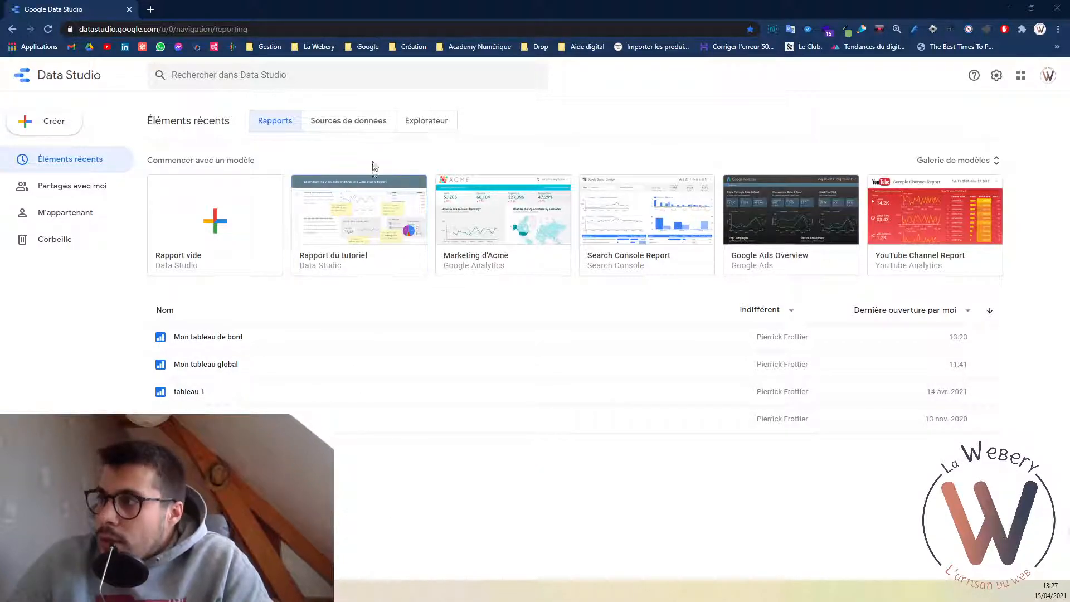
# Start a new data source from the data sources list and choose the Google Analytics connector.
pyautogui.click(358, 130)
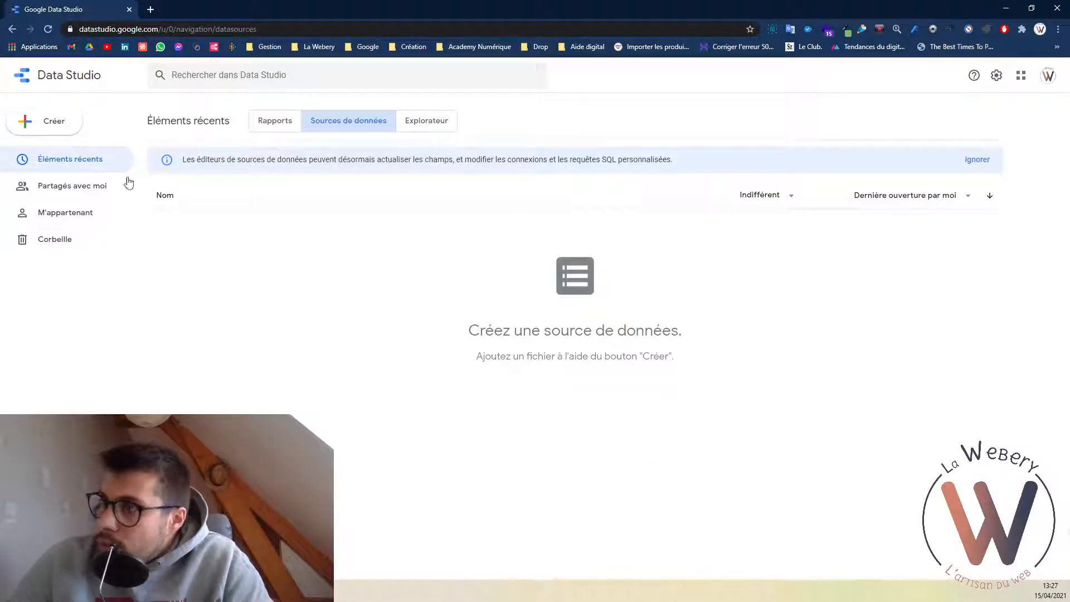
pyautogui.click(43, 133)
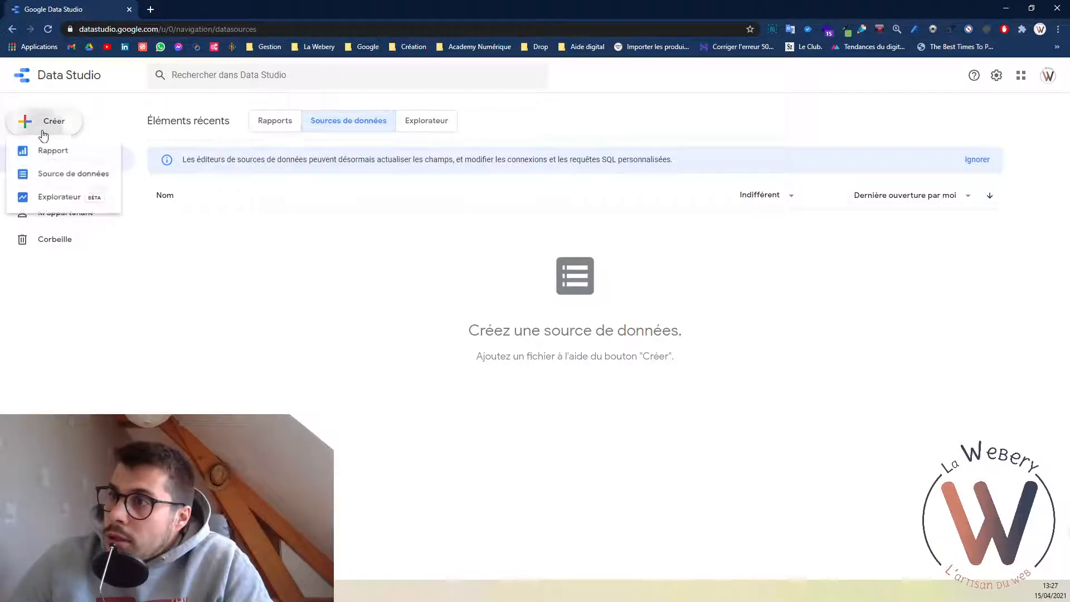
pyautogui.click(37, 177)
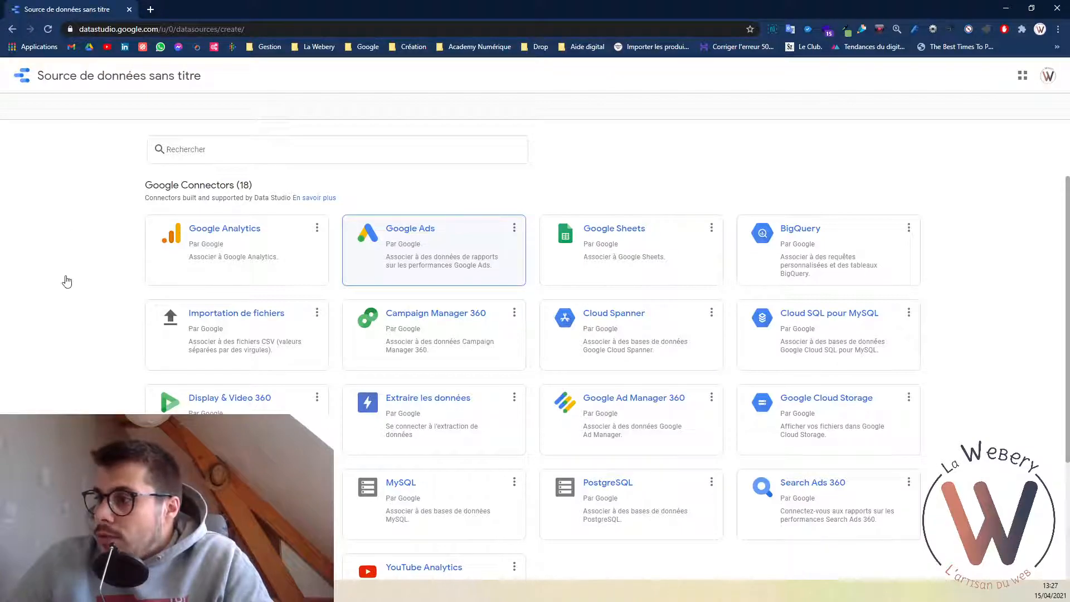
pyautogui.scroll(-8, 521, 346)
pyautogui.scroll(7, 234, 320)
pyautogui.scroll(3, 186, 313)
pyautogui.click(248, 271)
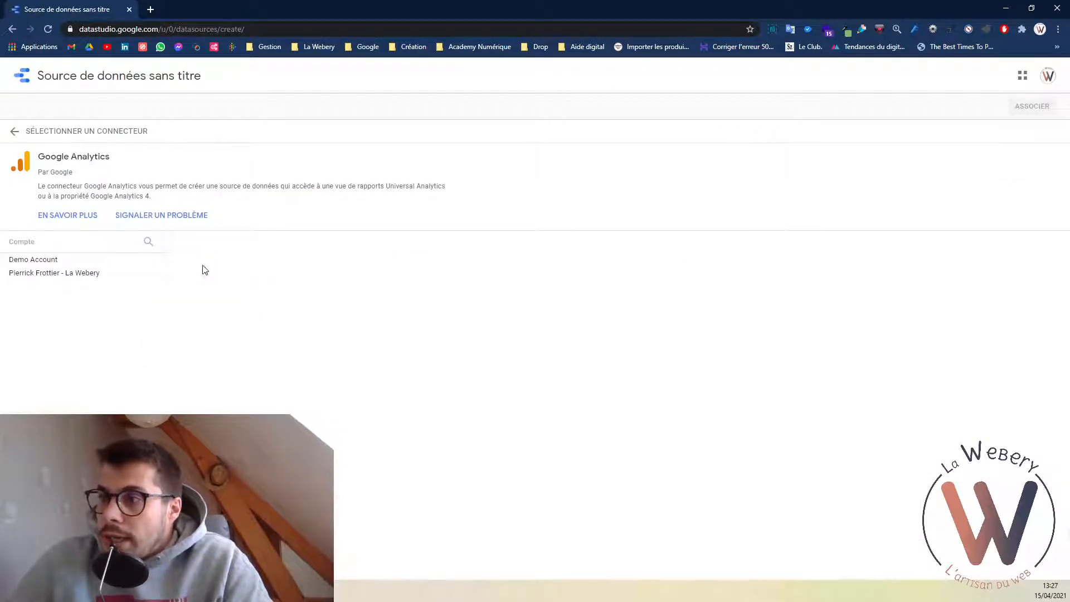
# Associate the La Webery account's Universal Analytics property "La Webery" using the view "Toutes les données du site Web".
pyautogui.click(69, 276)
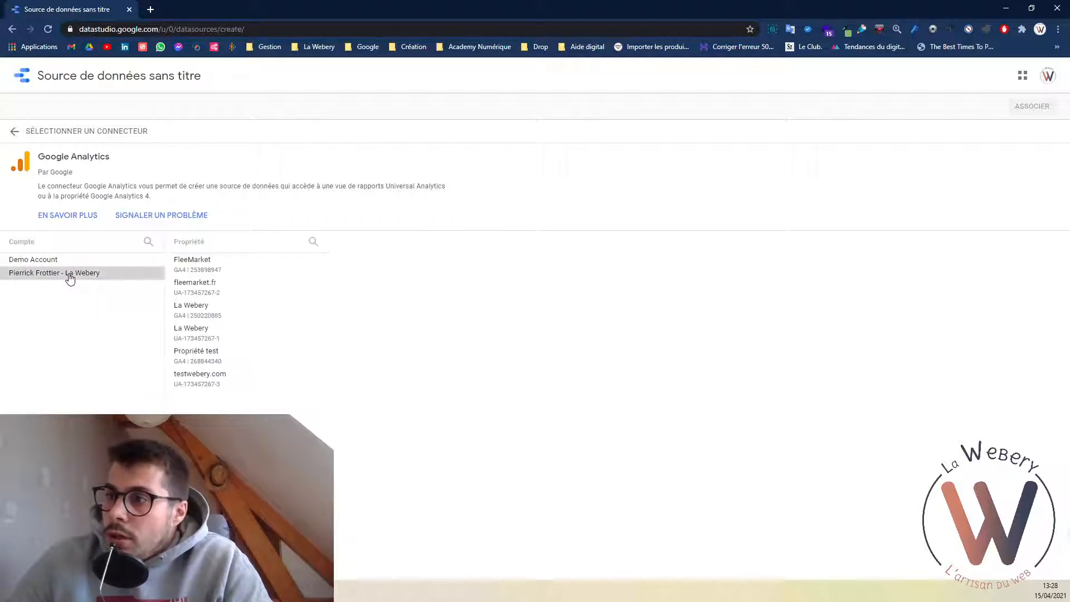
pyautogui.click(262, 315)
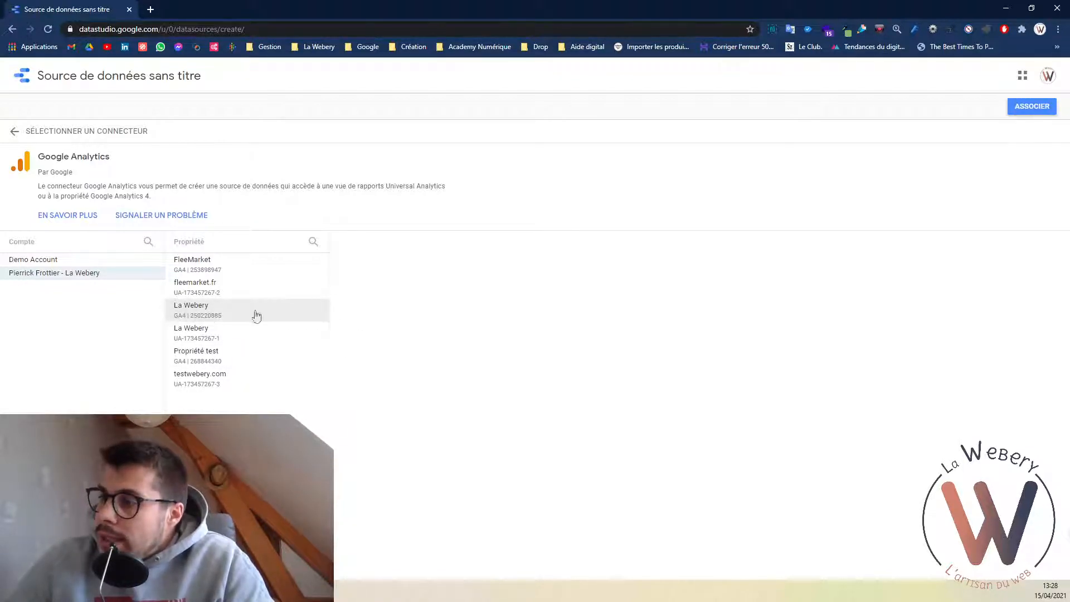
pyautogui.click(250, 337)
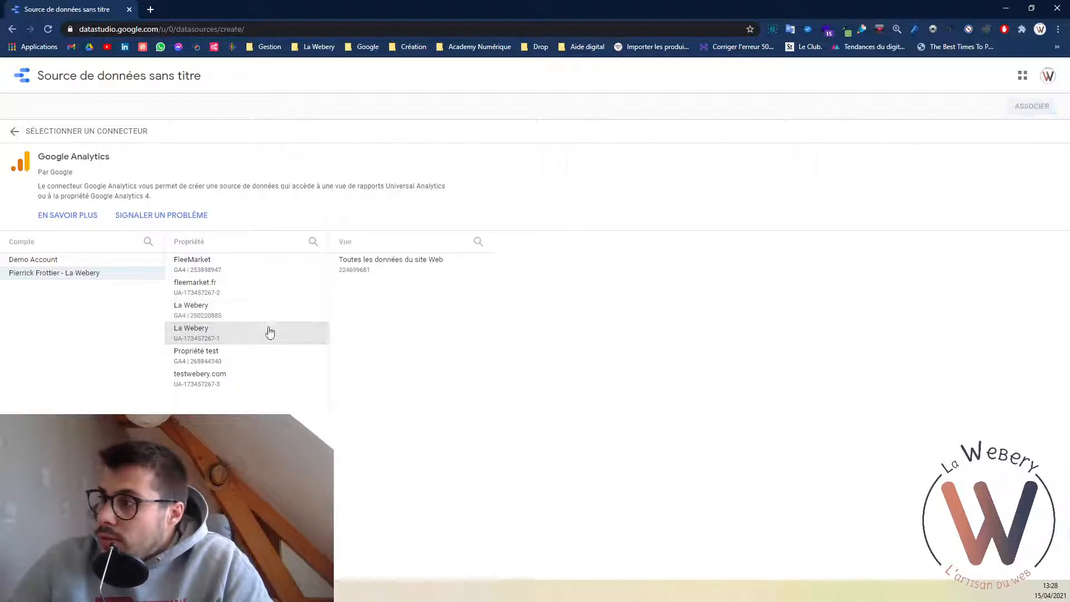
pyautogui.click(381, 264)
pyautogui.click(1010, 109)
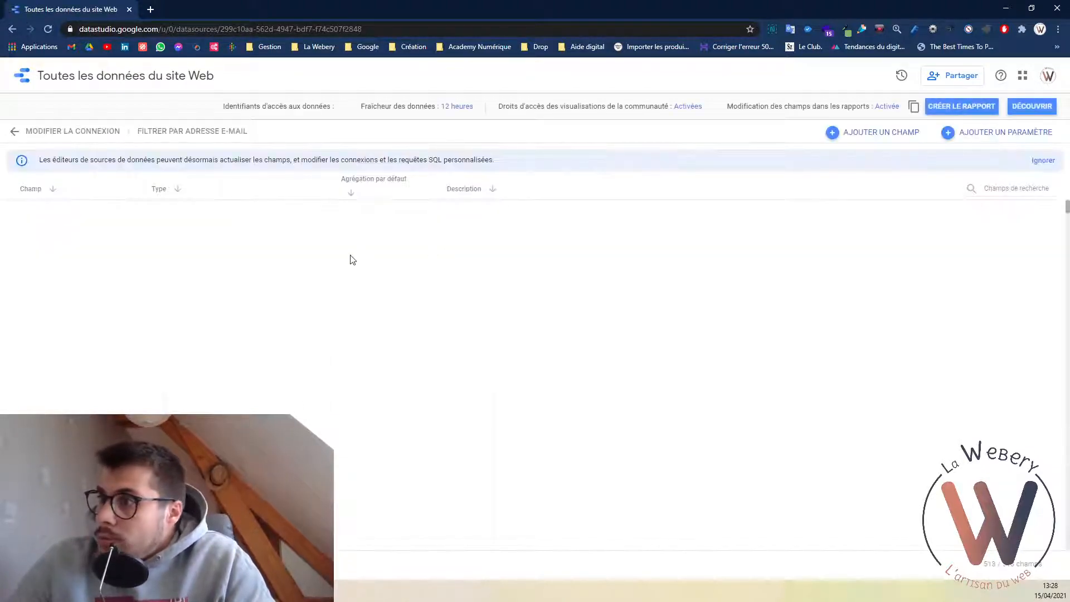
# Review the dimensions and metrics in the Analytics data source's field list and return to the data sources overview.
pyautogui.scroll(-5, 186, 369)
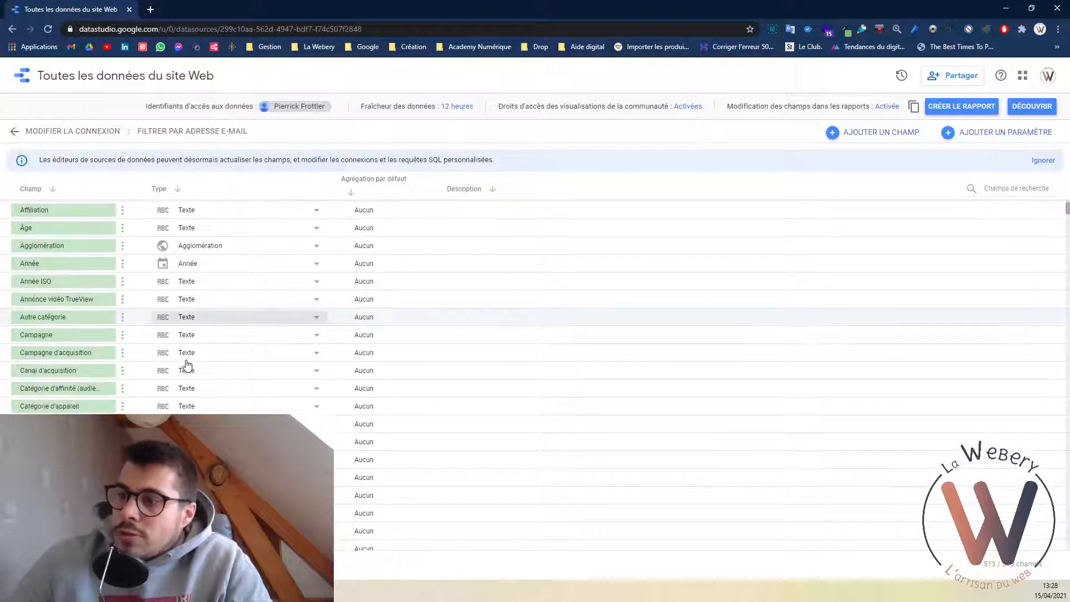
pyautogui.scroll(5, 219, 354)
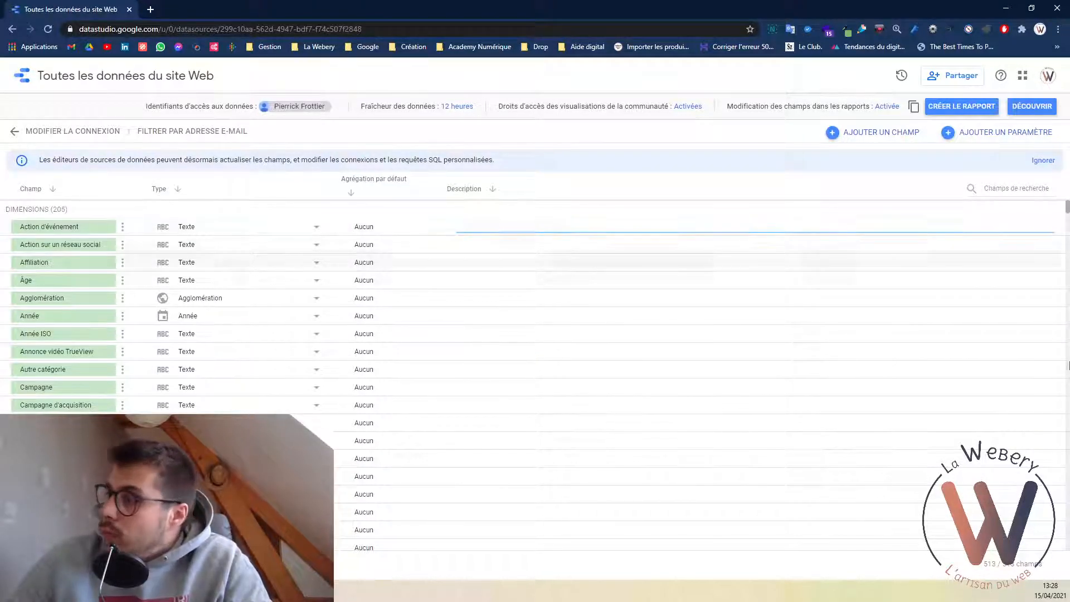
pyautogui.scroll(-1, 948, 397)
pyautogui.scroll(-5, 535, 345)
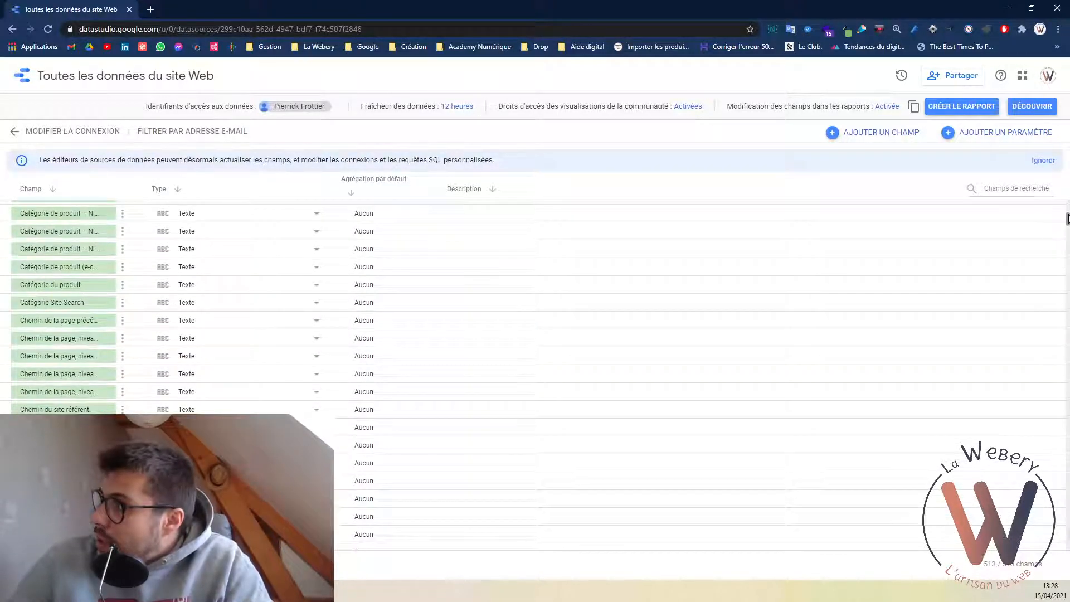
pyautogui.scroll(-10, 1053, 329)
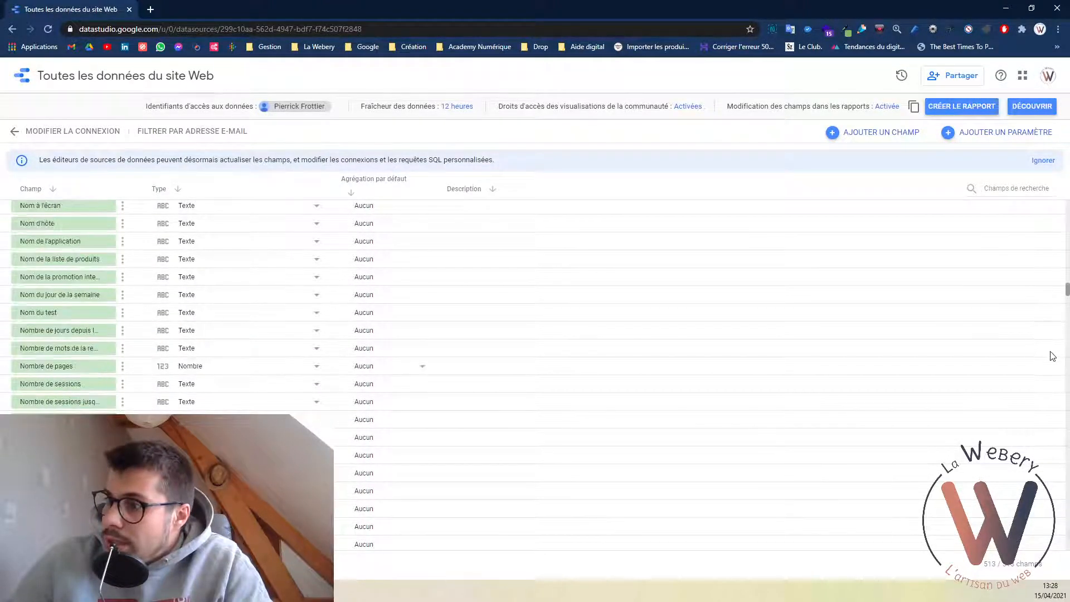
pyautogui.scroll(-15, 1040, 368)
pyautogui.scroll(-10, 373, 288)
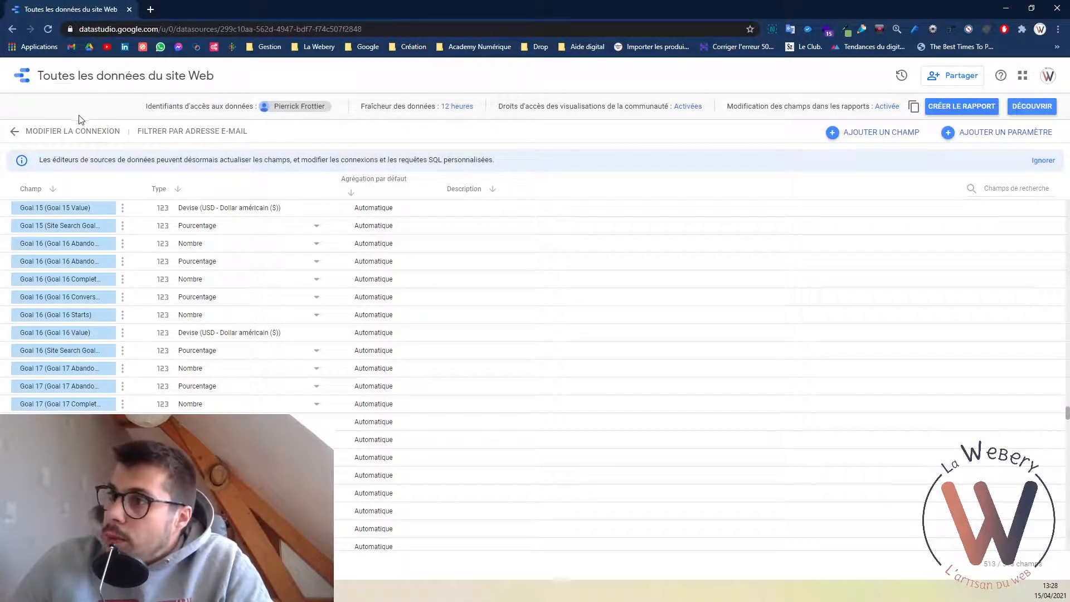
pyautogui.click(32, 79)
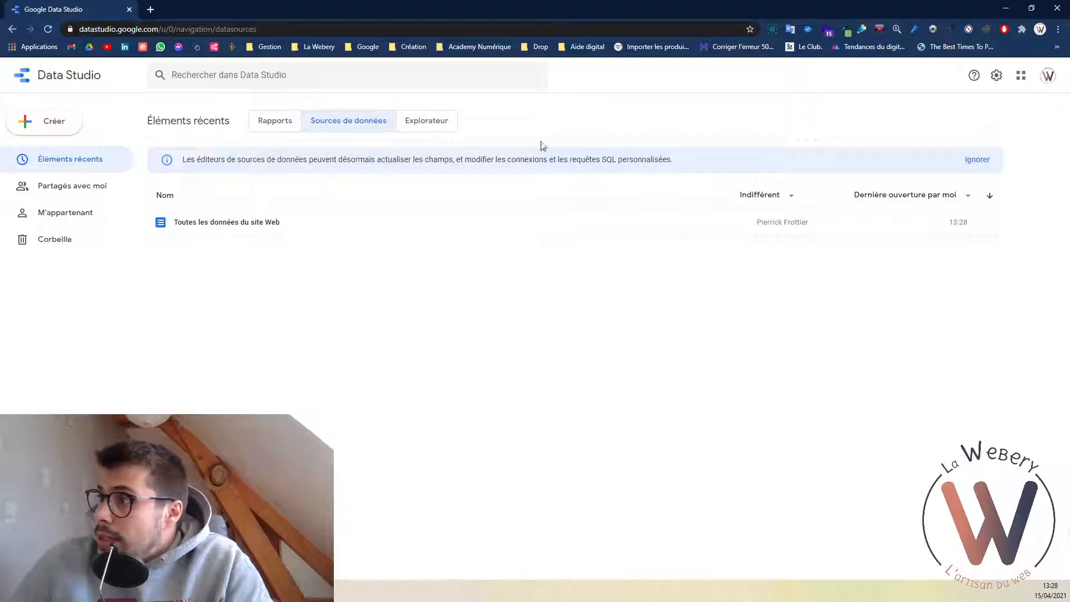
# Create a Google Ads data source from the account's "Champs du compte global" and return to the data sources overview.
pyautogui.click(52, 131)
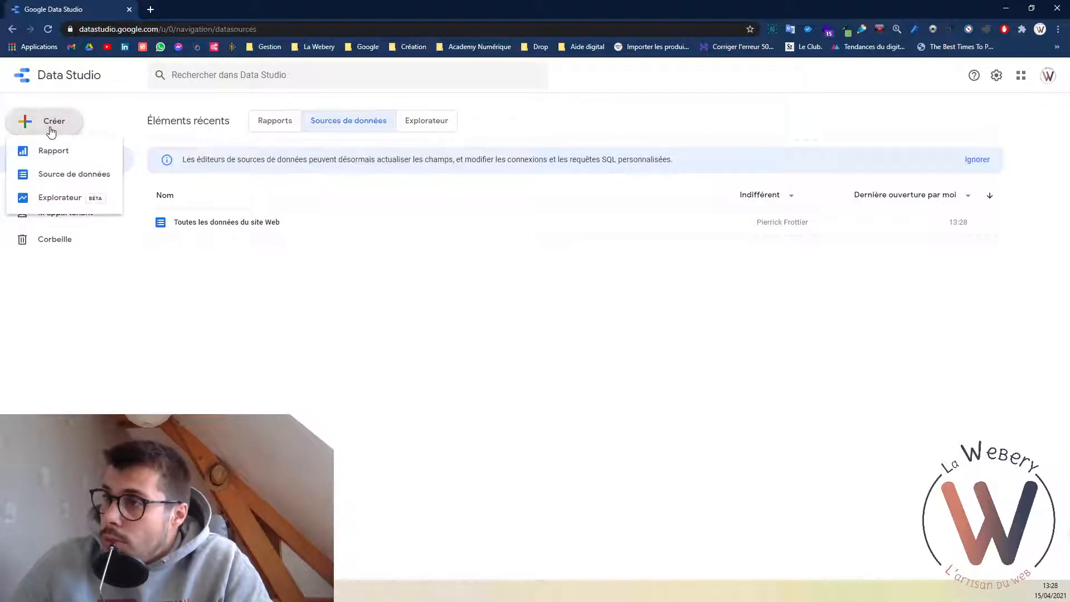
pyautogui.click(87, 176)
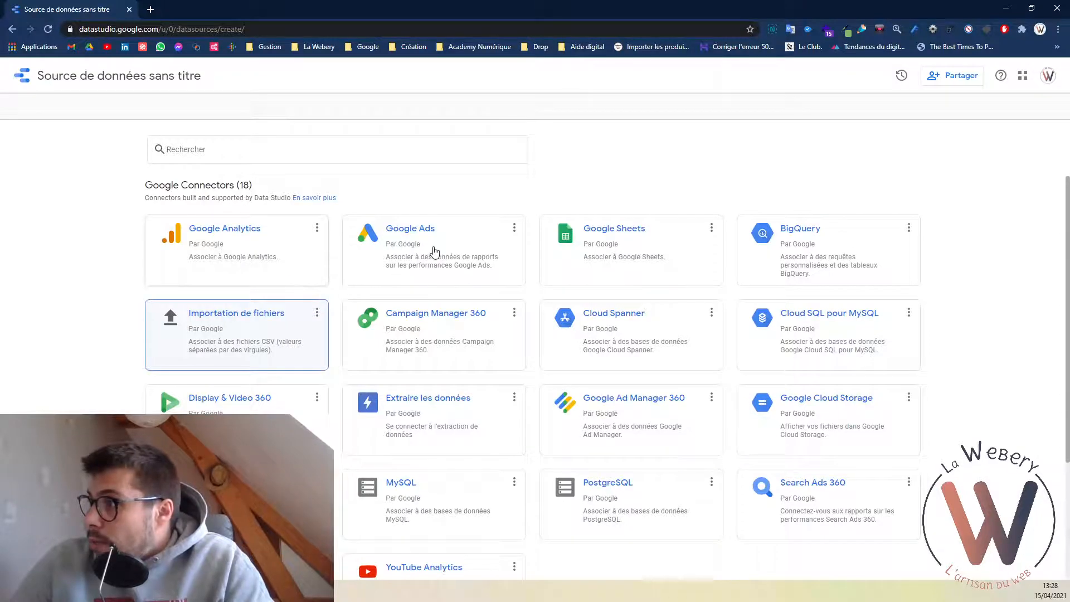
pyautogui.click(350, 273)
pyautogui.click(92, 303)
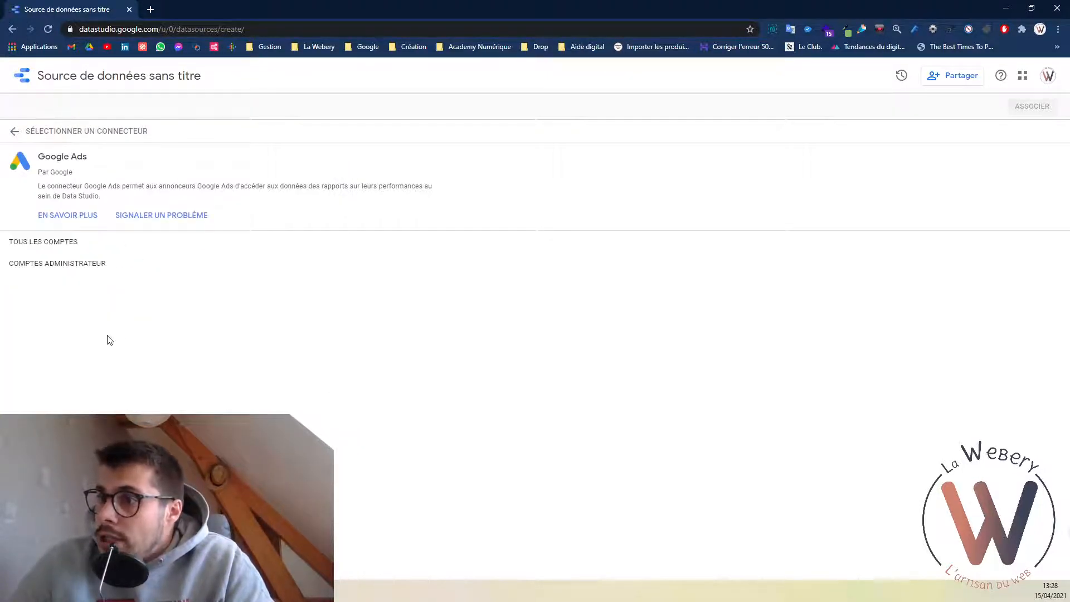
pyautogui.click(107, 273)
pyautogui.click(299, 260)
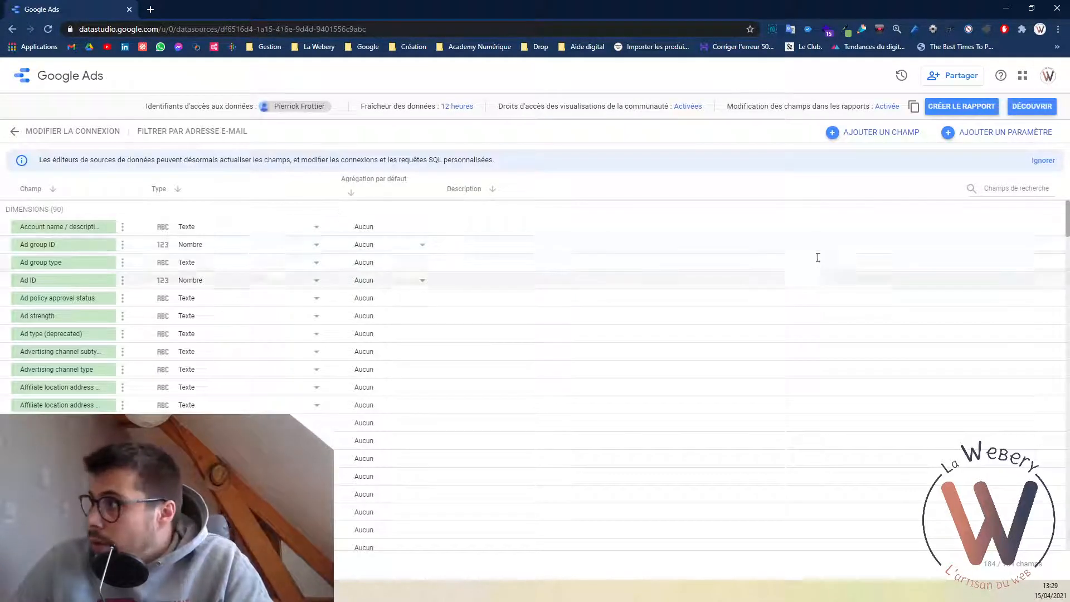
pyautogui.click(73, 131)
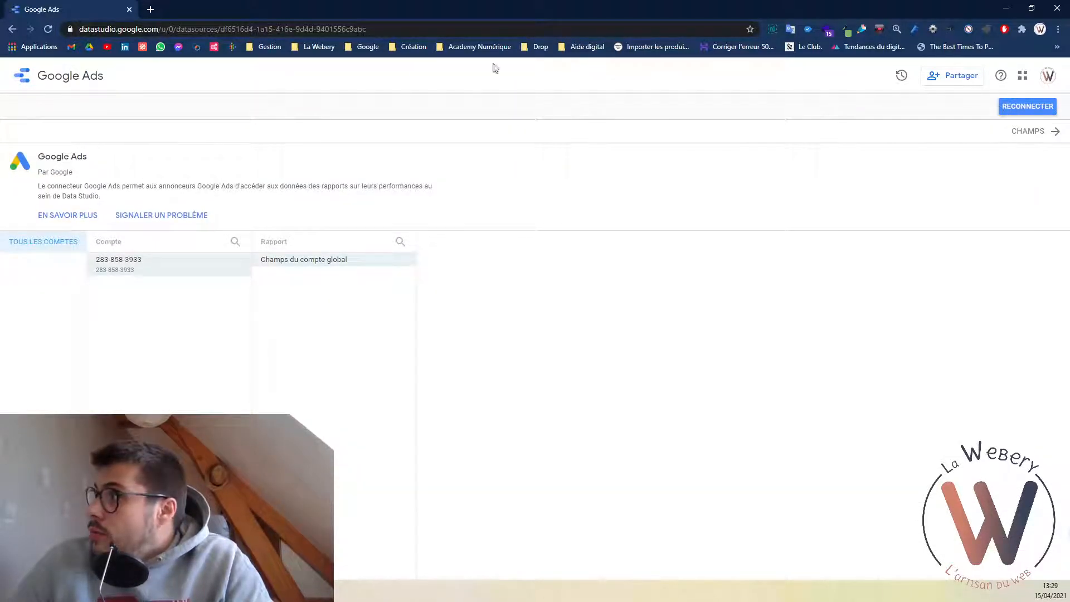
pyautogui.click(10, 89)
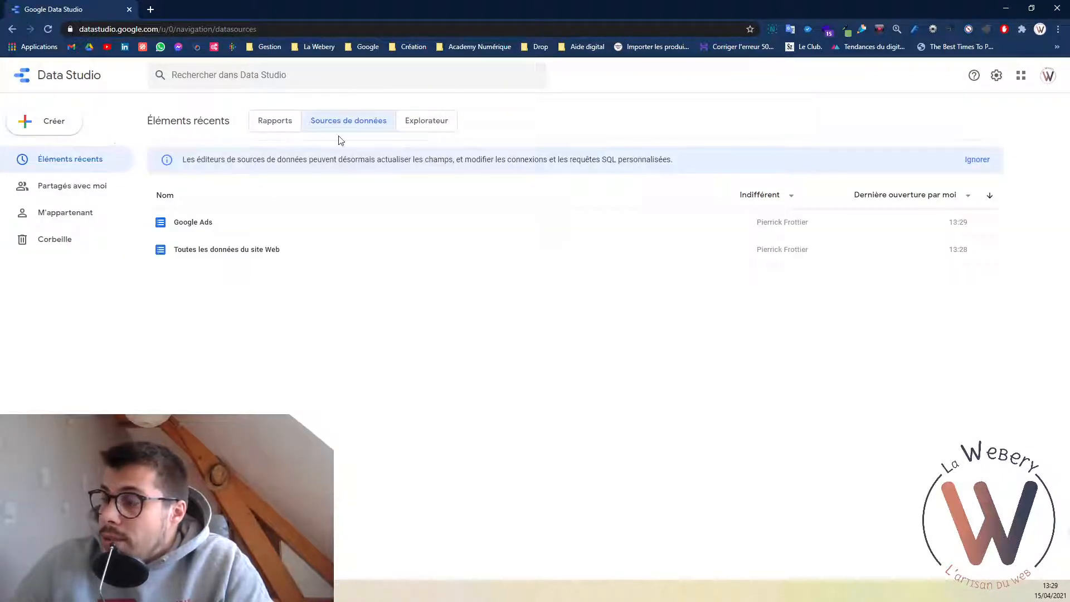
# Start another new data source and search the connectors for "facebook".
pyautogui.click(58, 122)
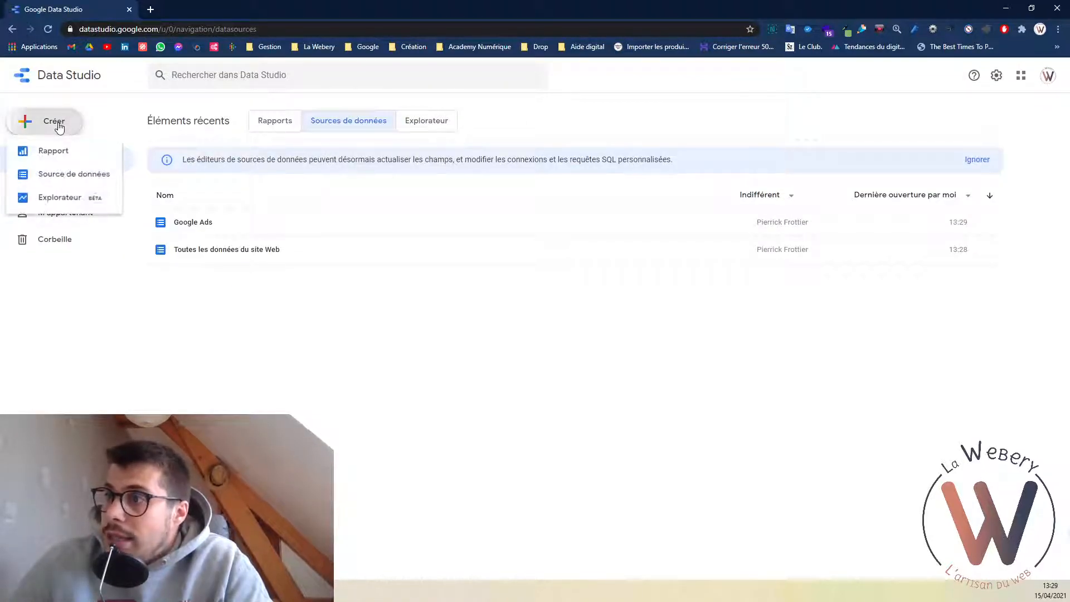
pyautogui.click(34, 174)
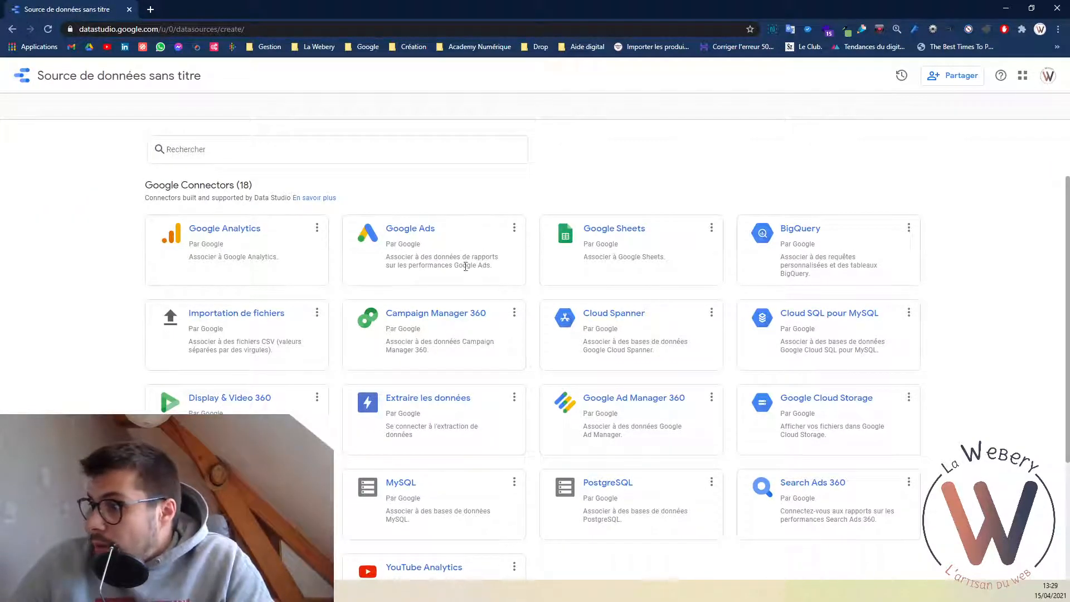
pyautogui.click(244, 150)
pyautogui.scroll(-4, 194, 146)
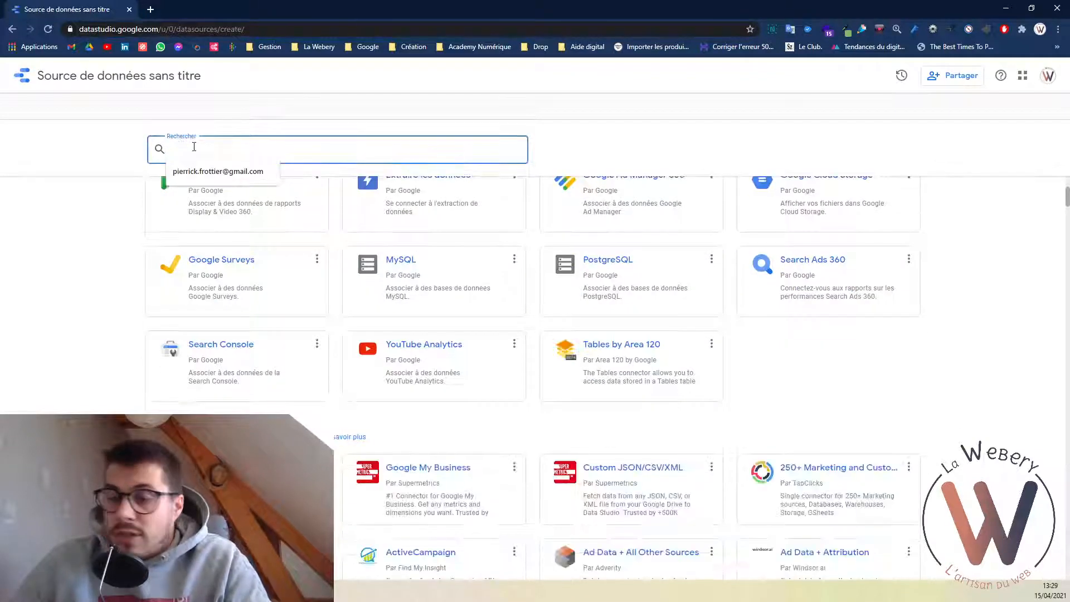
pyautogui.write('face')
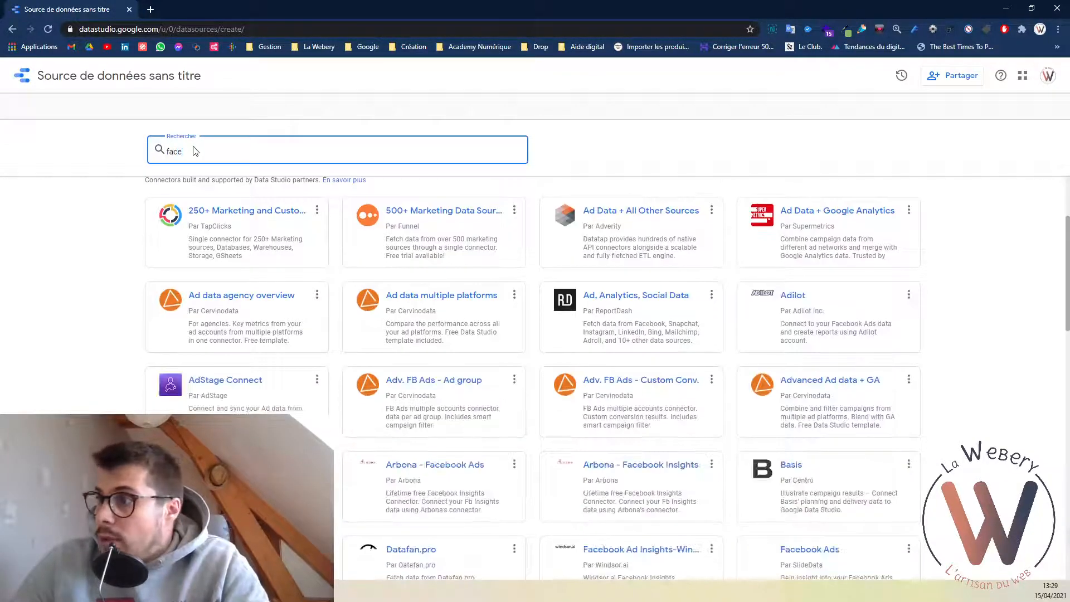
pyautogui.write('boo')
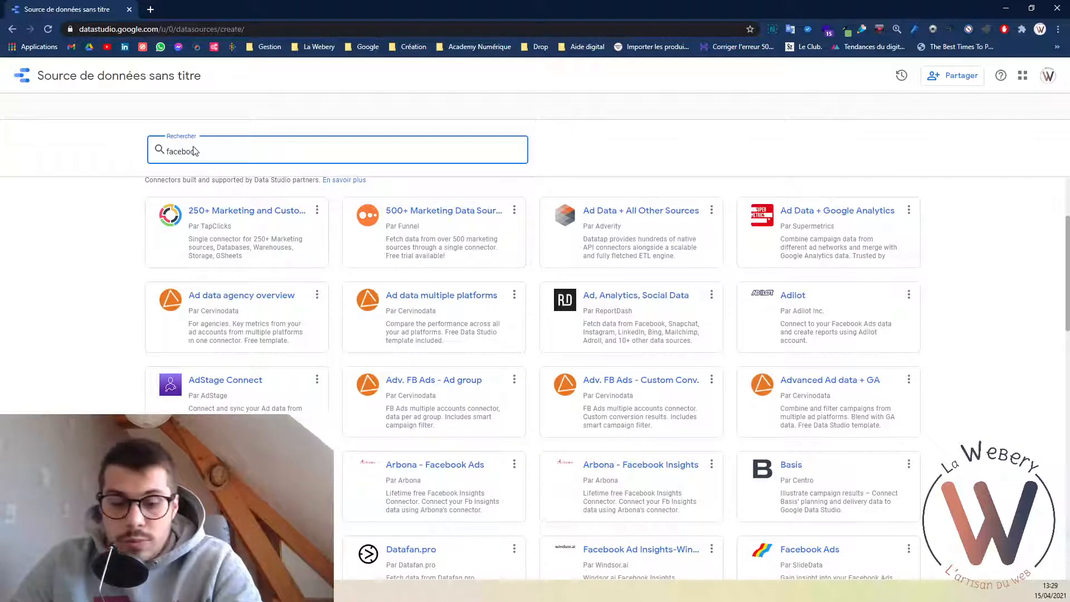
pyautogui.write('k')
pyautogui.click(63, 286)
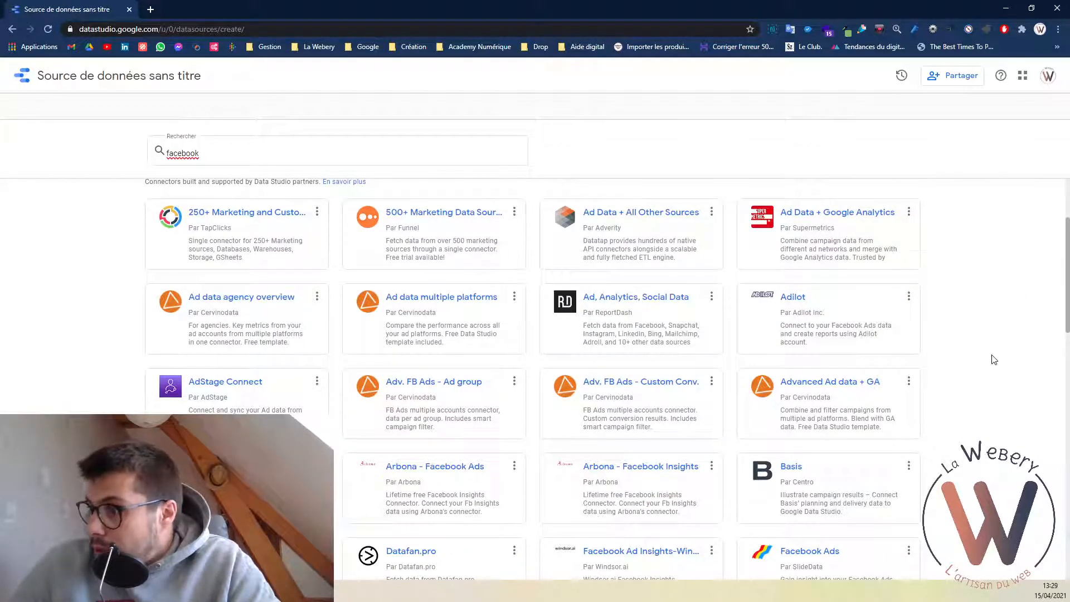
# Browse the Facebook connectors and choose Facebook Insights by Supermetrics.
pyautogui.scroll(-1, 995, 359)
pyautogui.scroll(-3, 992, 359)
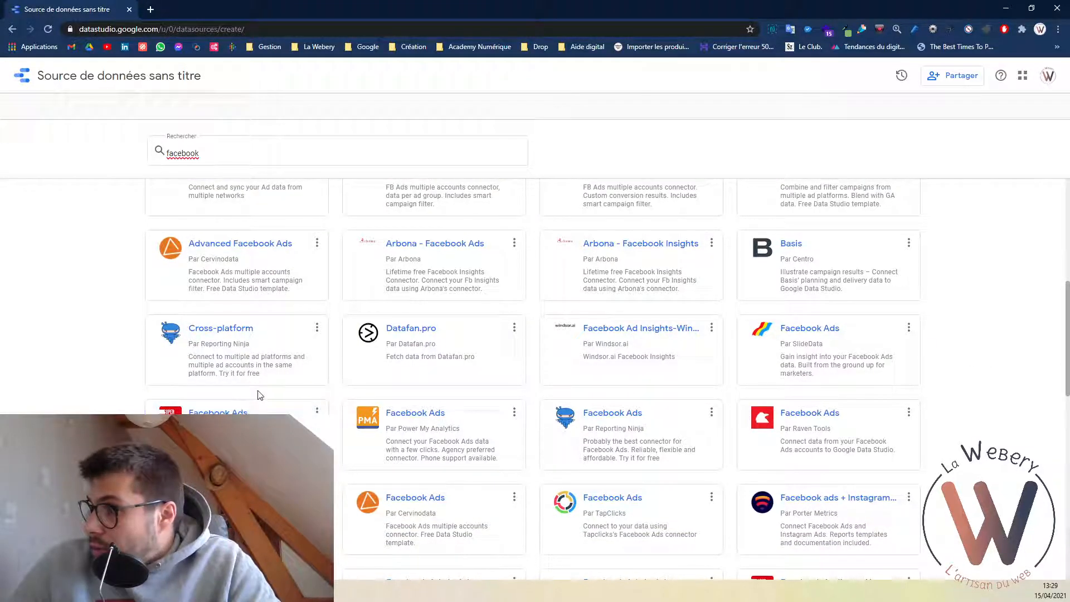
pyautogui.scroll(-2, 119, 398)
pyautogui.scroll(-2, 105, 390)
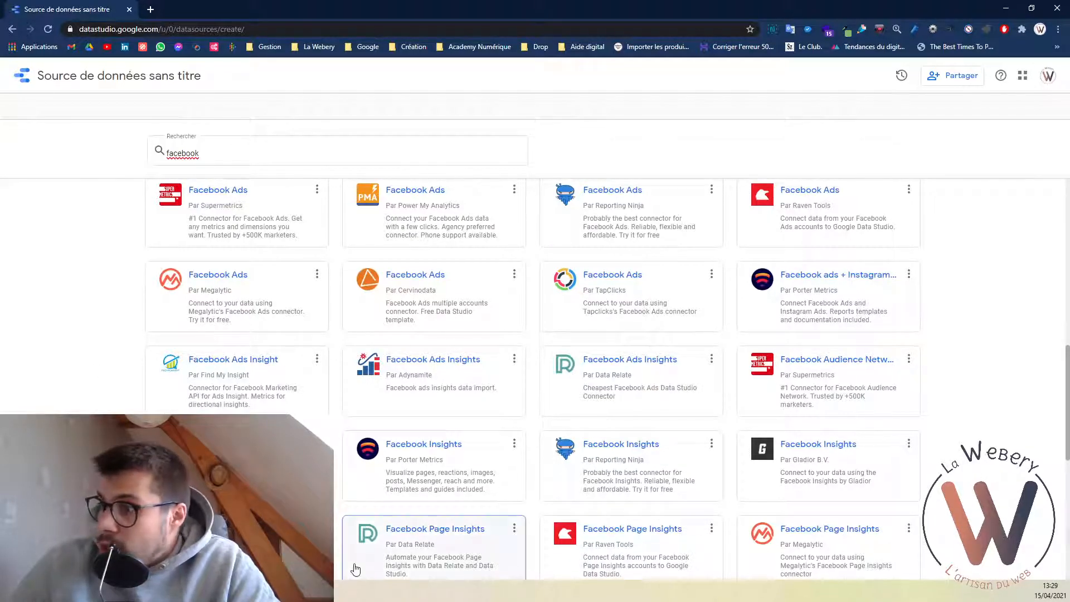
pyautogui.scroll(-2, 184, 398)
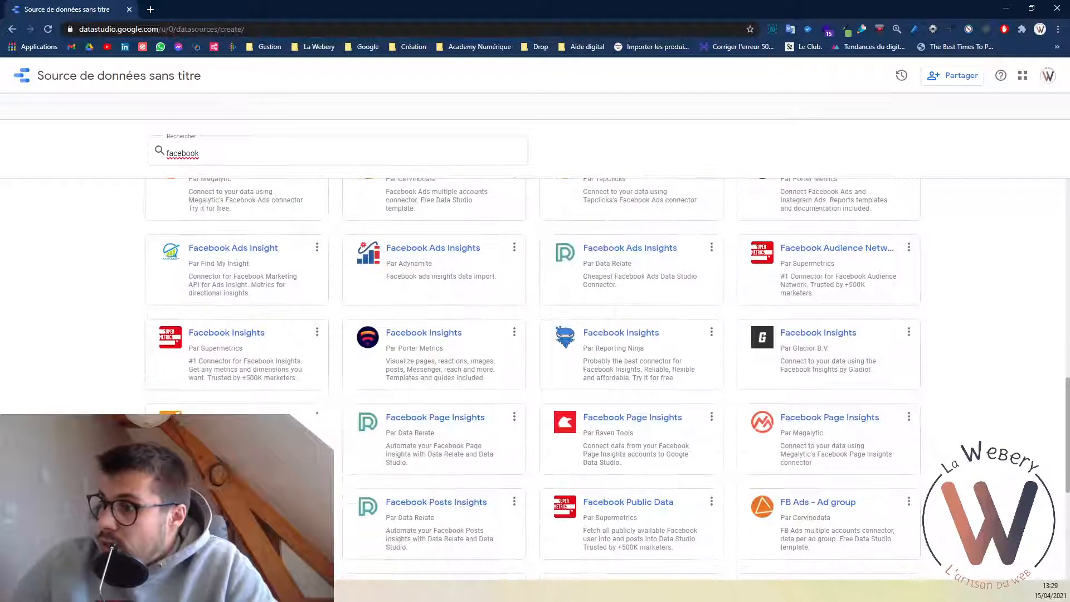
pyautogui.click(212, 370)
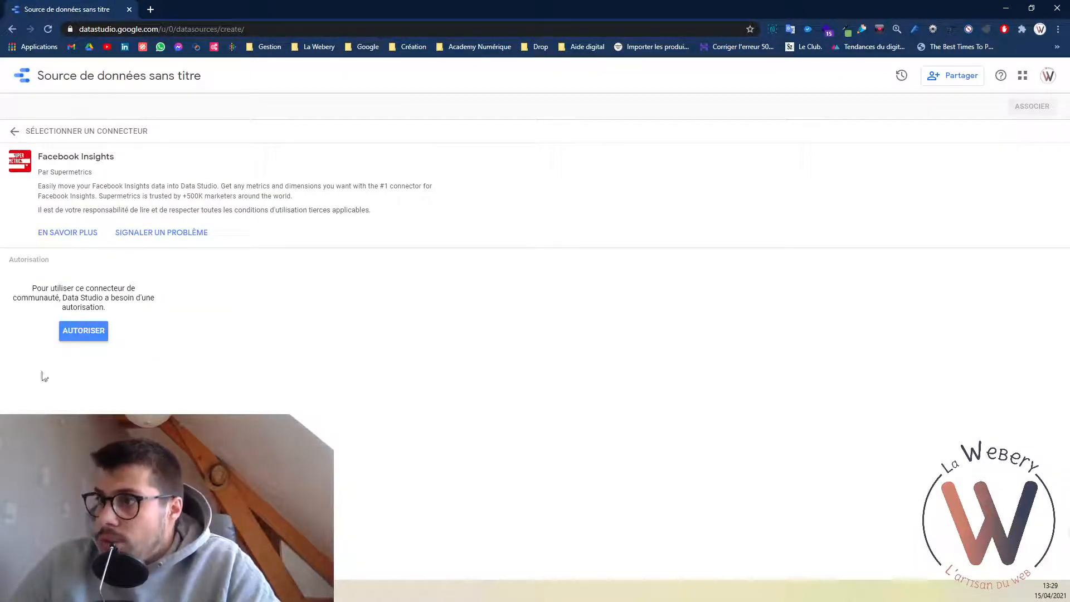
# Authorize the Supermetrics community connector with the Google account and allow it to connect to an external service.
pyautogui.click(81, 332)
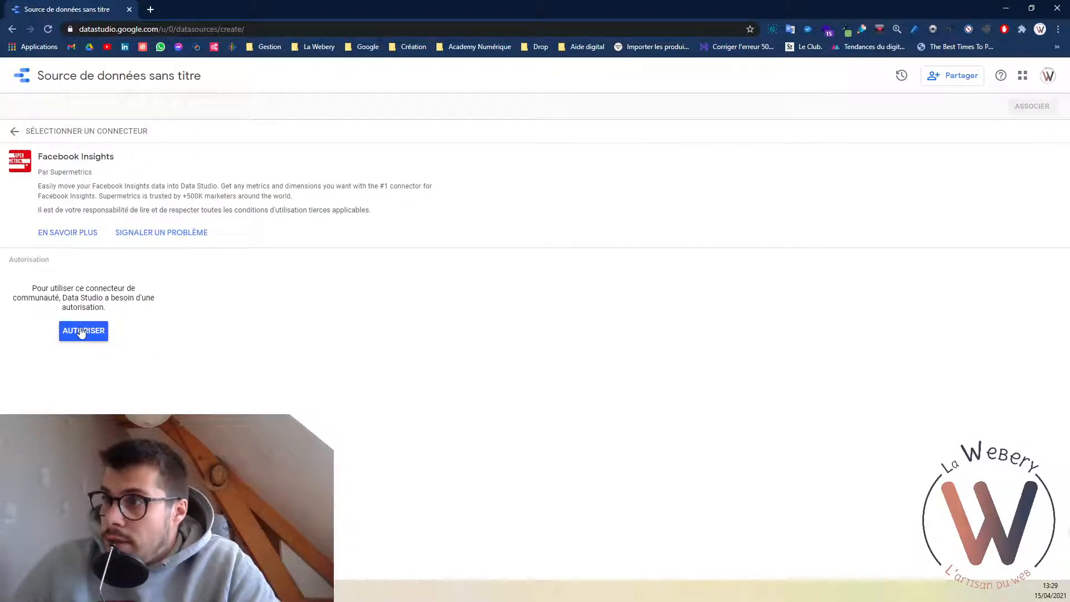
pyautogui.moveTo(89, 79); pyautogui.dragTo(141, 157)
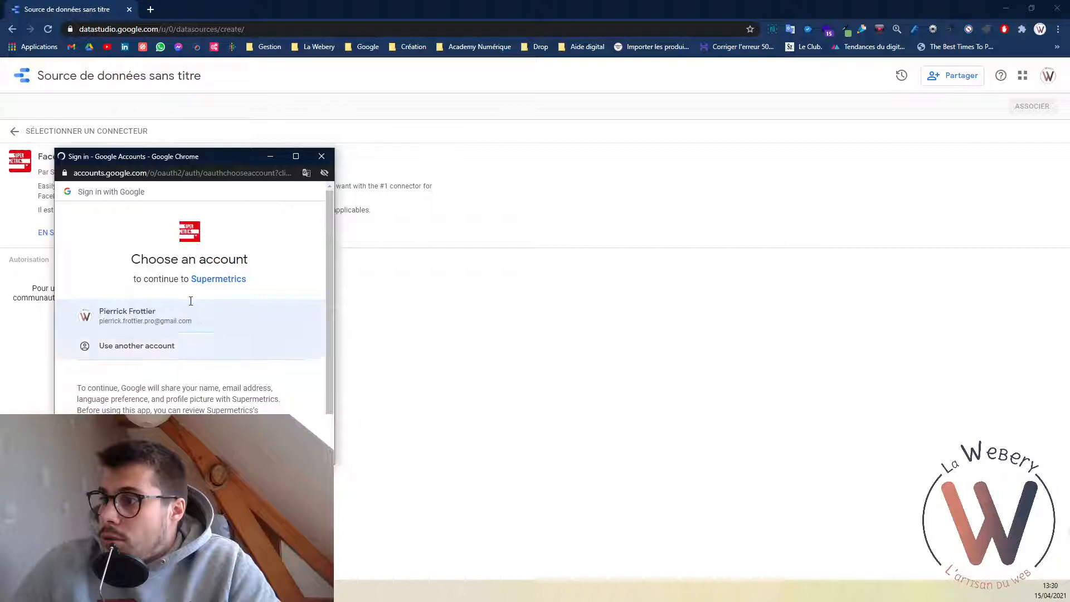
pyautogui.click(167, 320)
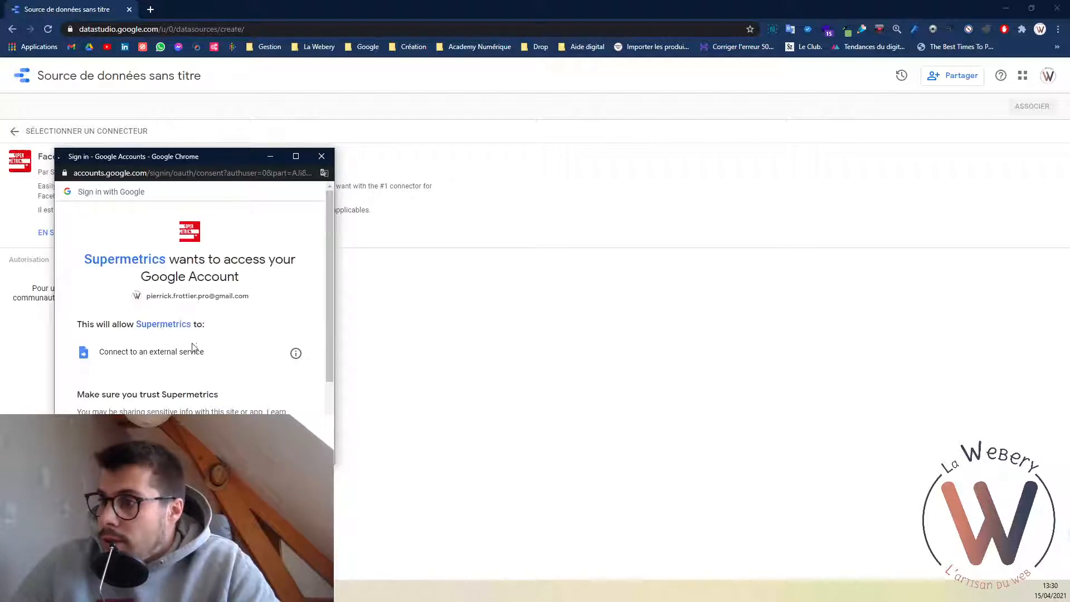
pyautogui.scroll(-2, 258, 370)
pyautogui.click(273, 393)
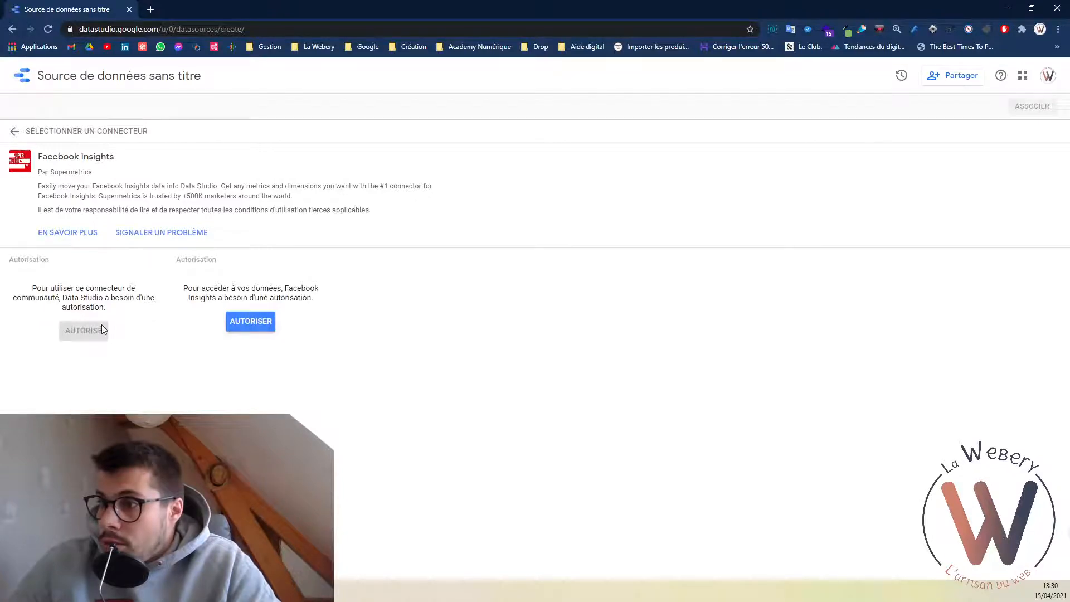
# Authorize Facebook Insights to access the data by logging in to Supermetrics with the current Facebook account.
pyautogui.click(258, 325)
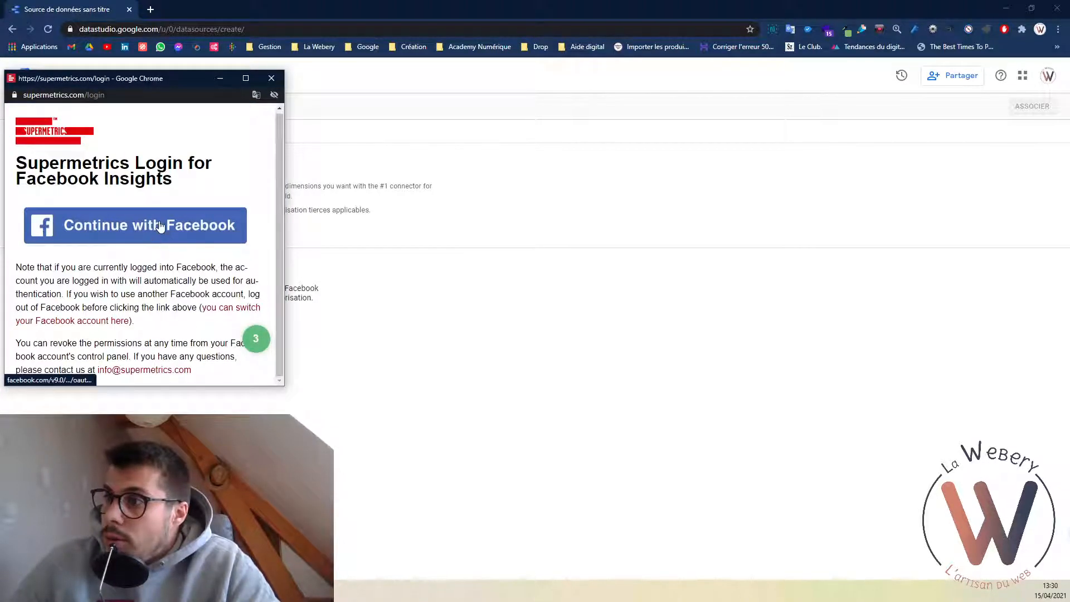
pyautogui.click(167, 226)
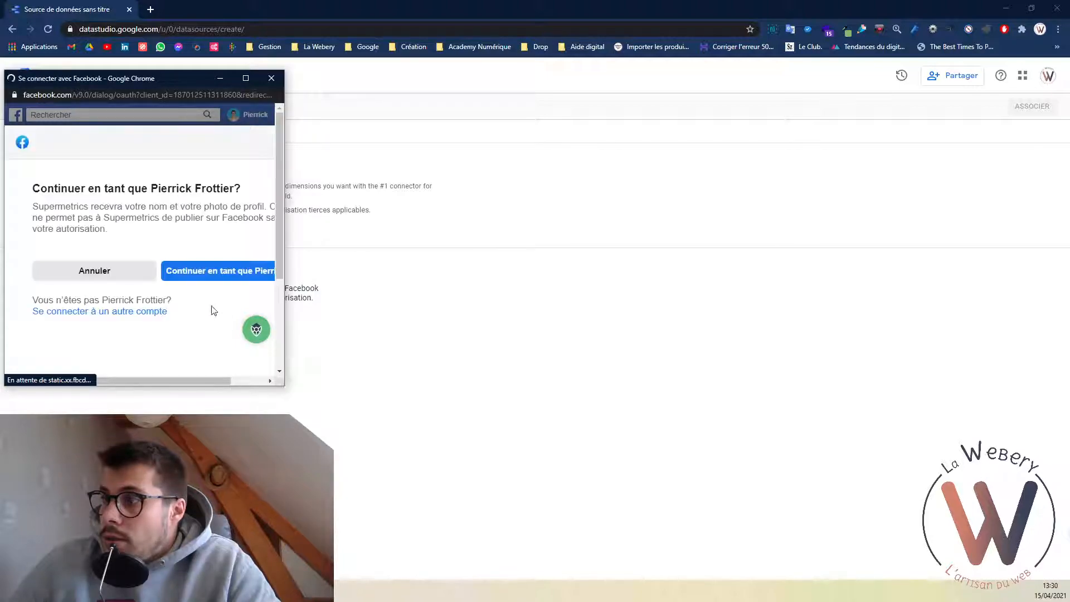
pyautogui.click(229, 277)
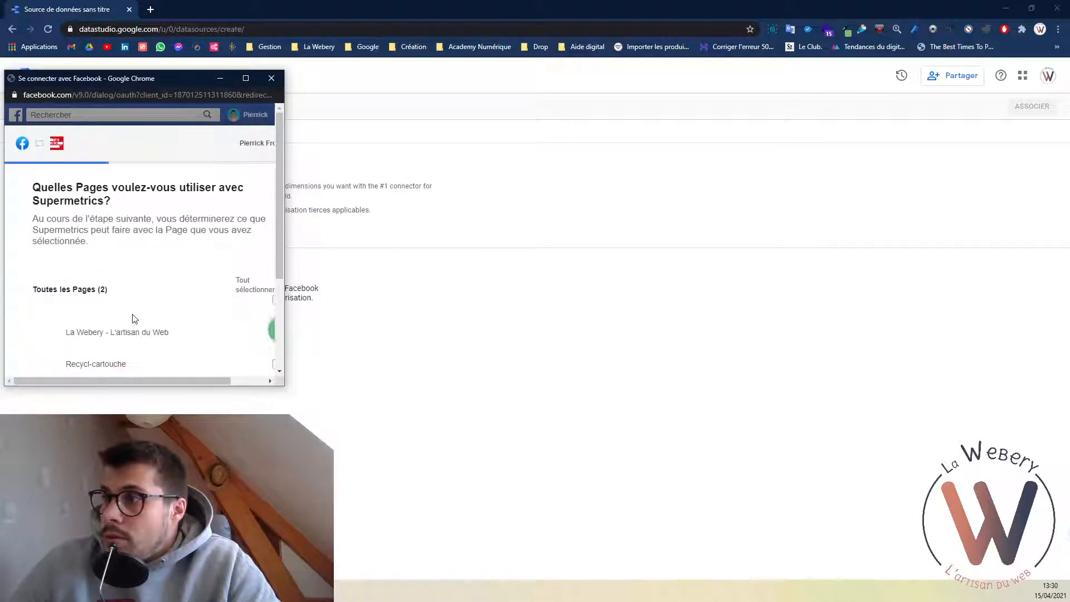
# Share the "La Webery - L'artisan du Web" page with Supermetrics, keep all requested permissions enabled and finish the Facebook association.
pyautogui.scroll(-2, 148, 320)
pyautogui.click(136, 216)
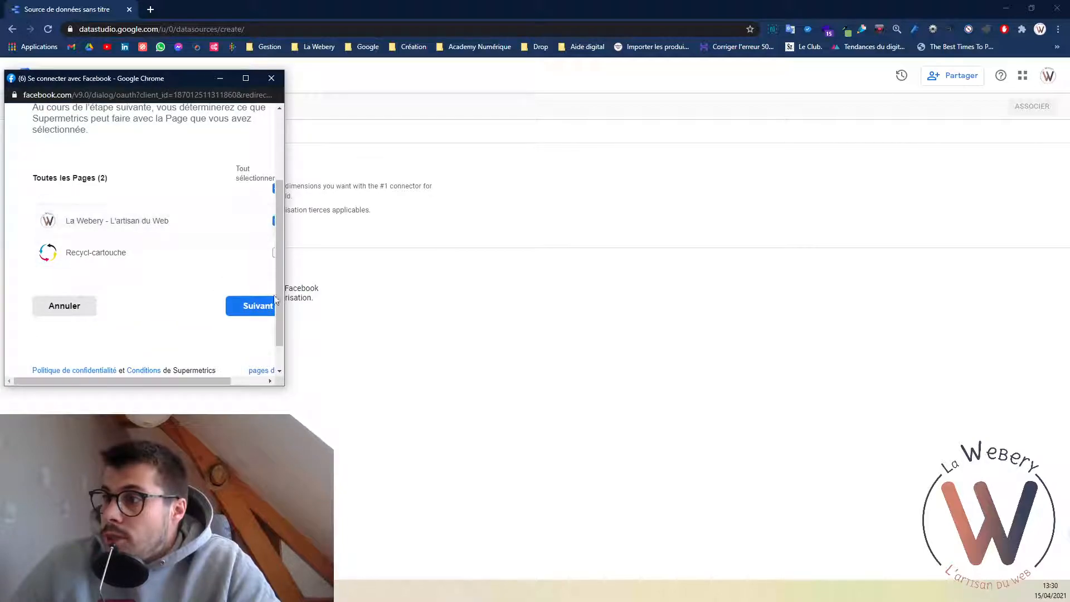
pyautogui.click(250, 308)
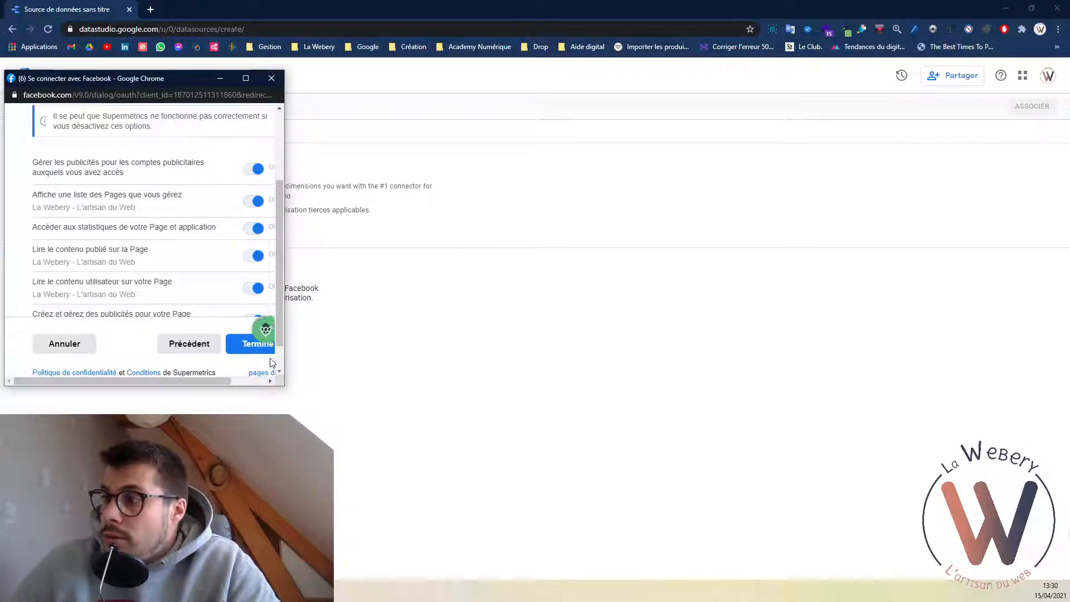
pyautogui.scroll(-1, 243, 338)
pyautogui.click(258, 314)
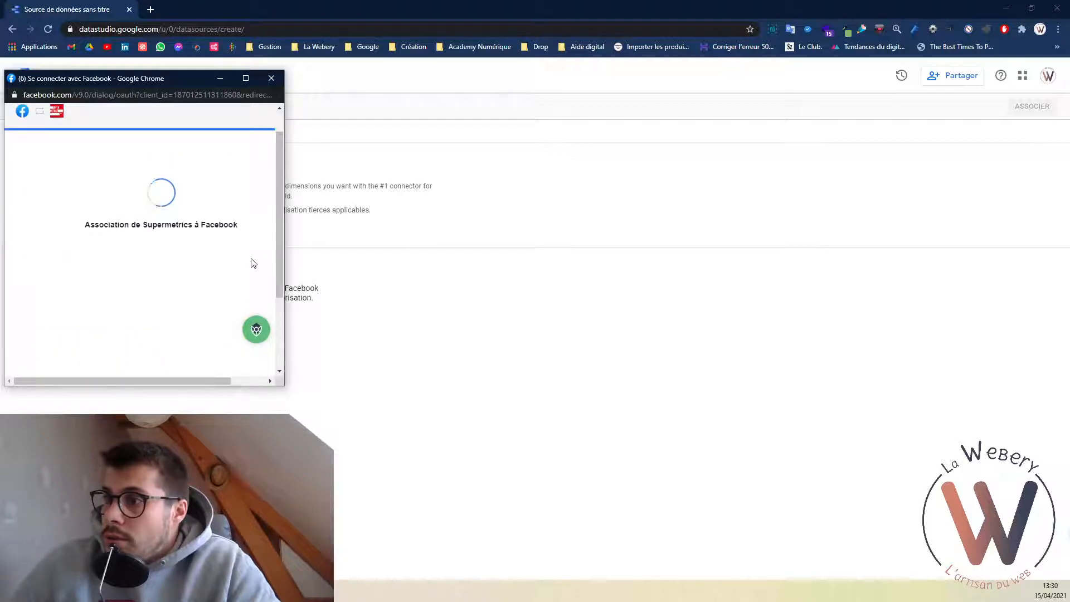
pyautogui.click(131, 275)
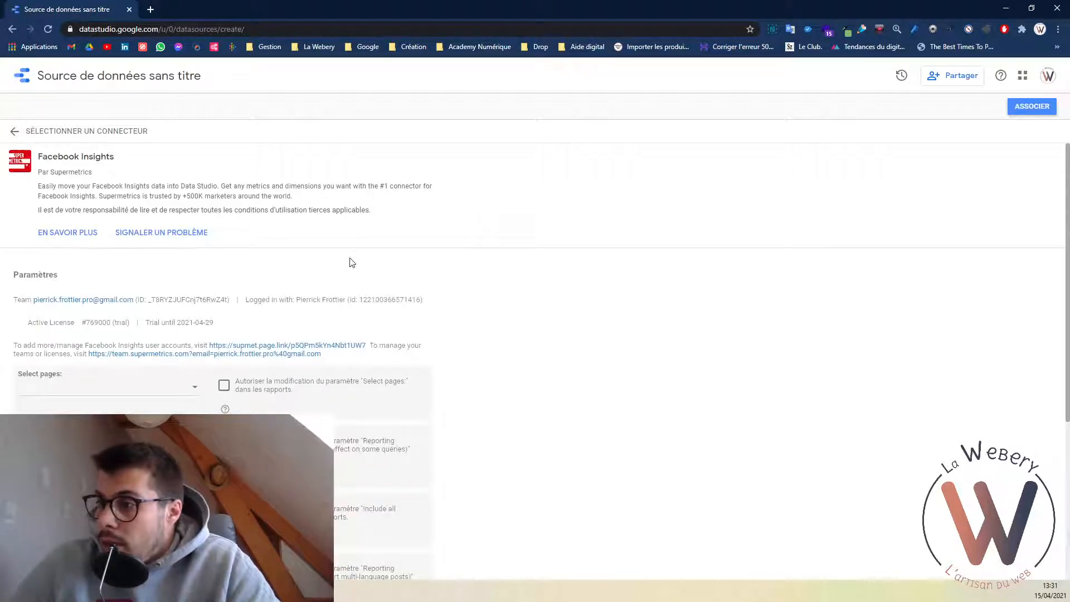
# Select the page "La Webery - L'artisan du Web" for the data source and allow this parameter to be modified in reports.
pyautogui.scroll(-2, 123, 282)
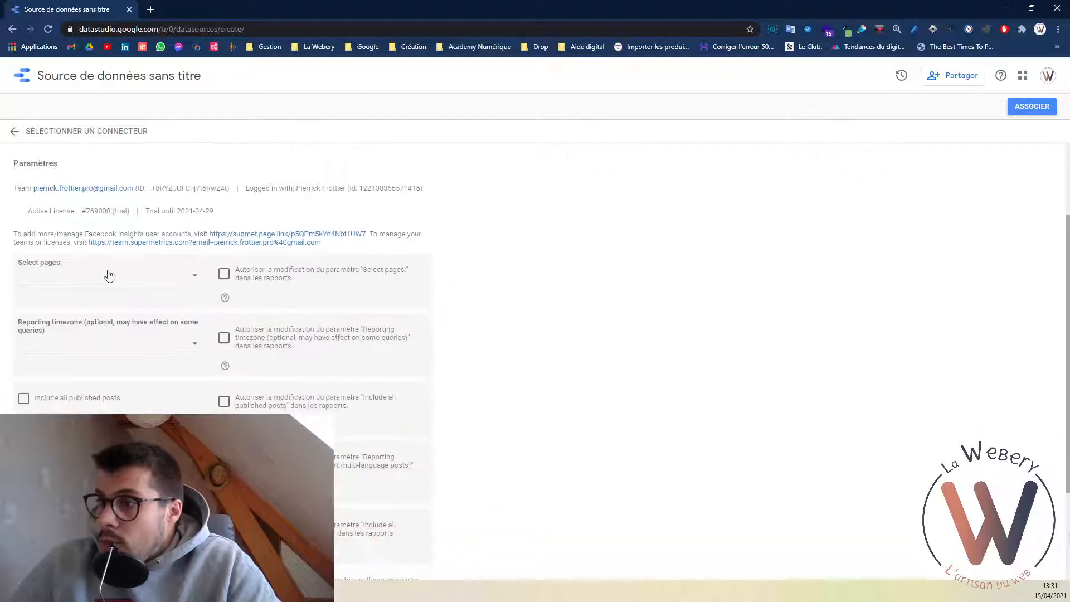
pyautogui.click(178, 282)
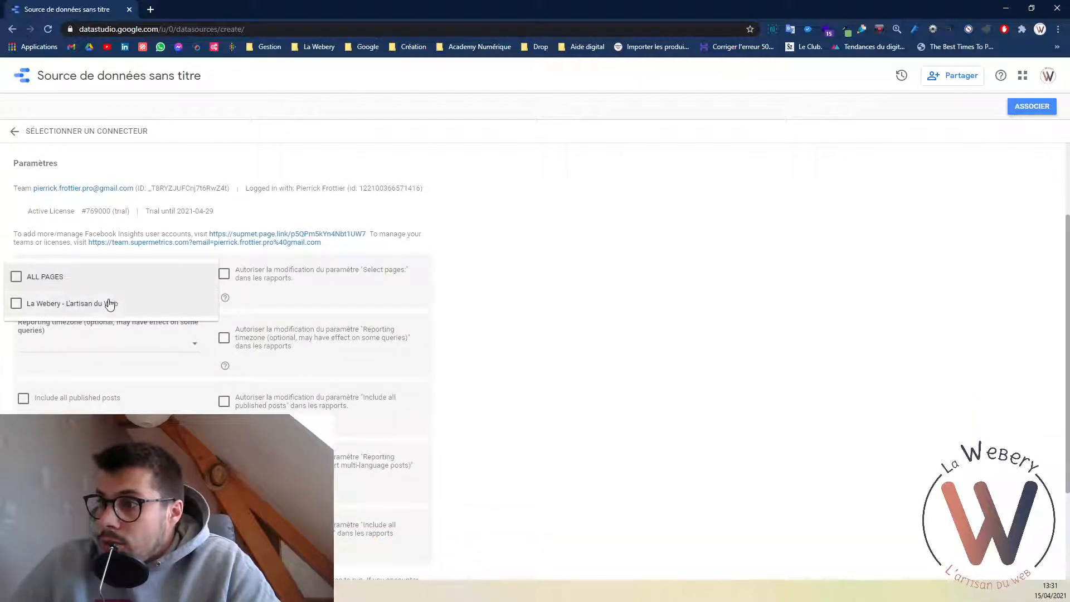
pyautogui.click(102, 305)
pyautogui.click(225, 276)
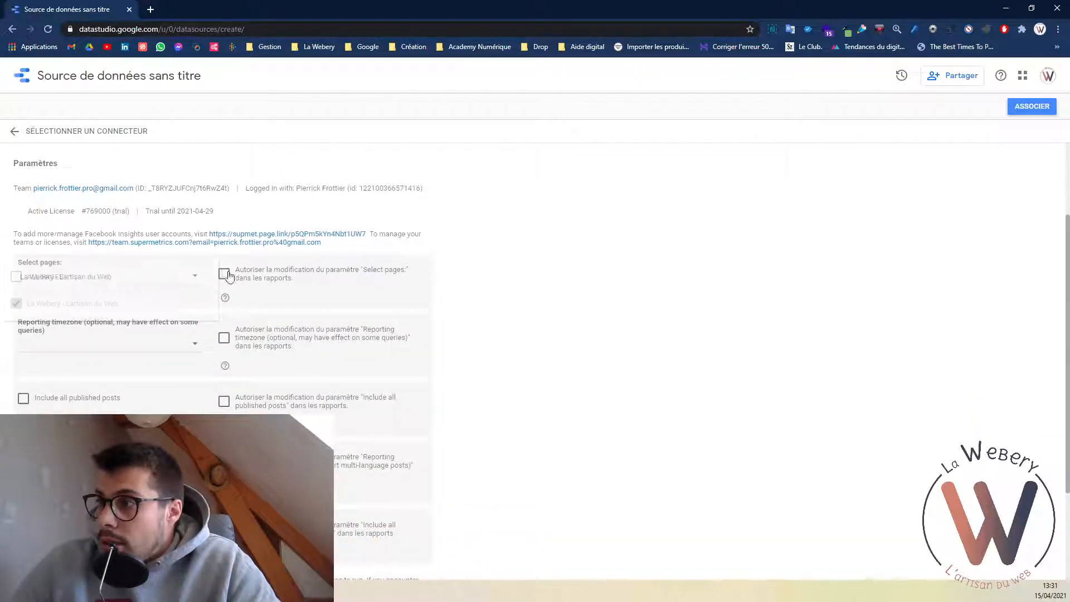
pyautogui.click(226, 278)
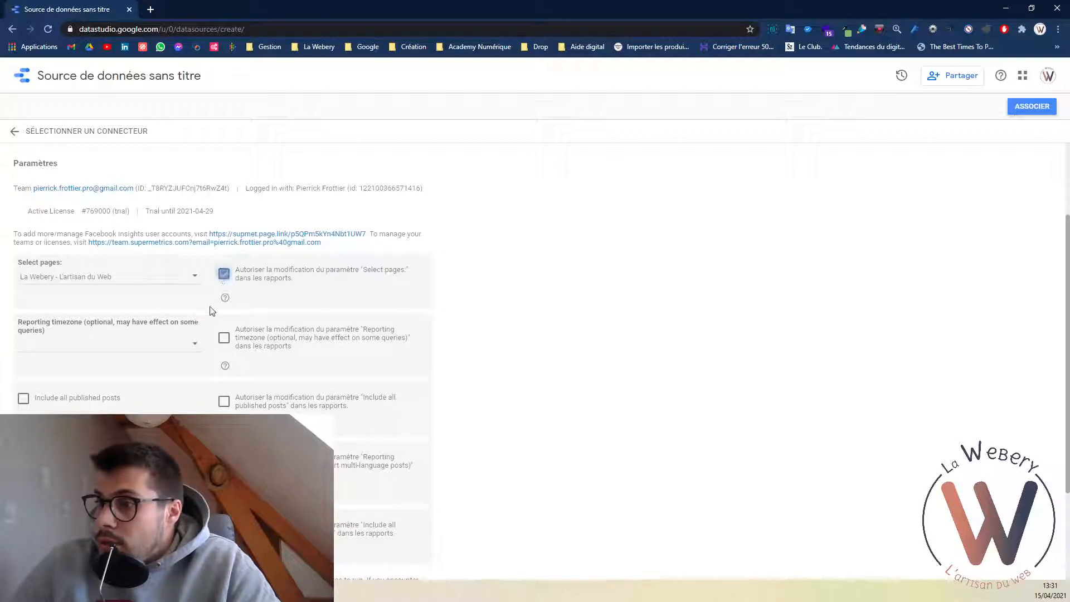
# Set the reporting timezone to (UTC+01:00) Paris.
pyautogui.click(194, 344)
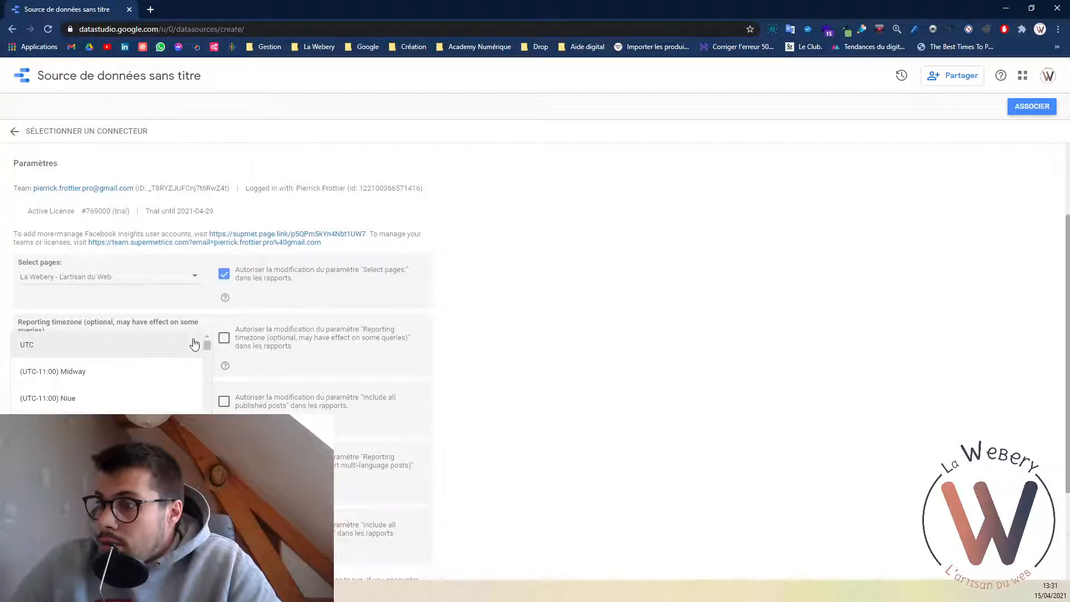
pyautogui.scroll(-12, 167, 351)
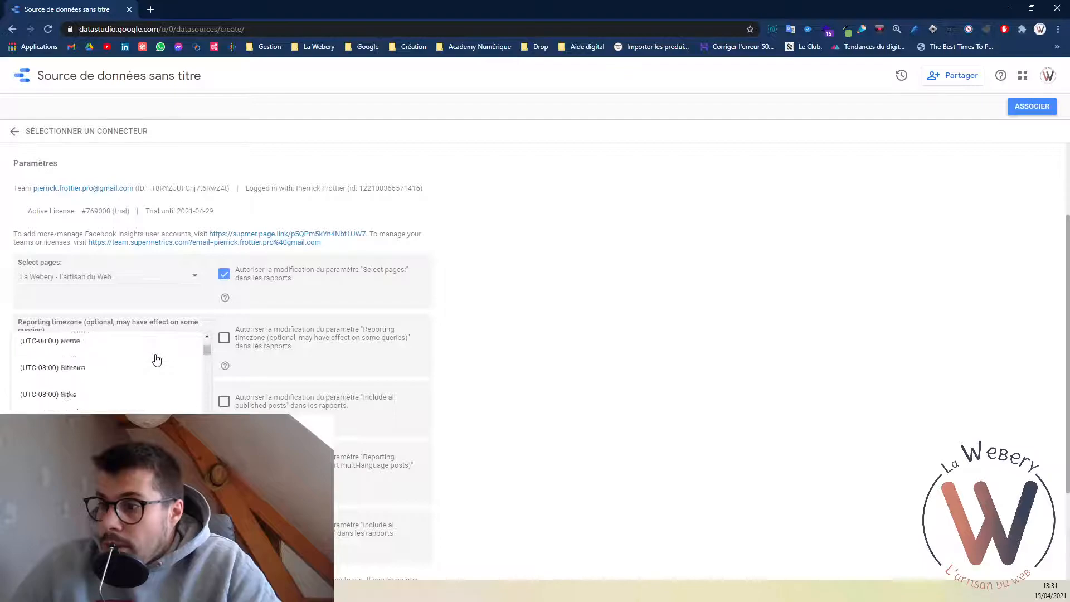
pyautogui.scroll(-10, 157, 361)
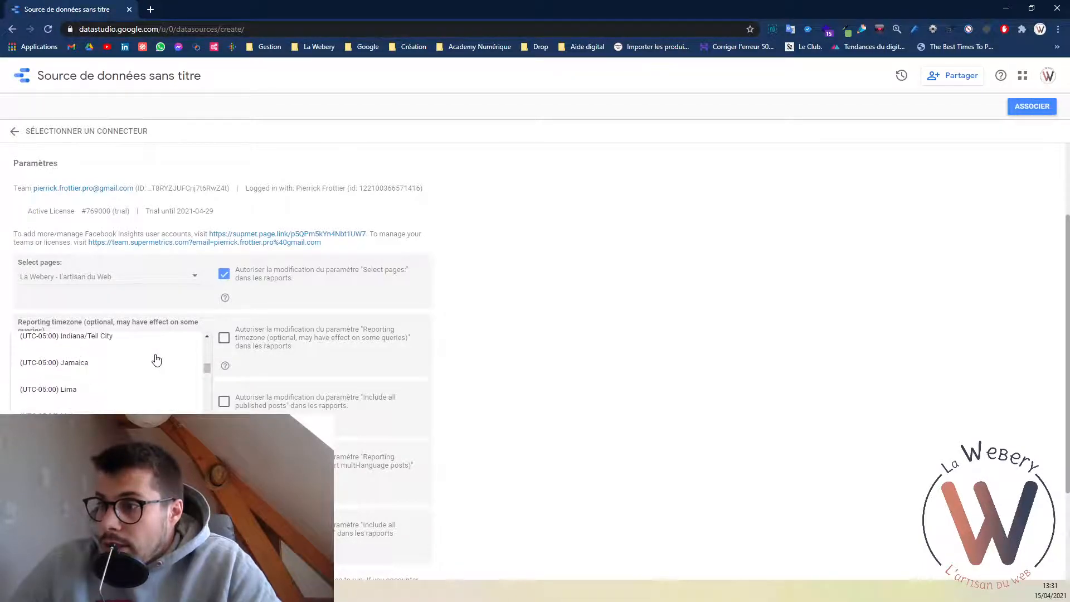
pyautogui.scroll(-10, 156, 360)
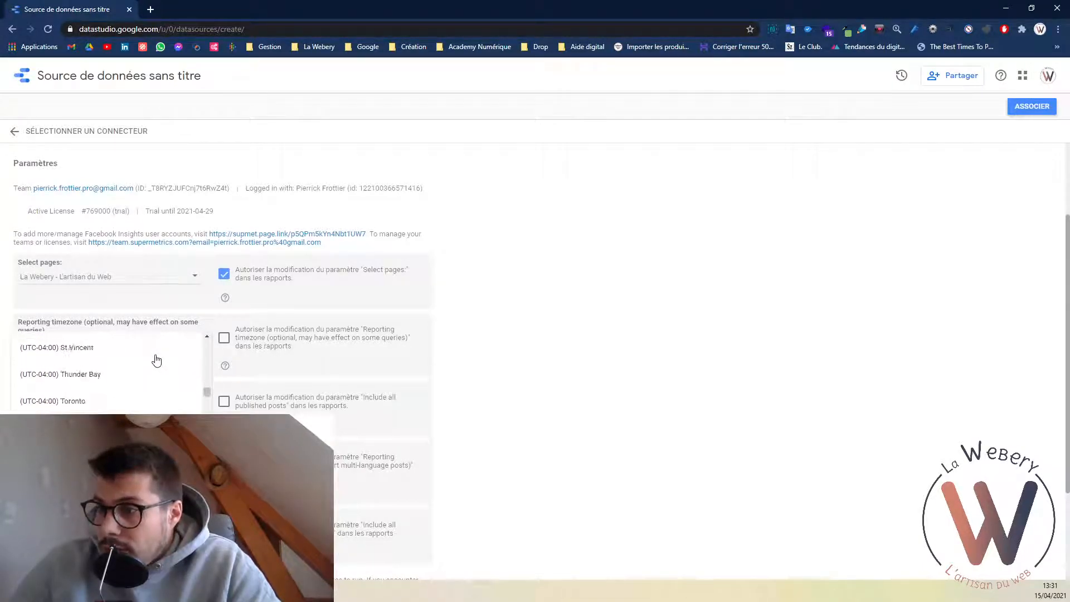
pyautogui.scroll(-12, 157, 360)
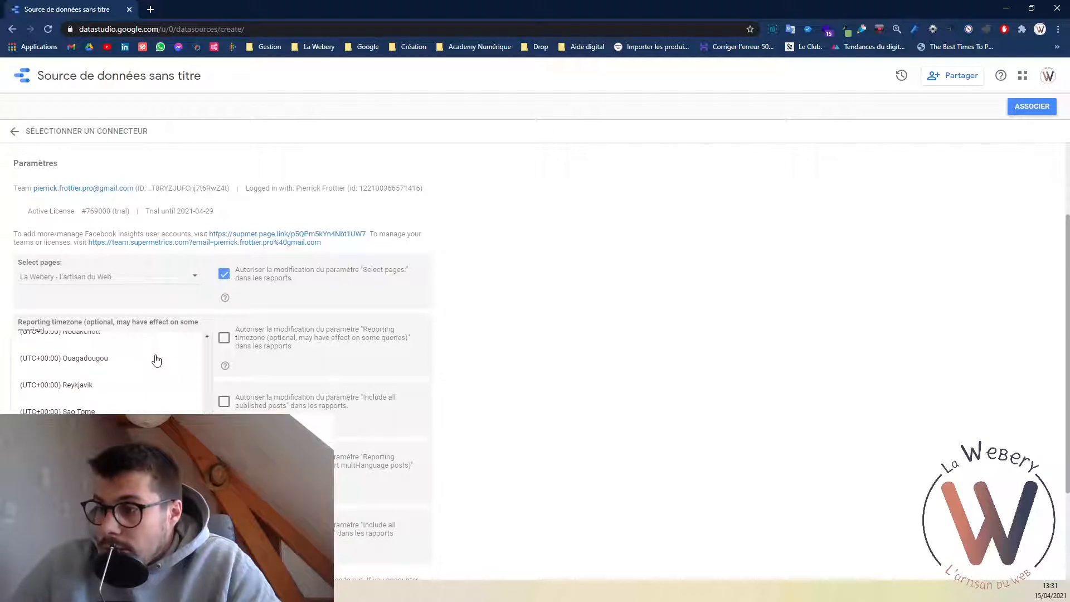
pyautogui.scroll(-5, 156, 360)
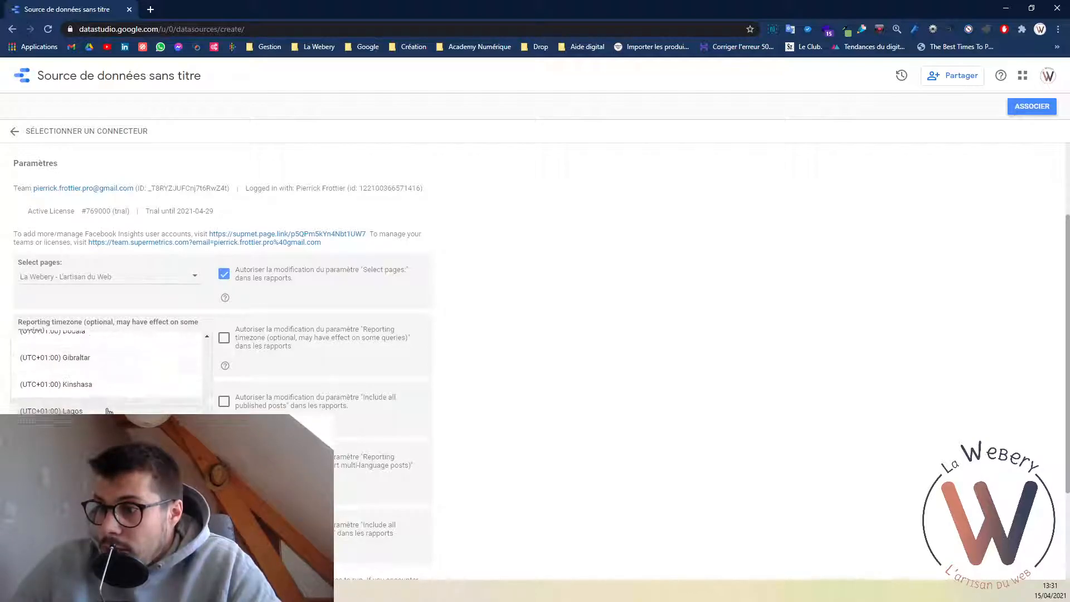
pyautogui.scroll(-4, 110, 401)
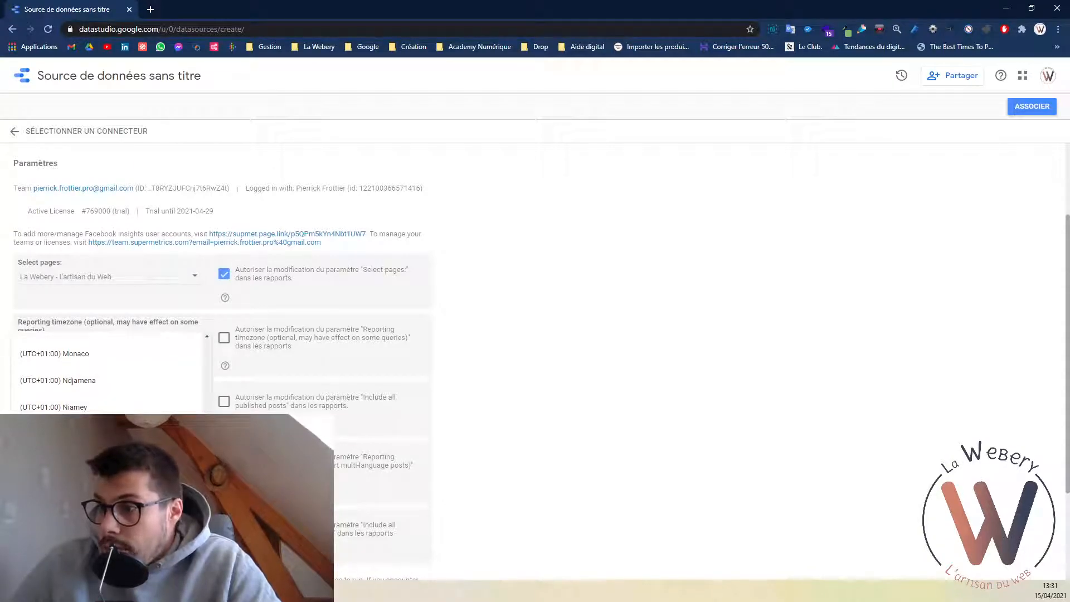
pyautogui.click(83, 460)
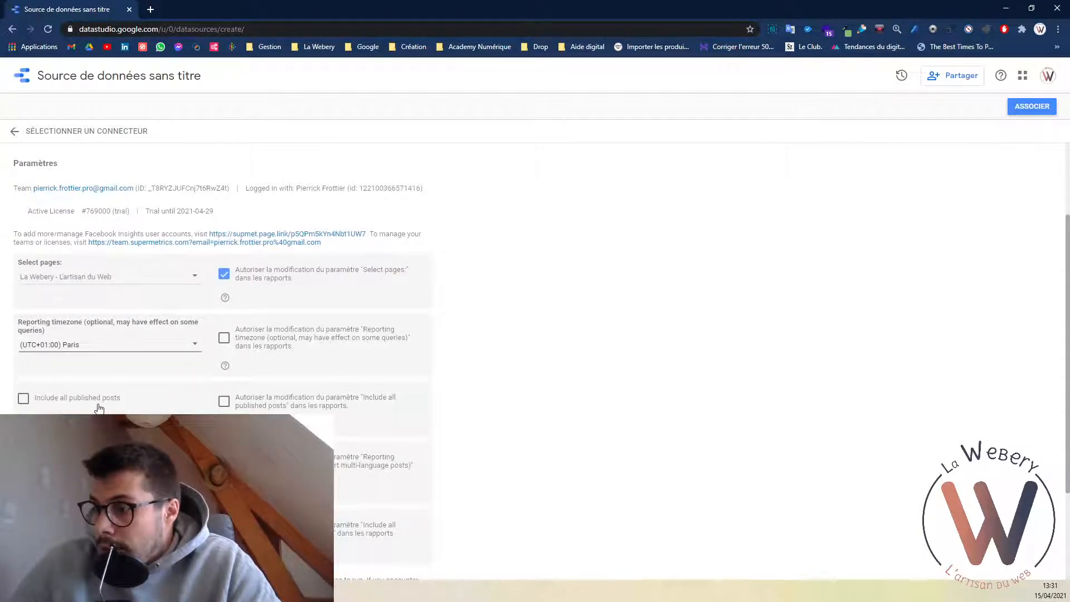
# Include all published posts, allow that parameter to be modified in reports, and set the reporting localization to French (France).
pyautogui.click(61, 402)
pyautogui.click(223, 401)
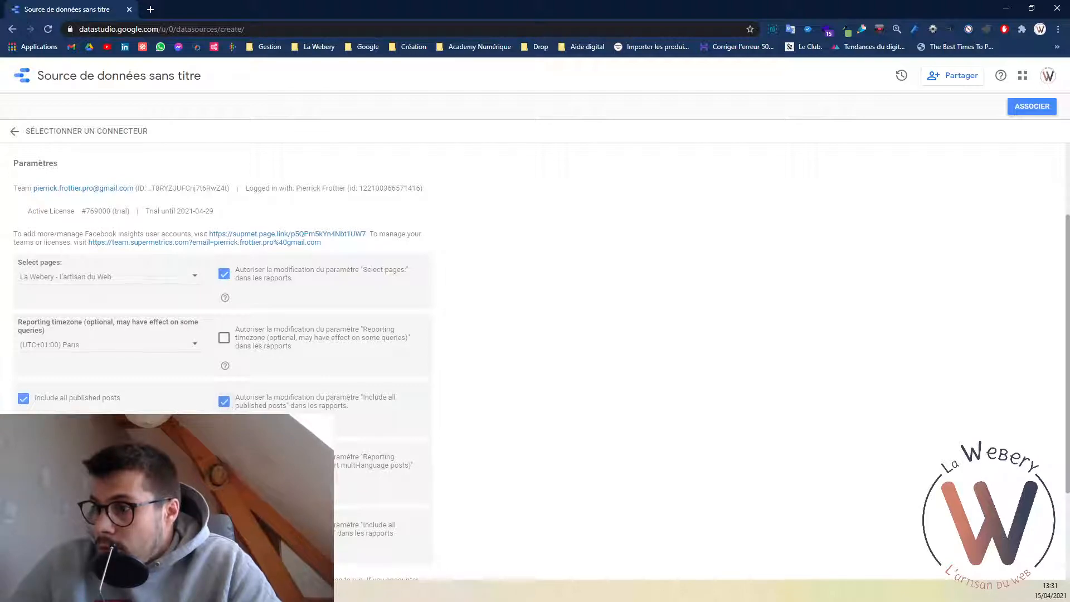
pyautogui.click(109, 472)
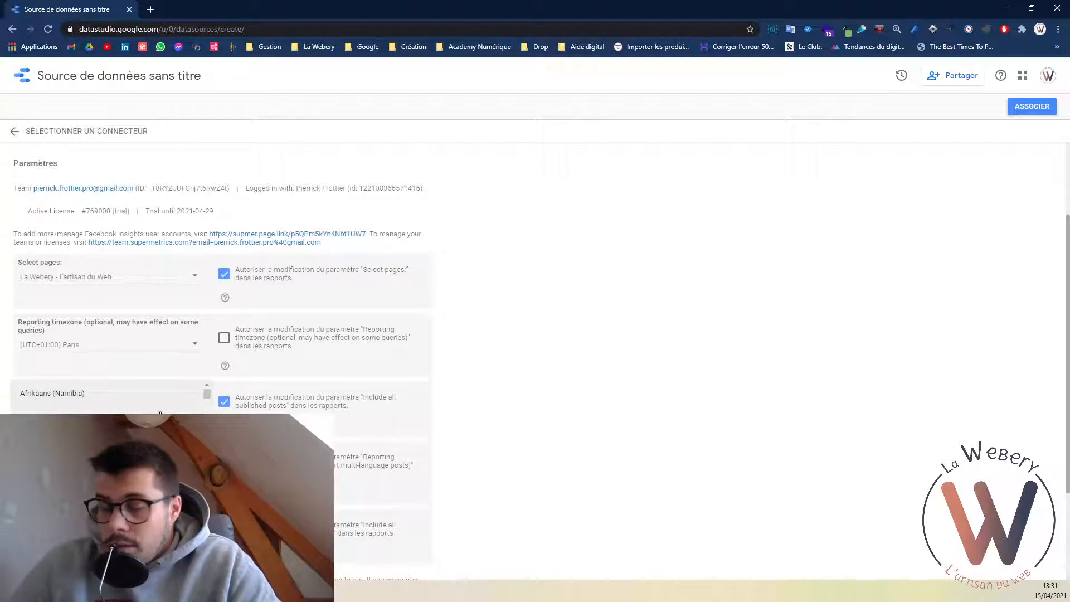
pyautogui.scroll(-15, 109, 462)
pyautogui.scroll(-15, 110, 462)
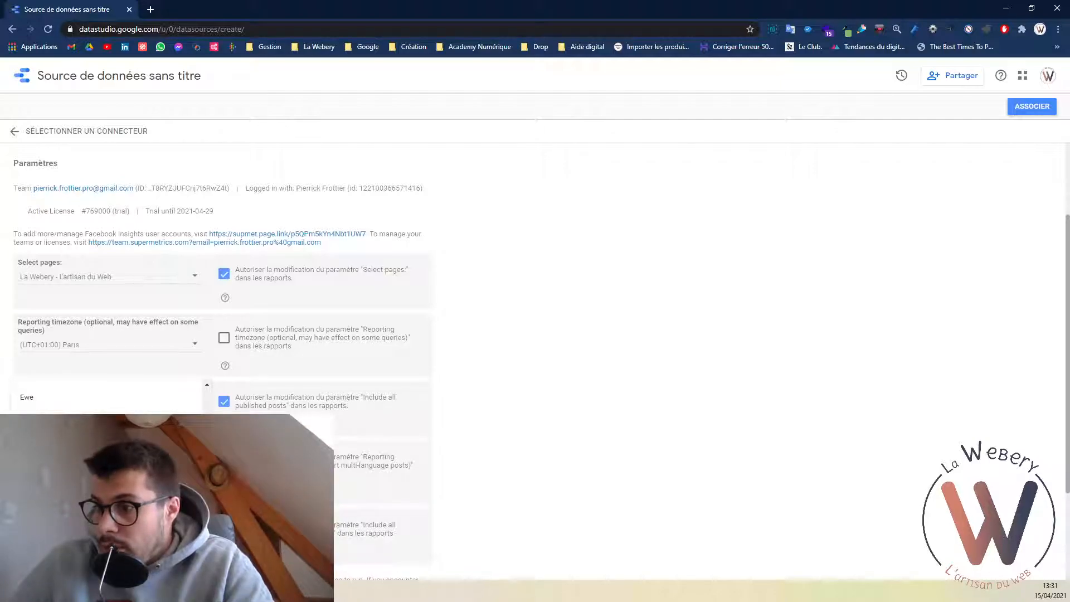
pyautogui.scroll(-3, 109, 462)
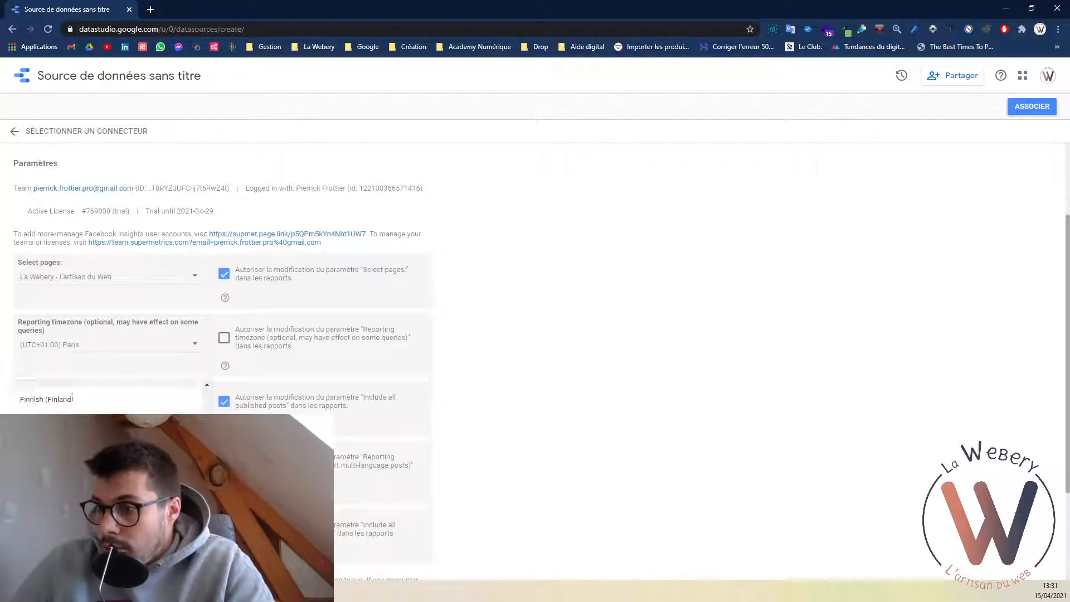
pyautogui.scroll(-4, 109, 463)
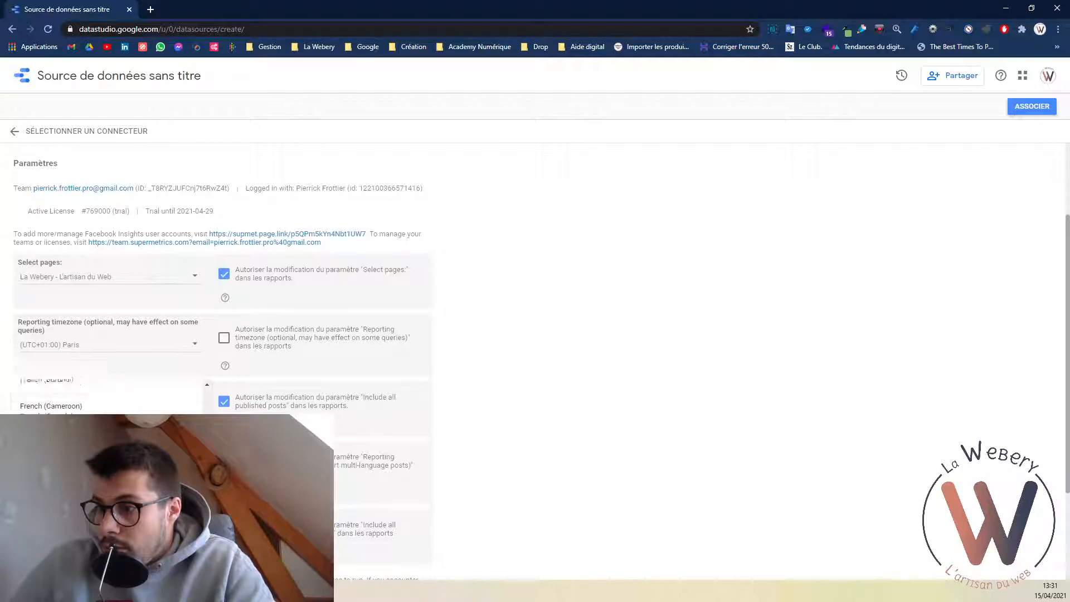
pyautogui.scroll(-1, 109, 463)
pyautogui.scroll(-2, 109, 463)
pyautogui.click(110, 431)
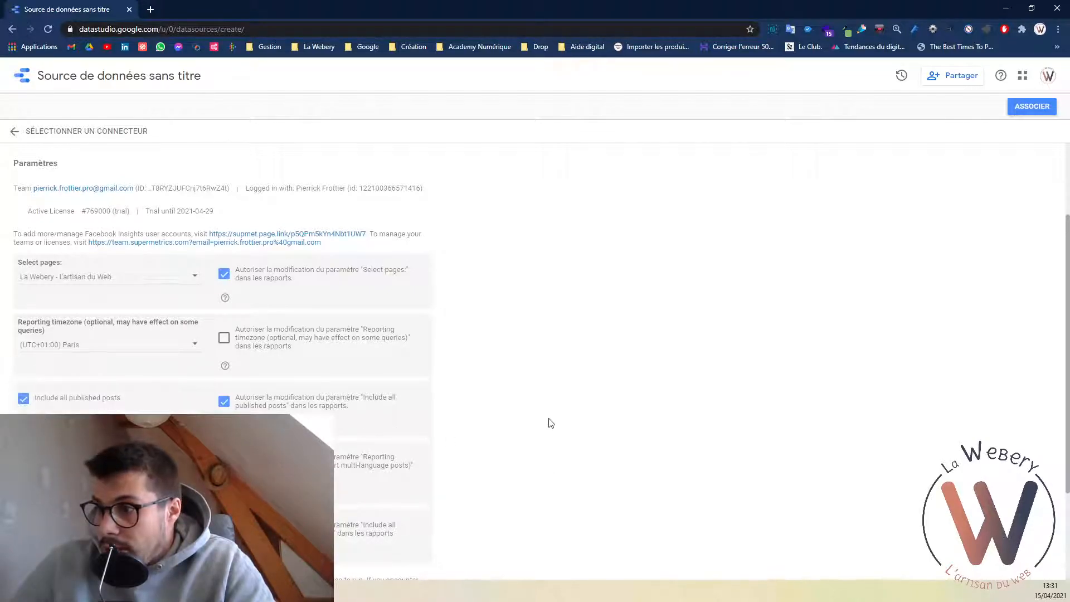
# Include all unpublished promotable posts, make this and the localization modifiable in reports, and connect the source with parameter sharing authorized.
pyautogui.scroll(-3, 507, 411)
pyautogui.click(23, 392)
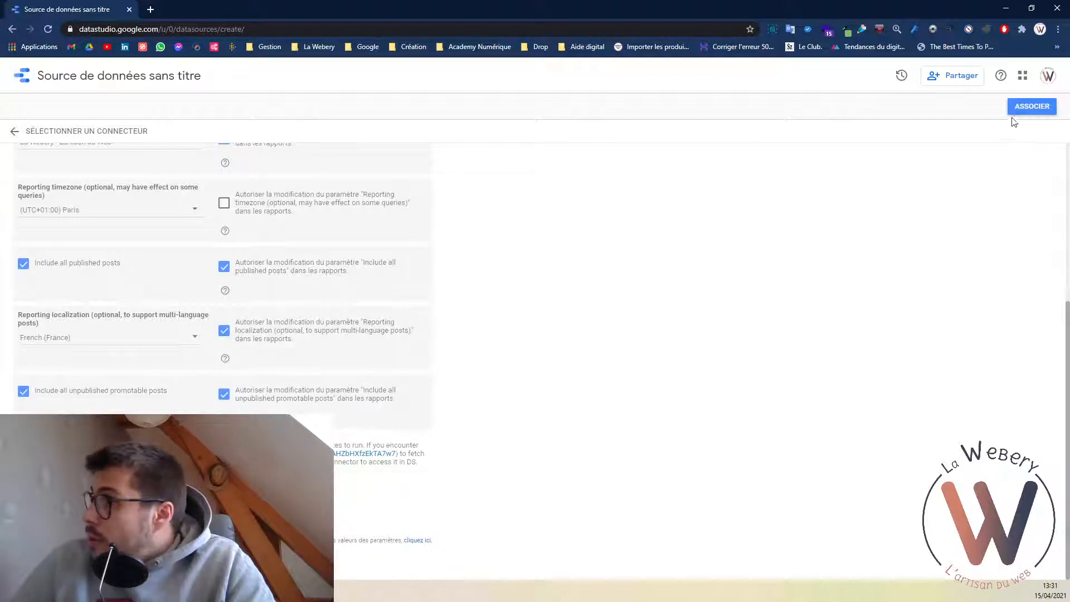
pyautogui.click(1031, 106)
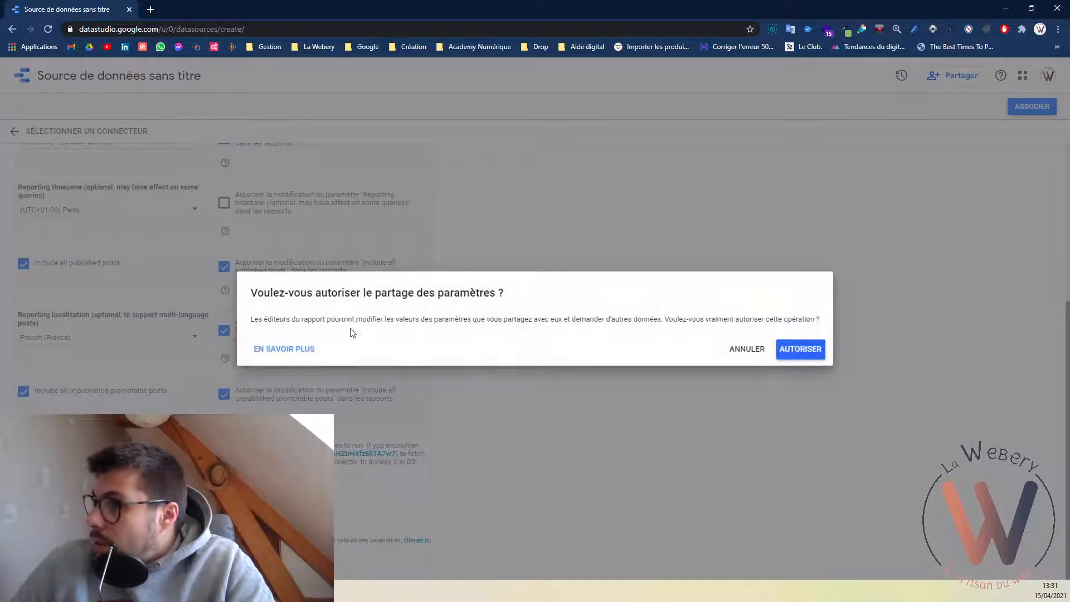
pyautogui.click(819, 355)
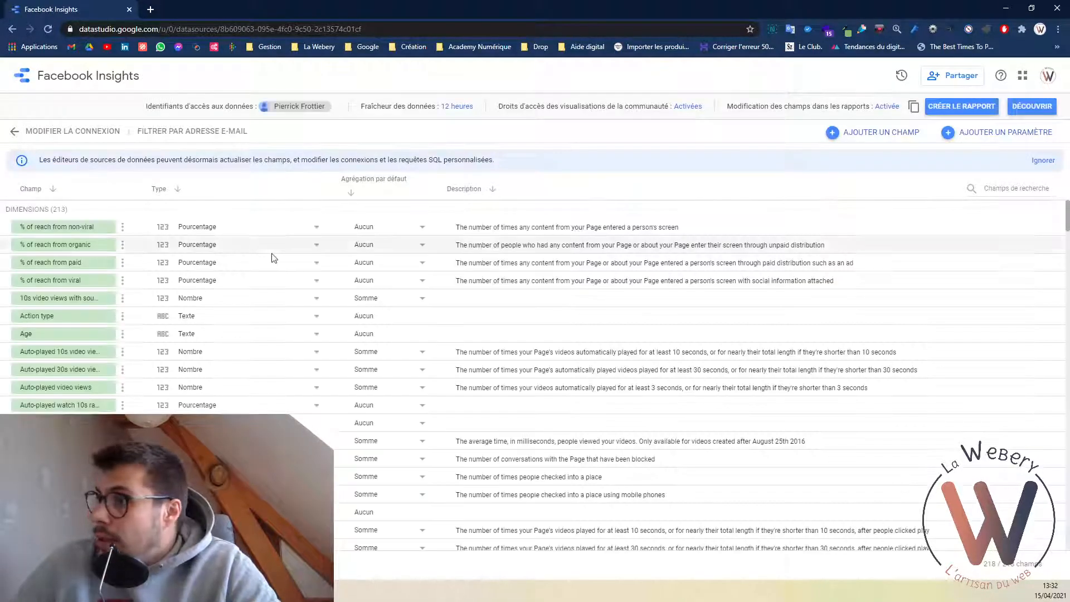
# Look through the dimensions and their descriptions in the Facebook Insights data source's field list.
pyautogui.scroll(-7, 270, 362)
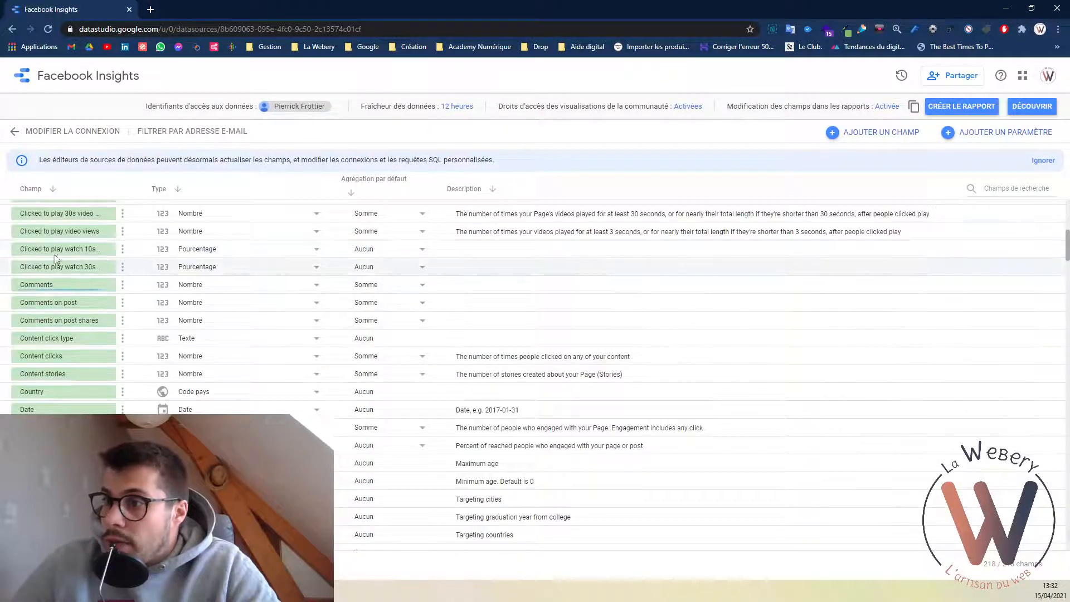
pyautogui.scroll(1, 334, 295)
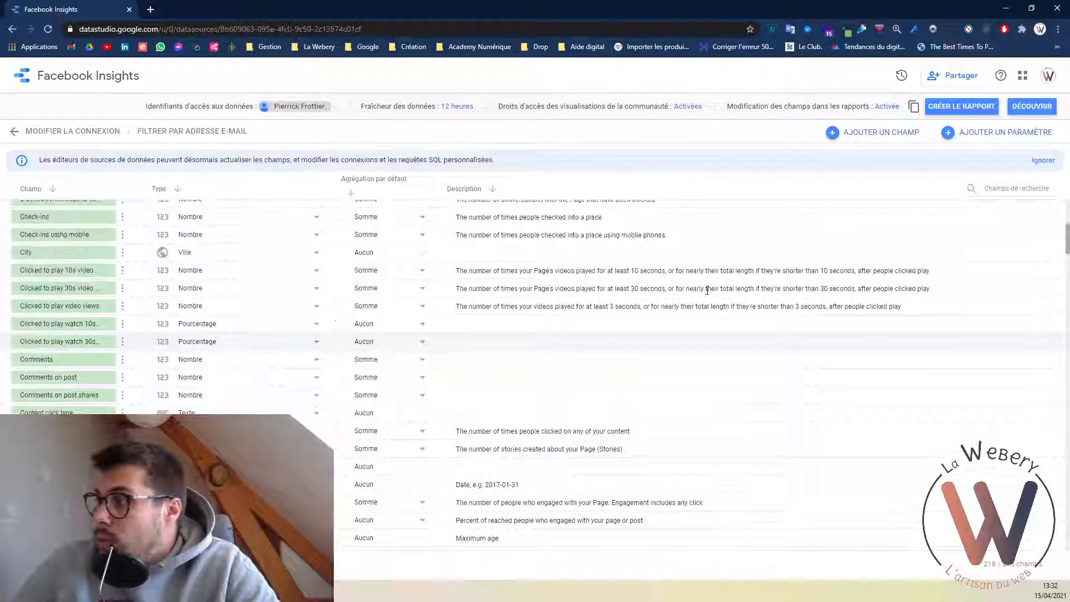
pyautogui.scroll(5, 666, 308)
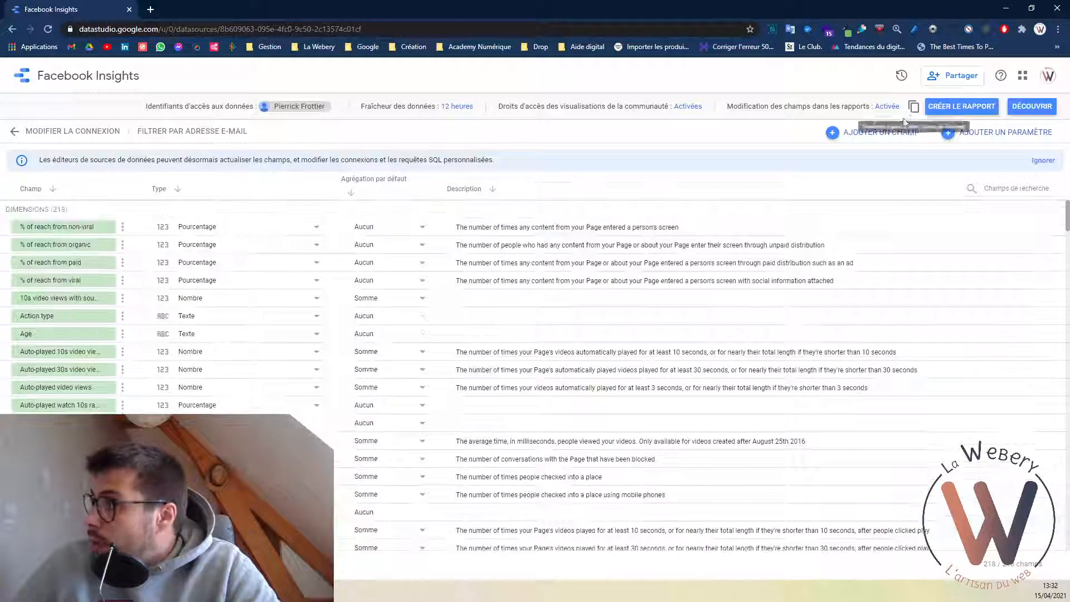
# Leave the Facebook Insights source and check the recent reports and data sources lists on the home page.
pyautogui.click(12, 132)
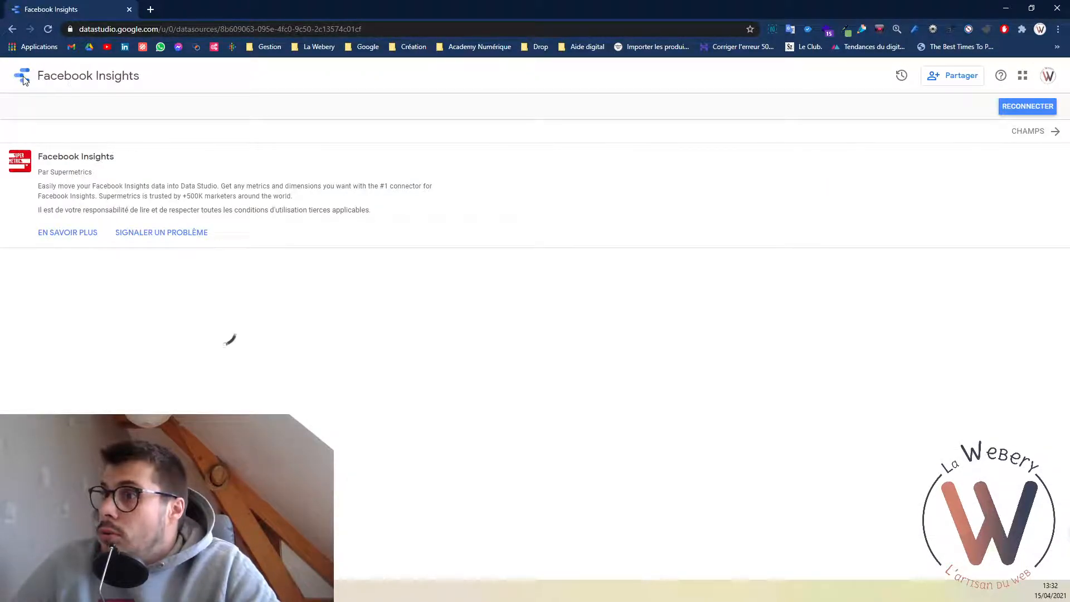
pyautogui.click(13, 29)
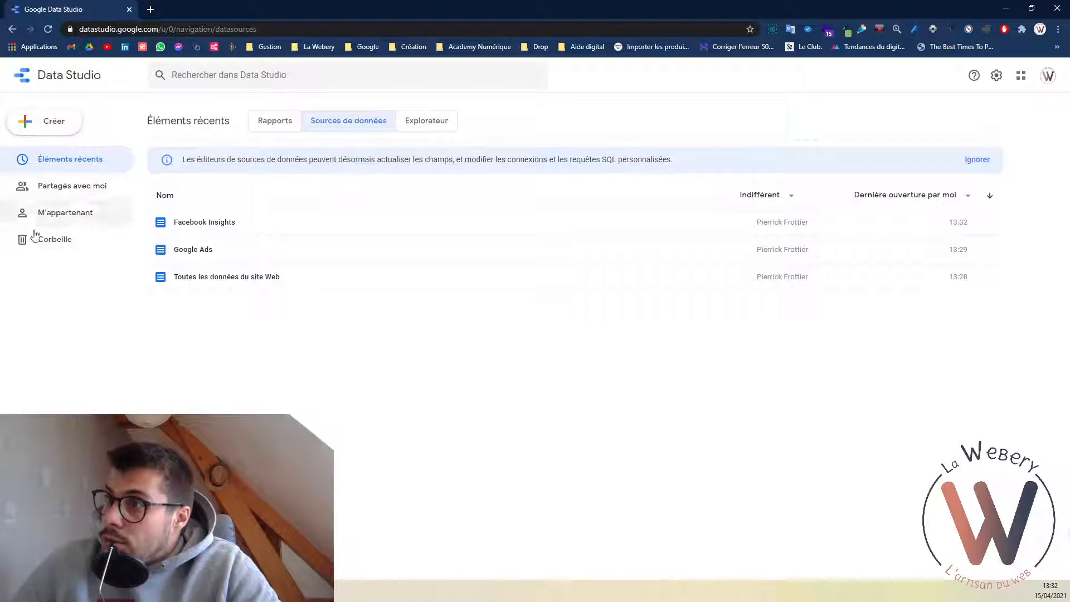
pyautogui.click(267, 128)
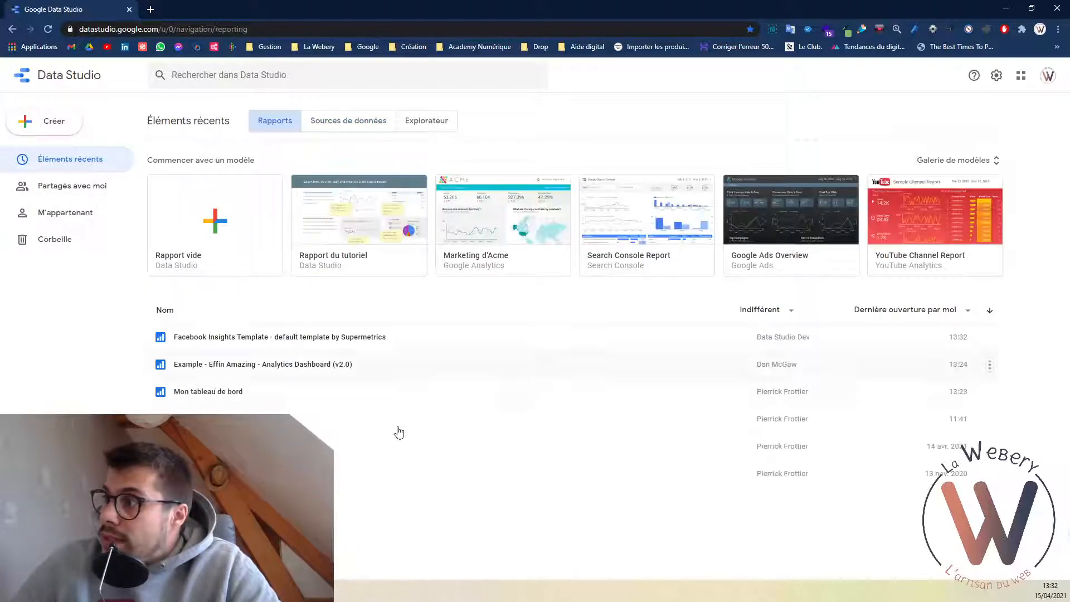
pyautogui.click(315, 122)
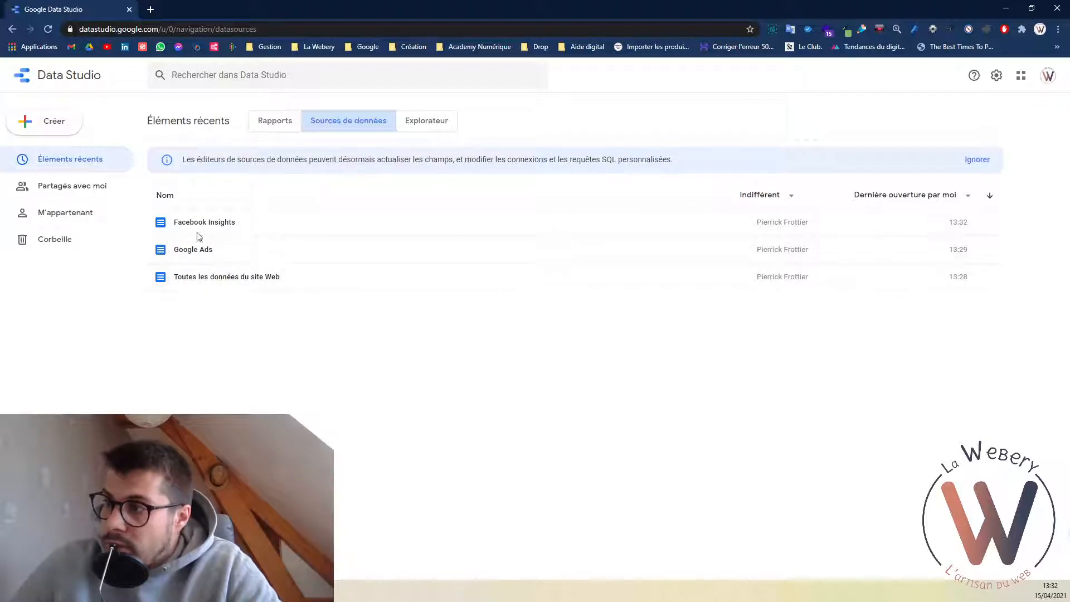
pyautogui.click(45, 129)
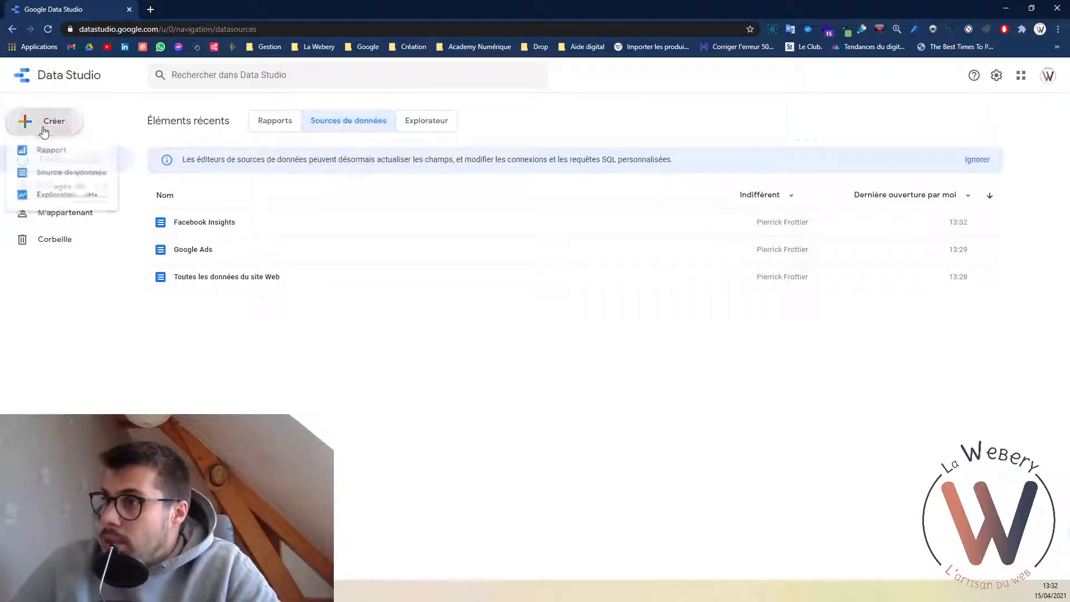
pyautogui.click(80, 157)
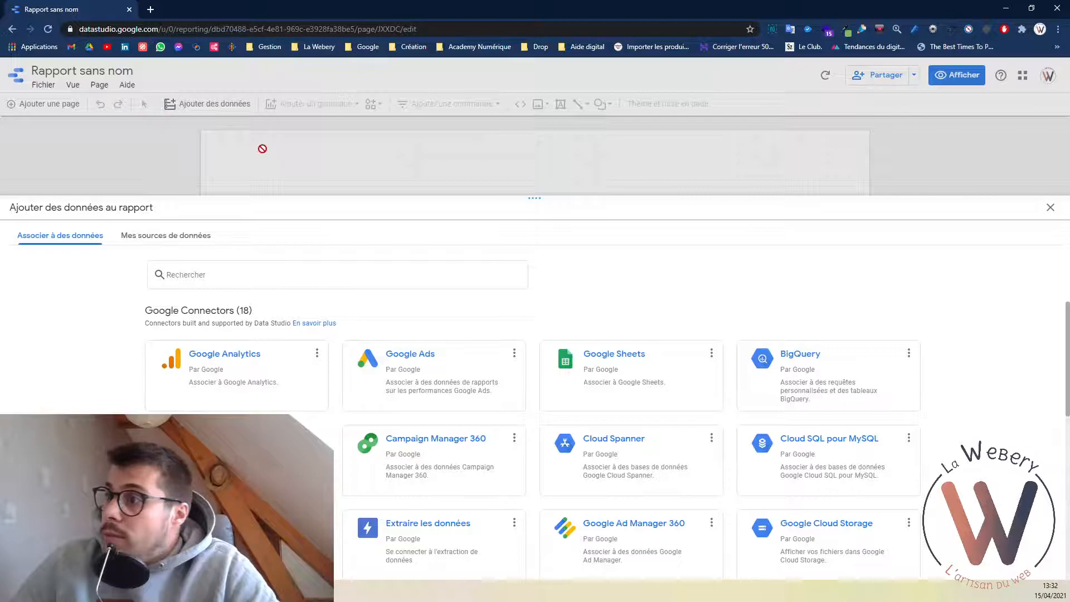
pyautogui.click(1051, 210)
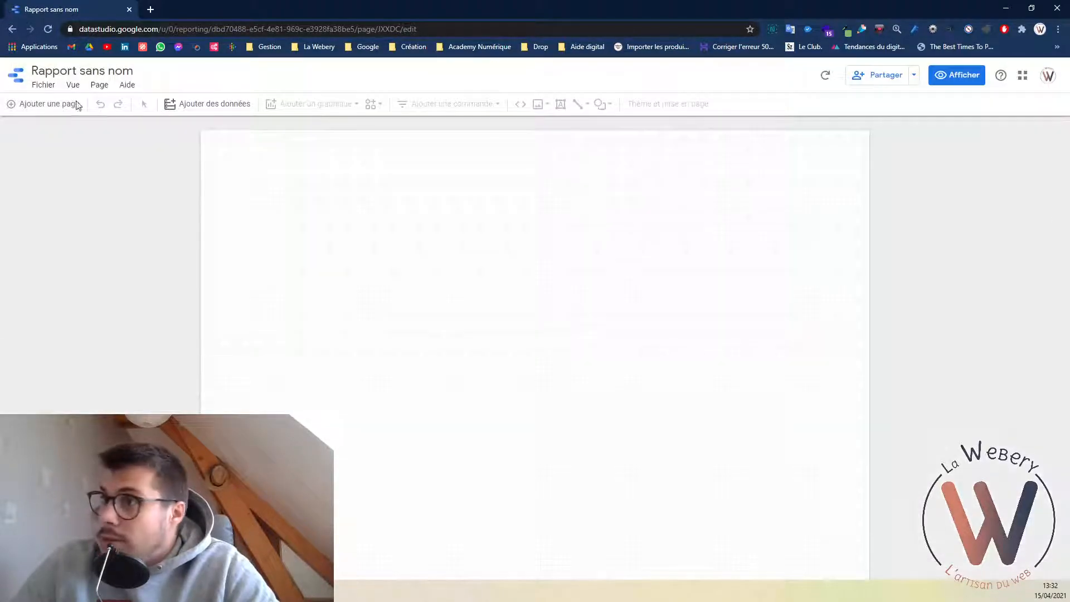
pyautogui.click(6, 29)
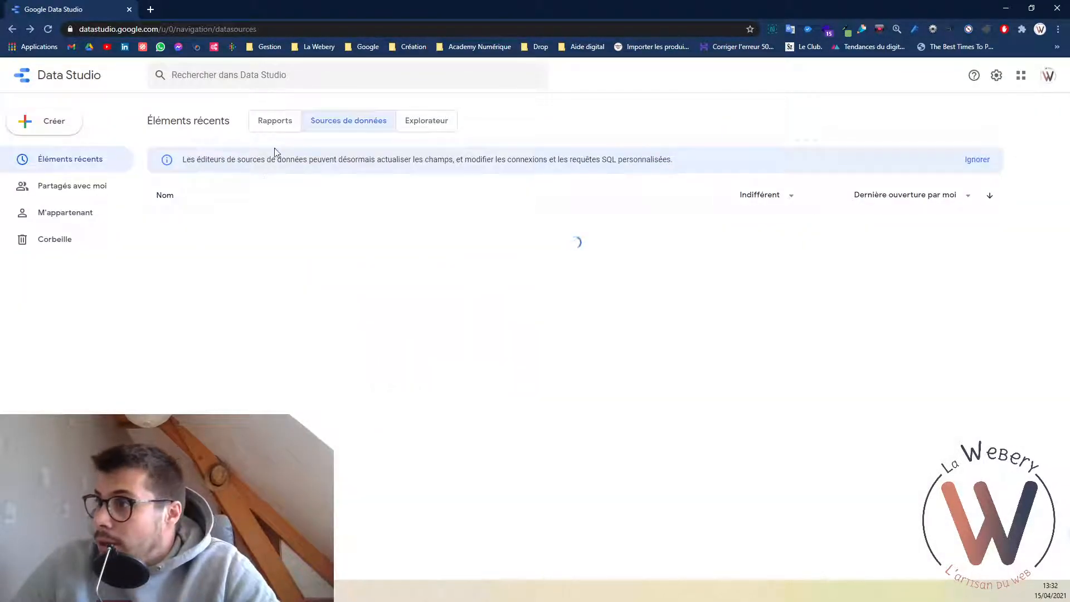
# Create a new data source using Google's Search Console connector.
pyautogui.click(54, 125)
pyautogui.click(84, 176)
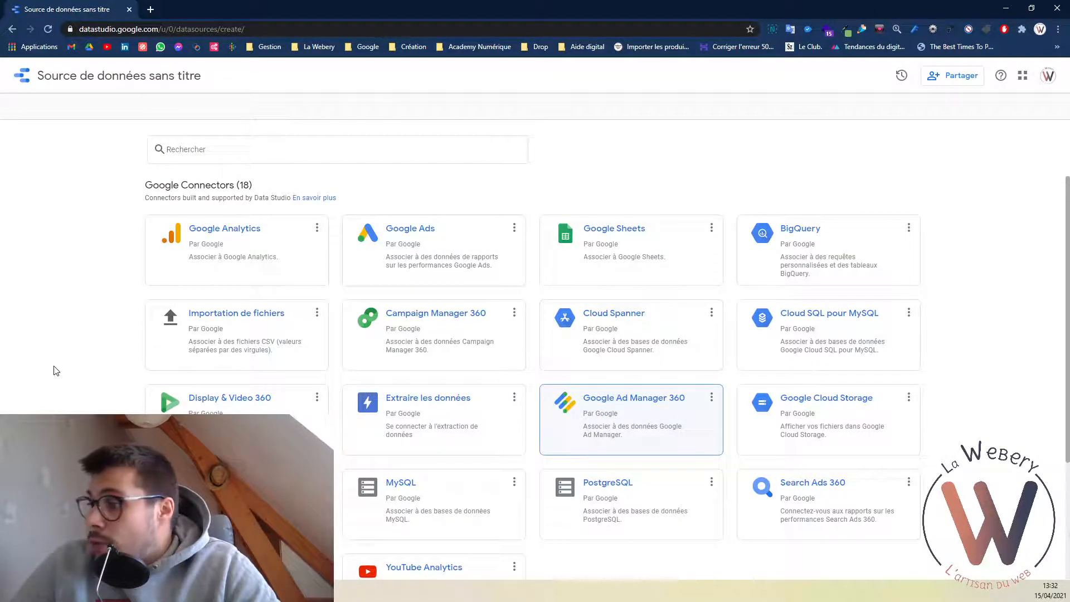
pyautogui.scroll(-1, 73, 374)
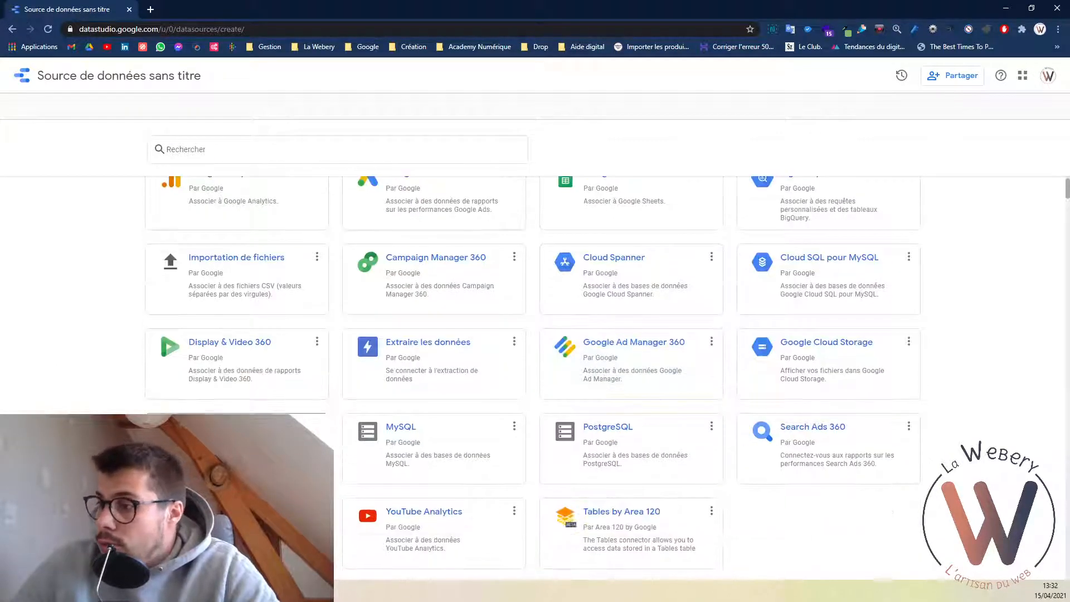
pyautogui.click(237, 530)
pyautogui.click(84, 295)
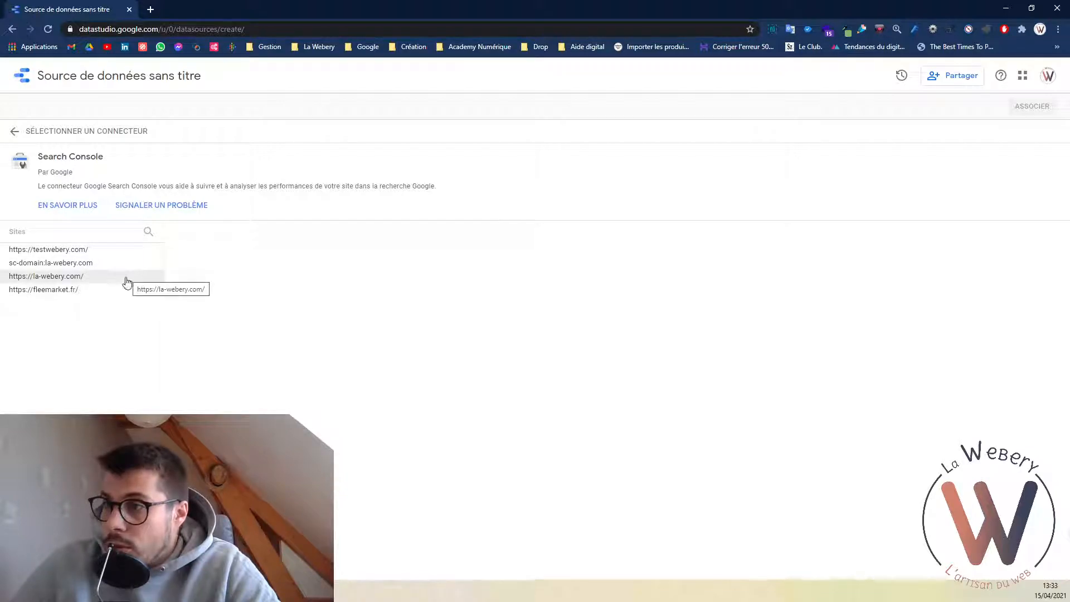
pyautogui.click(127, 282)
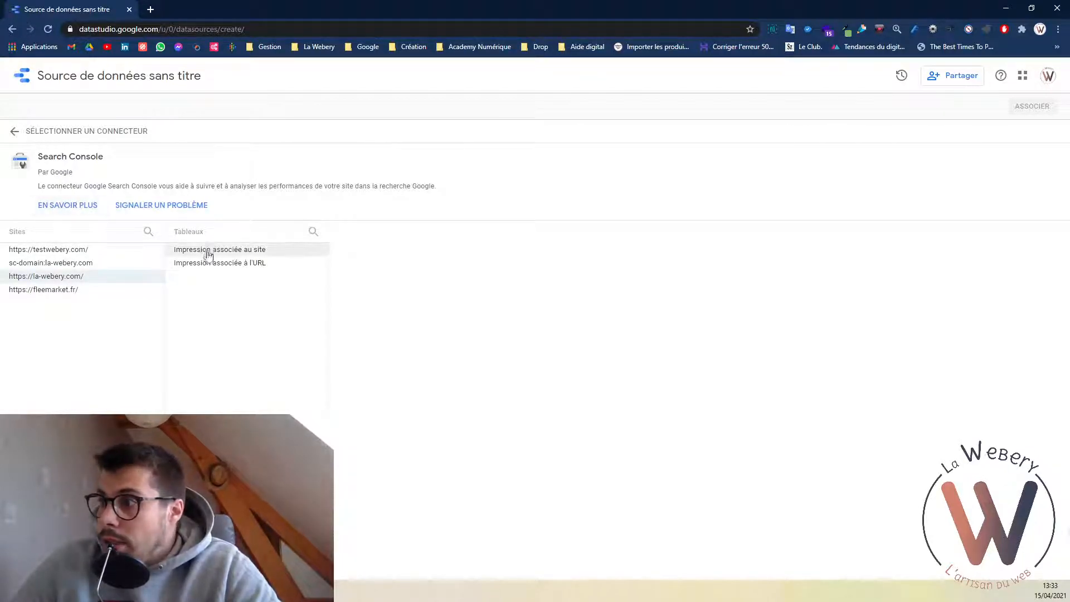
pyautogui.click(250, 249)
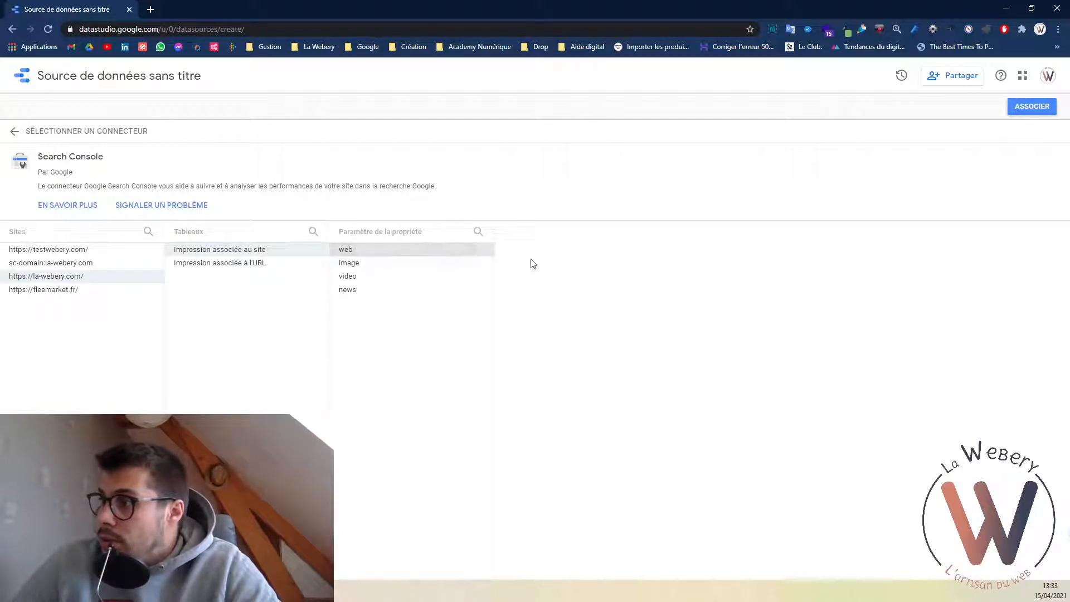
pyautogui.click(1031, 106)
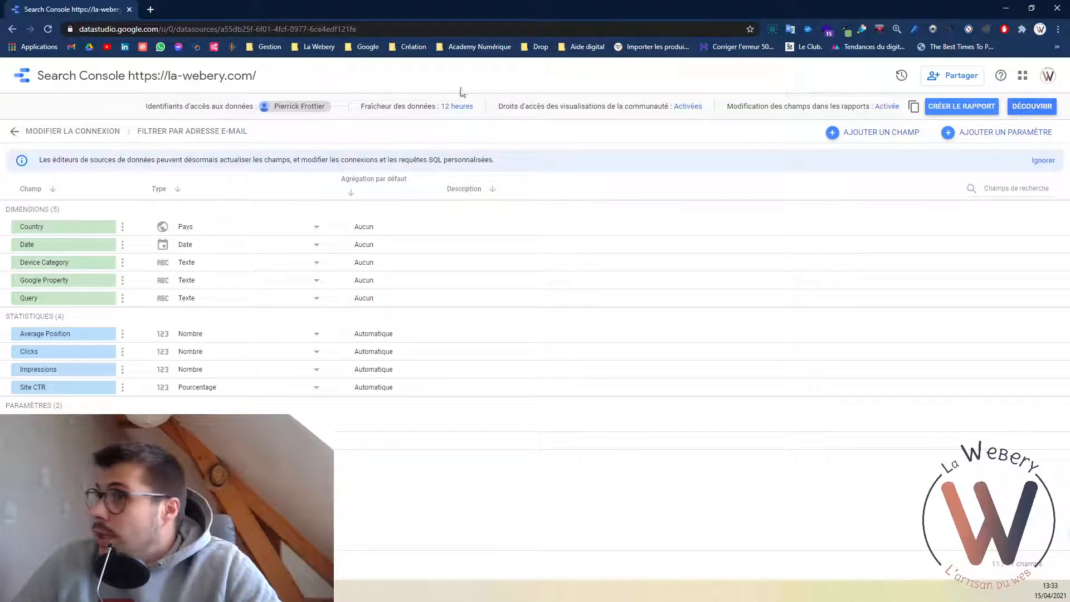
# Leave the Search Console data source and create a blank report from the home page's reports list.
pyautogui.click(24, 77)
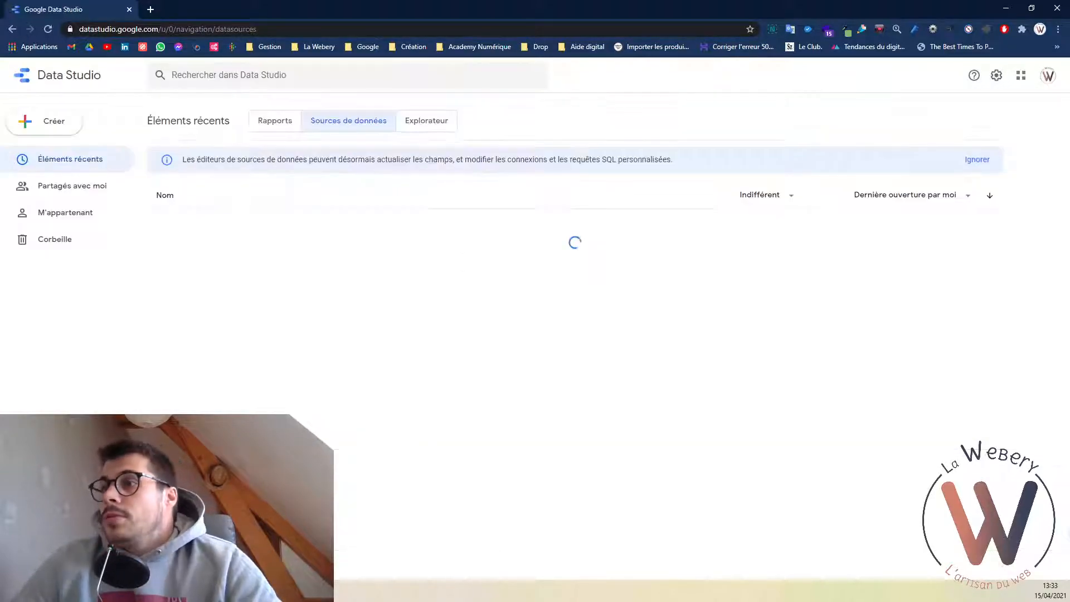
pyautogui.click(284, 131)
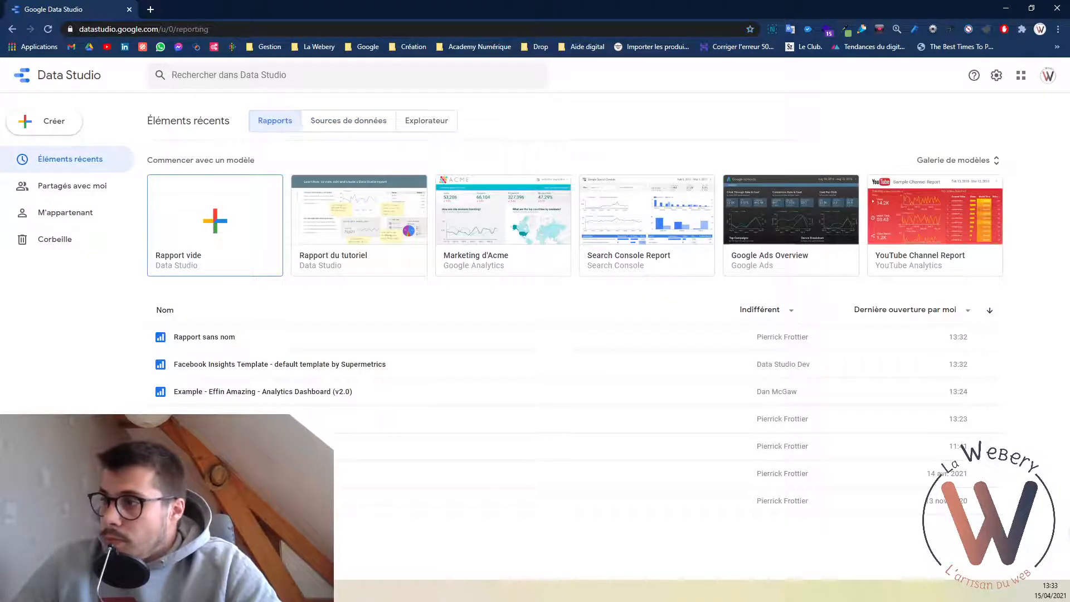
pyautogui.click(190, 256)
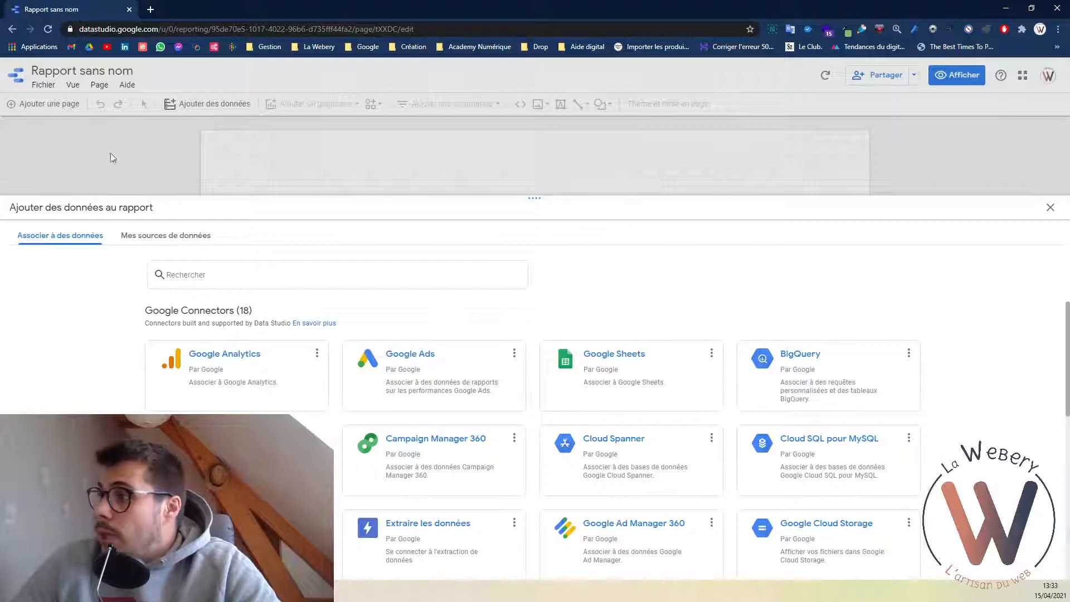
pyautogui.click(165, 236)
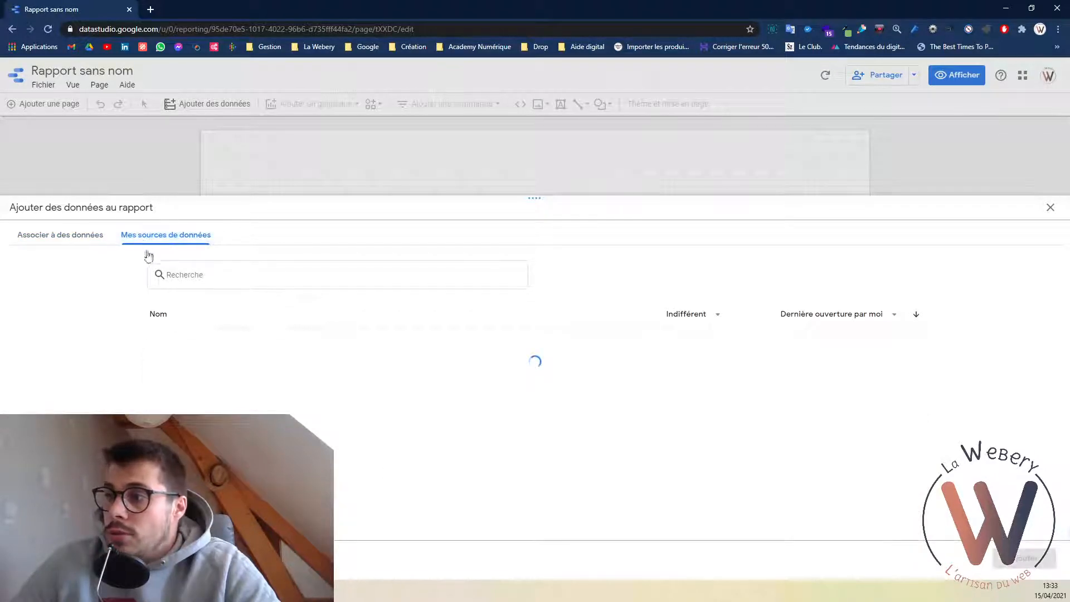
pyautogui.scroll(-3, 188, 380)
pyautogui.scroll(3, 192, 446)
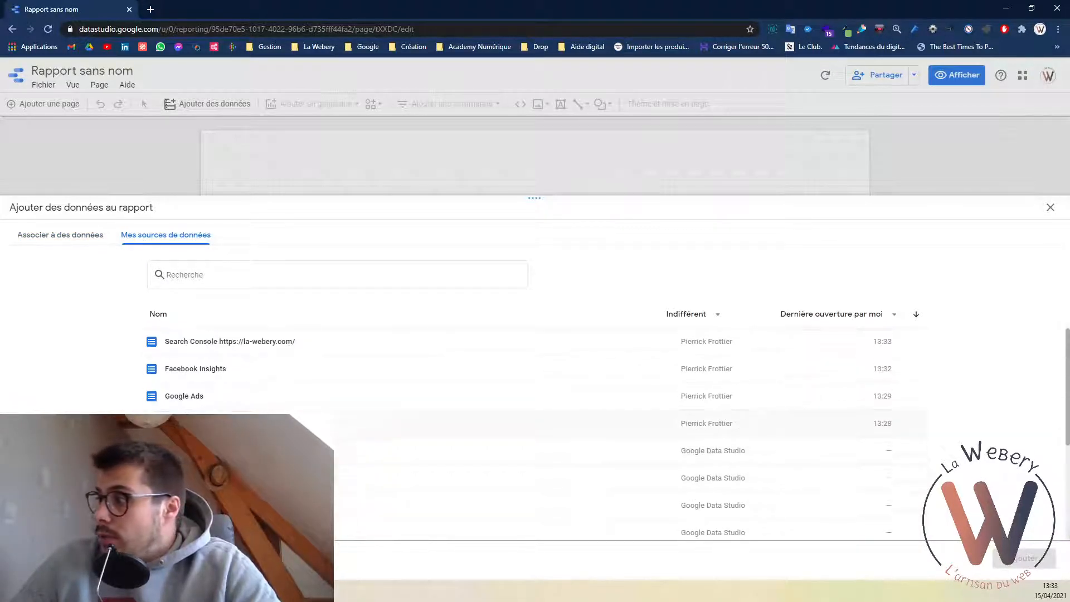
pyautogui.click(192, 424)
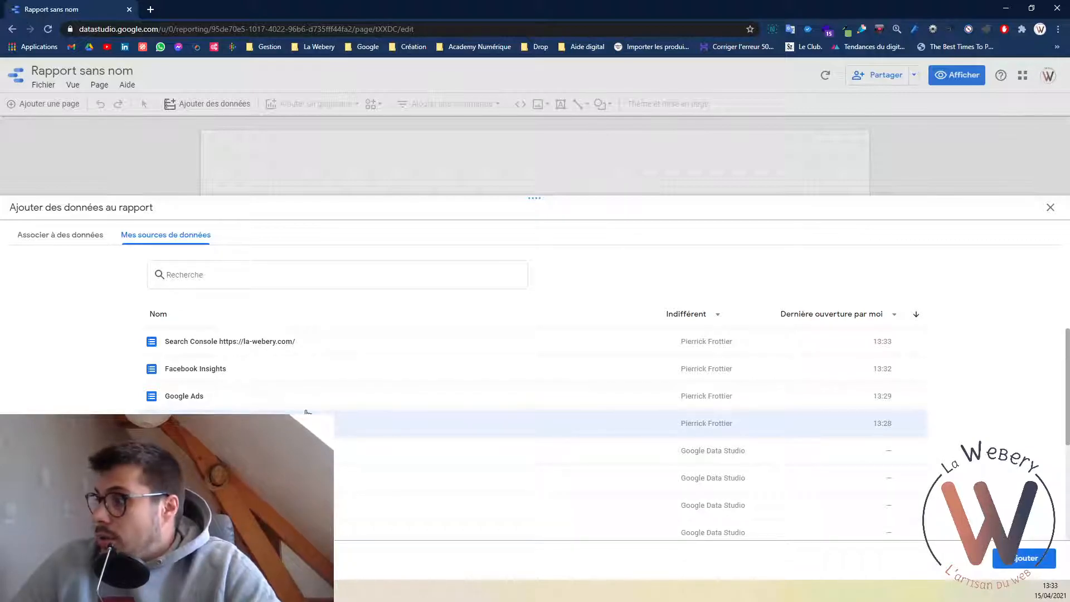
pyautogui.click(320, 403)
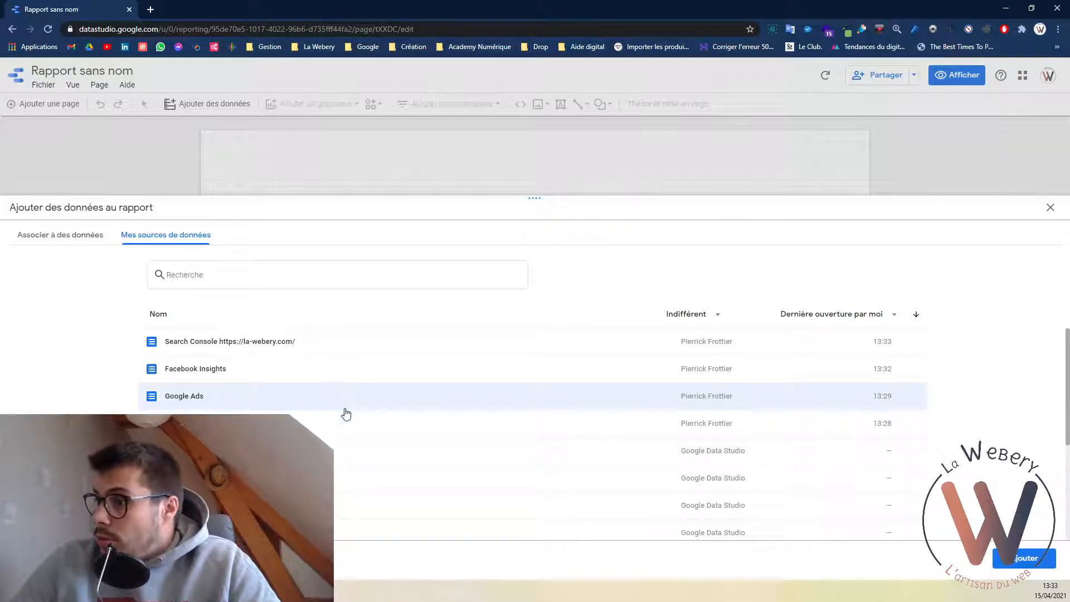
pyautogui.click(327, 344)
pyautogui.click(1027, 558)
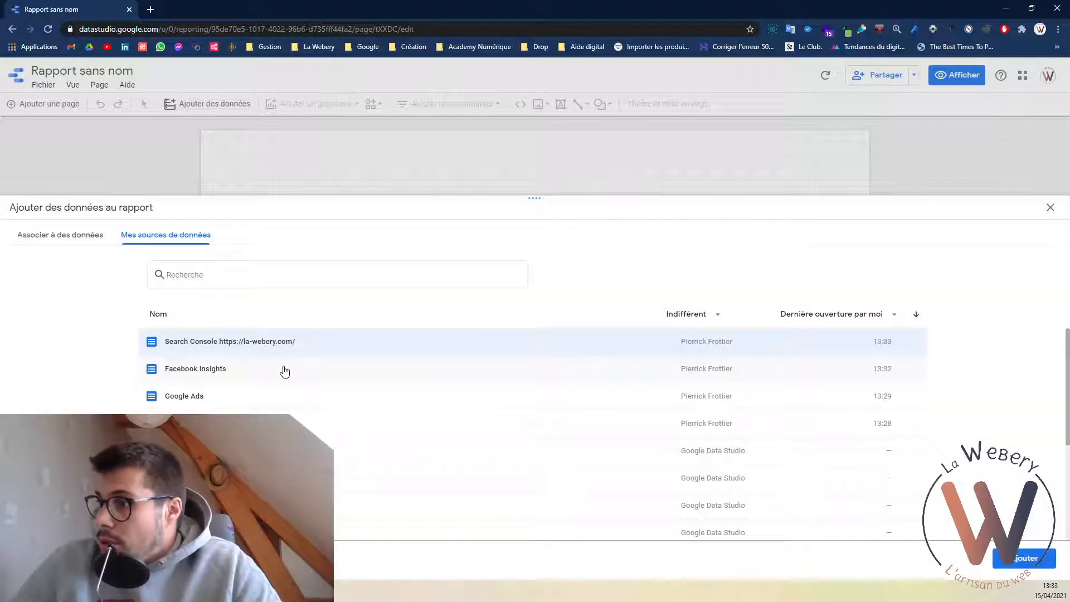
pyautogui.click(285, 370)
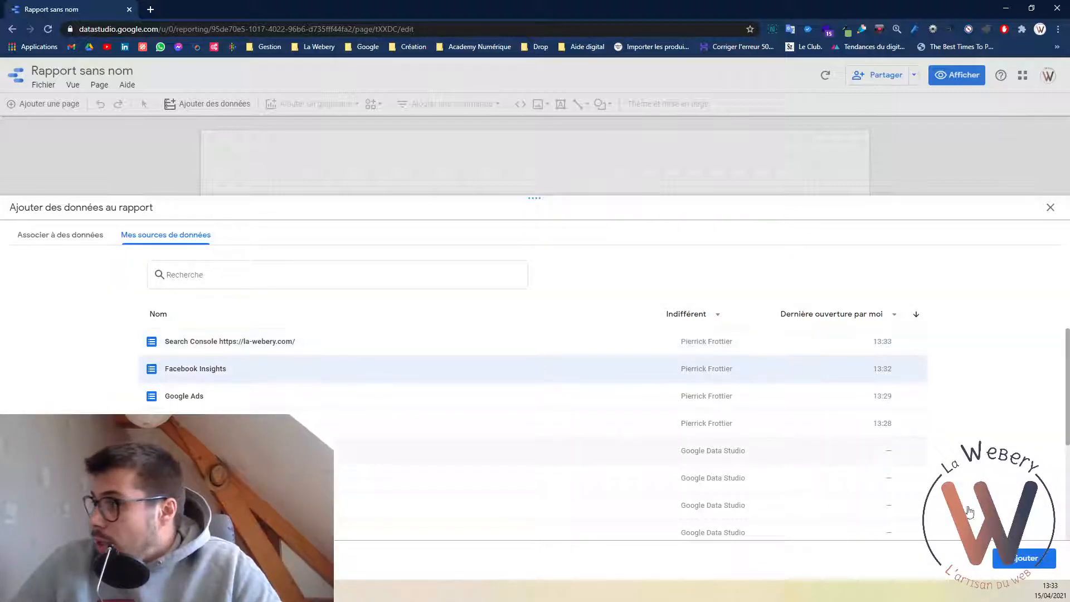
pyautogui.click(999, 556)
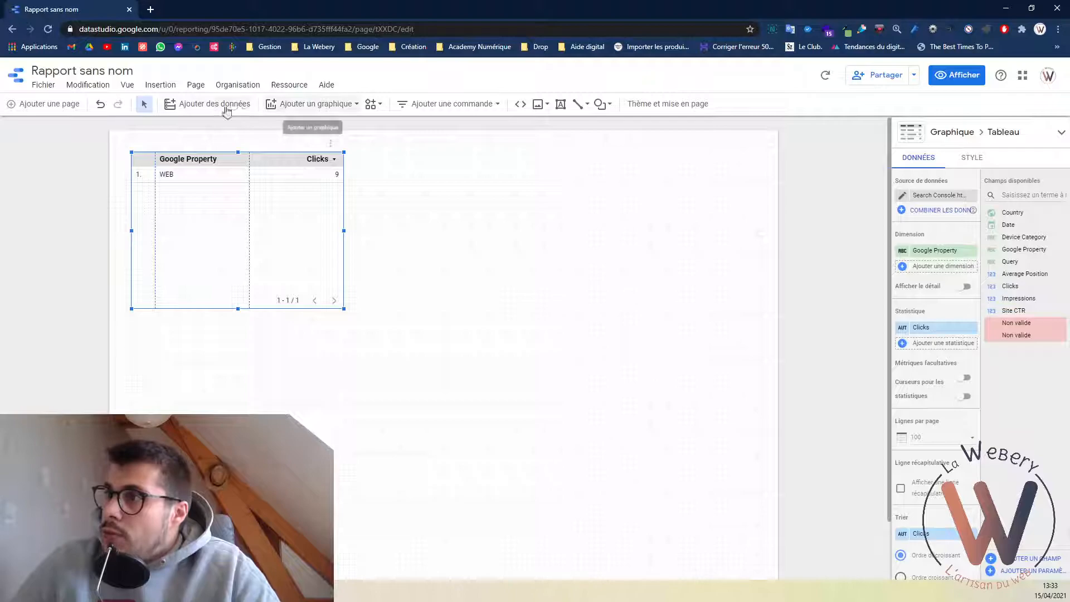
pyautogui.click(207, 104)
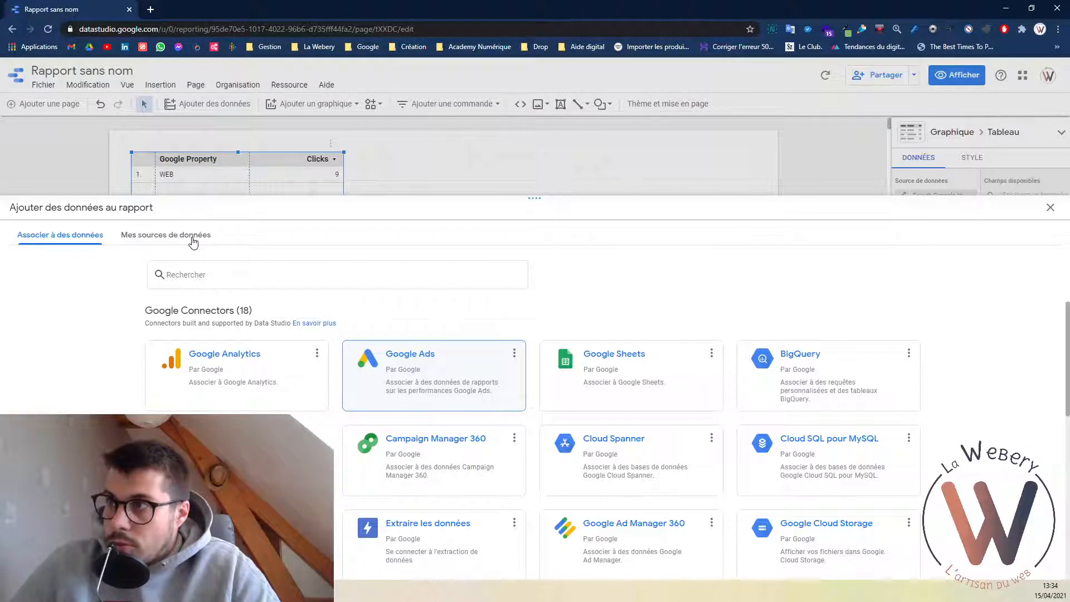
pyautogui.click(188, 239)
pyautogui.press('Escape')
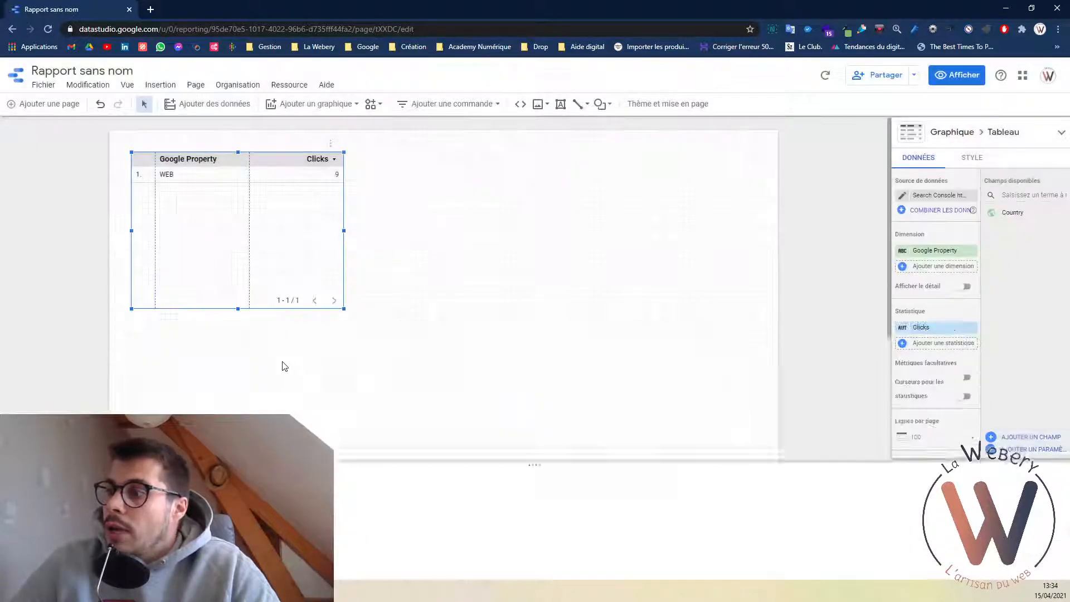
# Add the existing Google Analytics source "Toutes les données du site Web" to the report.
pyautogui.click(194, 105)
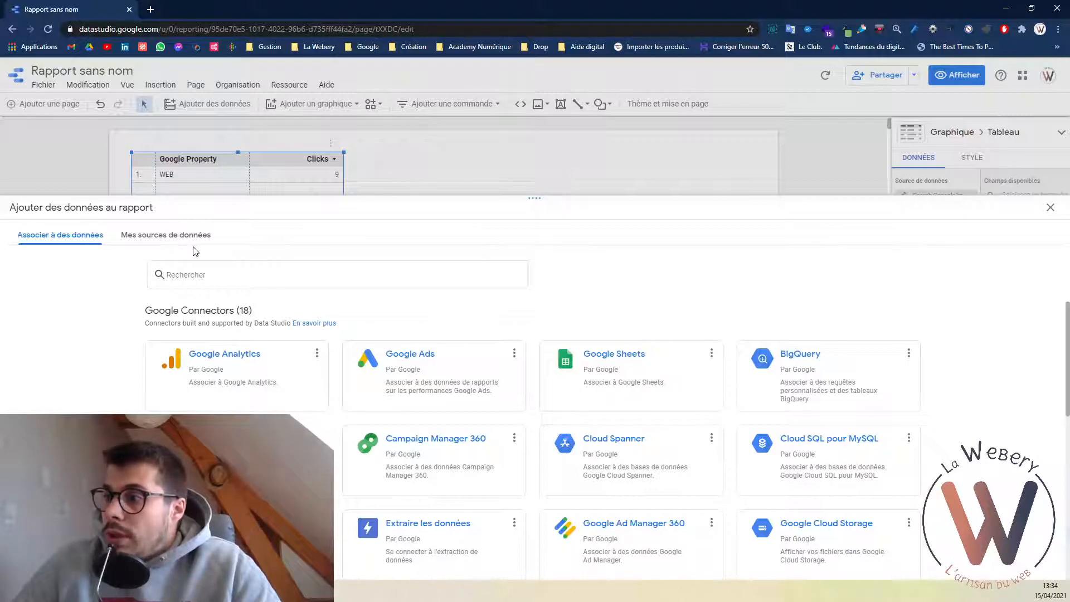
pyautogui.click(165, 235)
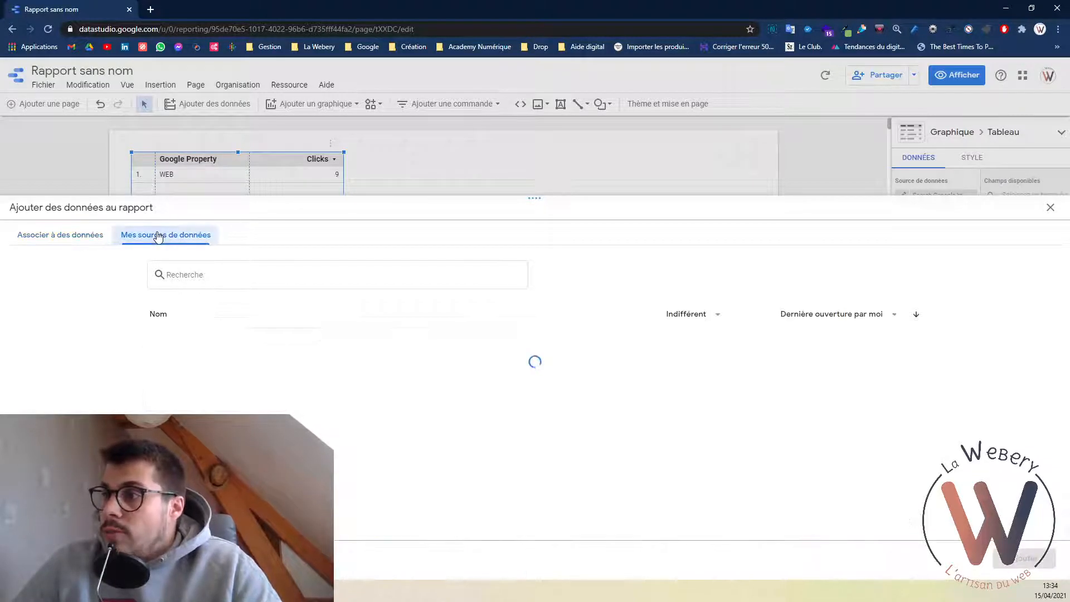
pyautogui.click(340, 423)
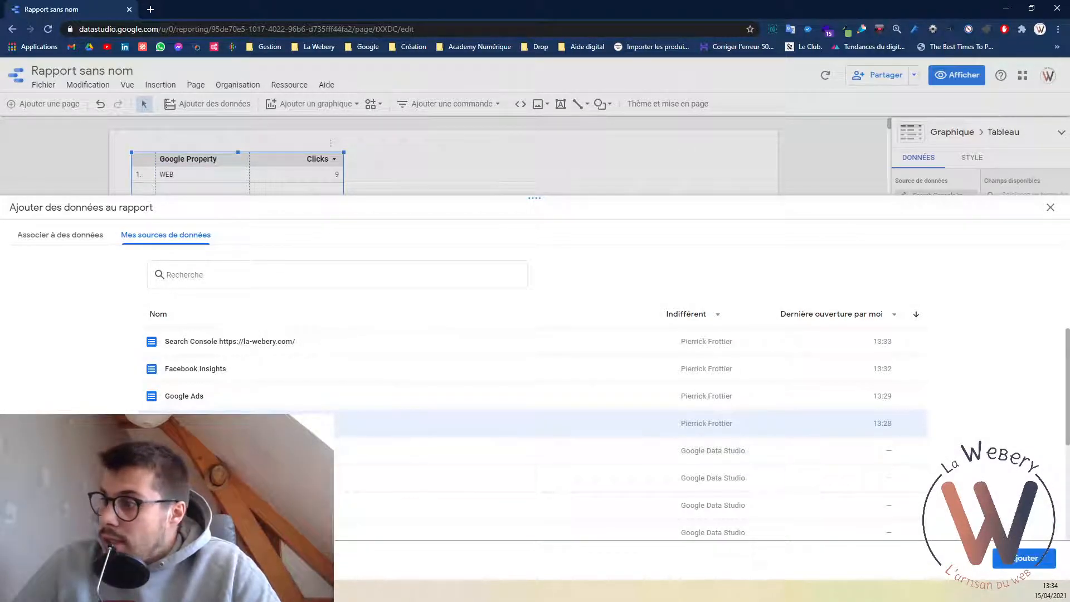
pyautogui.click(1024, 558)
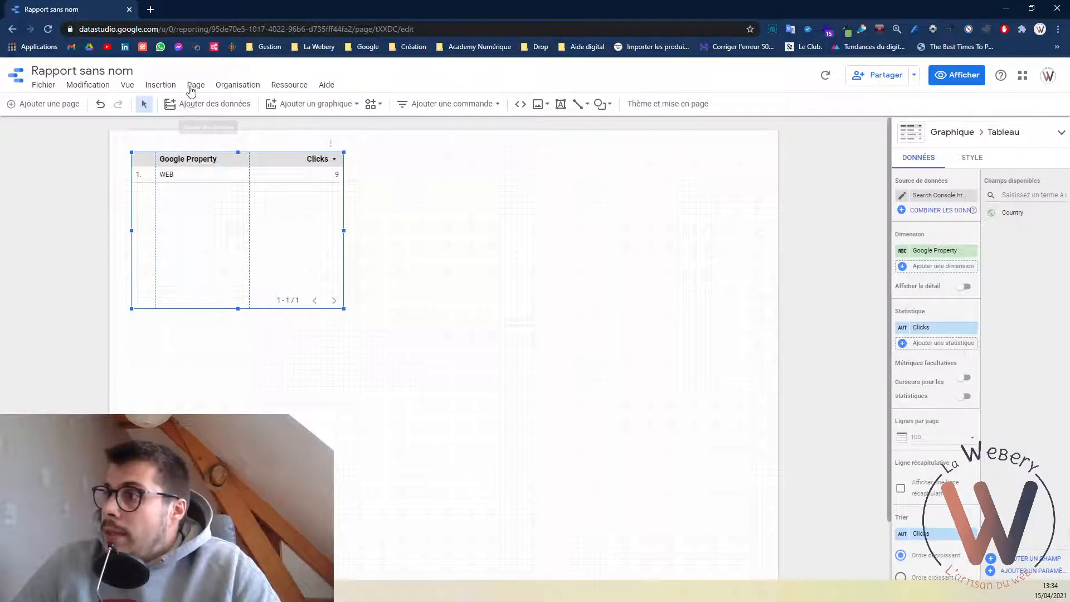
# Add the existing Facebook Insights data source to the report.
pyautogui.click(202, 104)
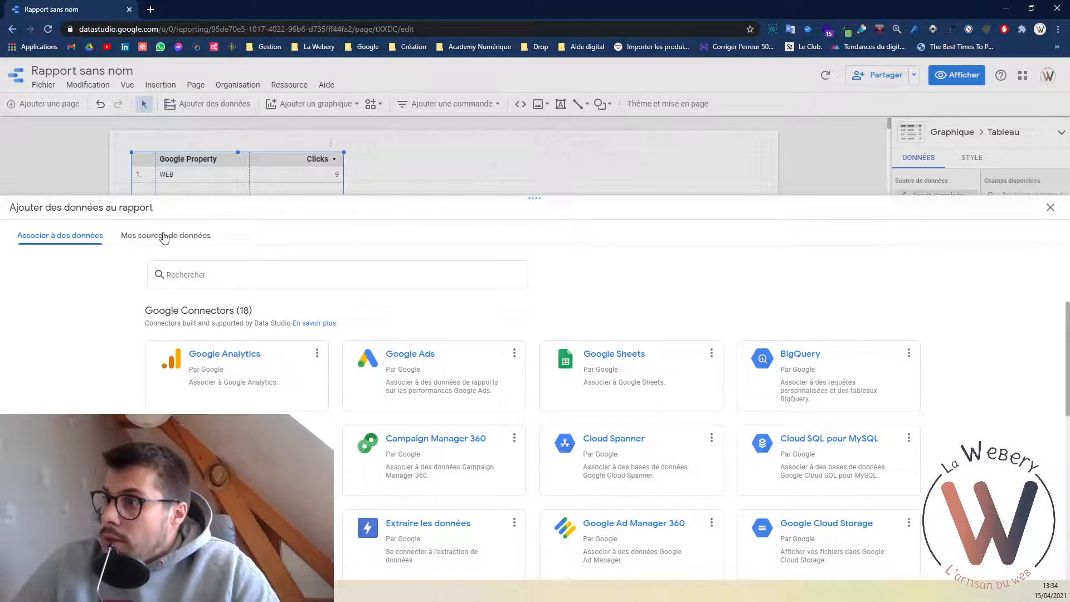
pyautogui.click(165, 235)
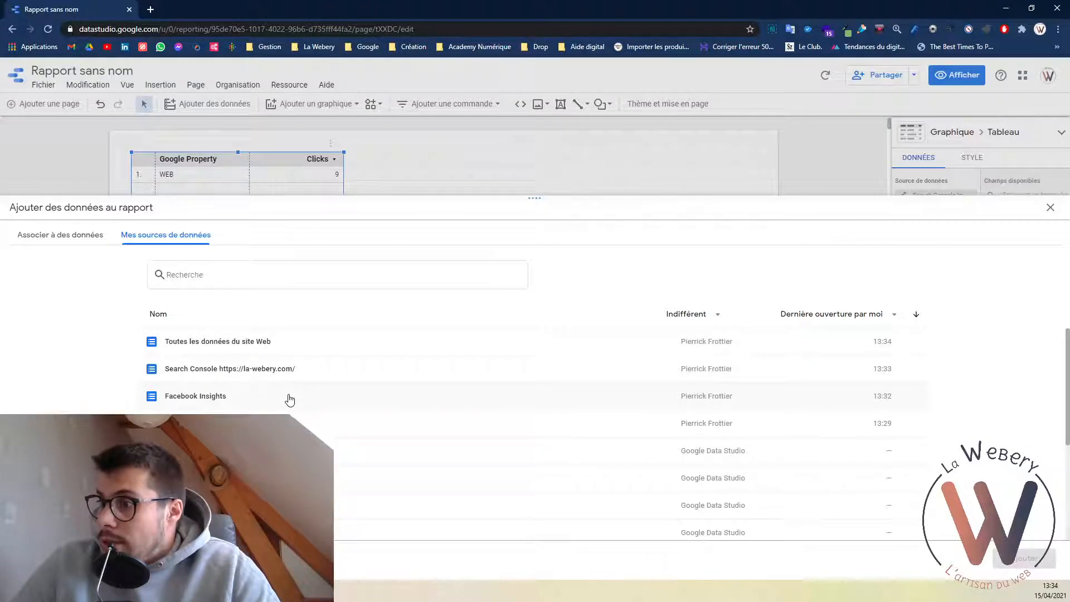
pyautogui.click(290, 398)
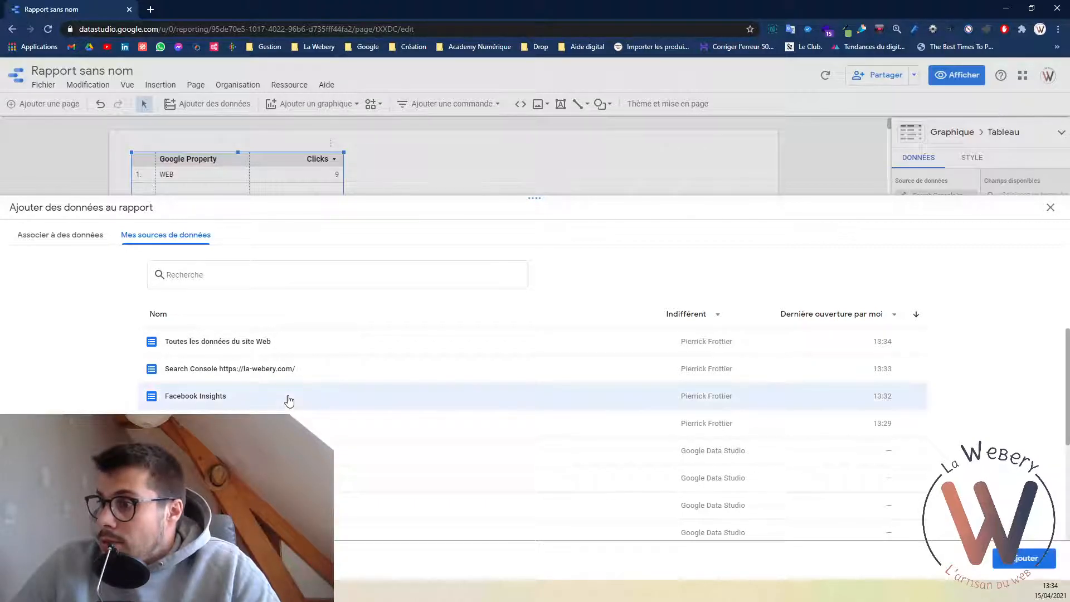
pyautogui.click(1036, 559)
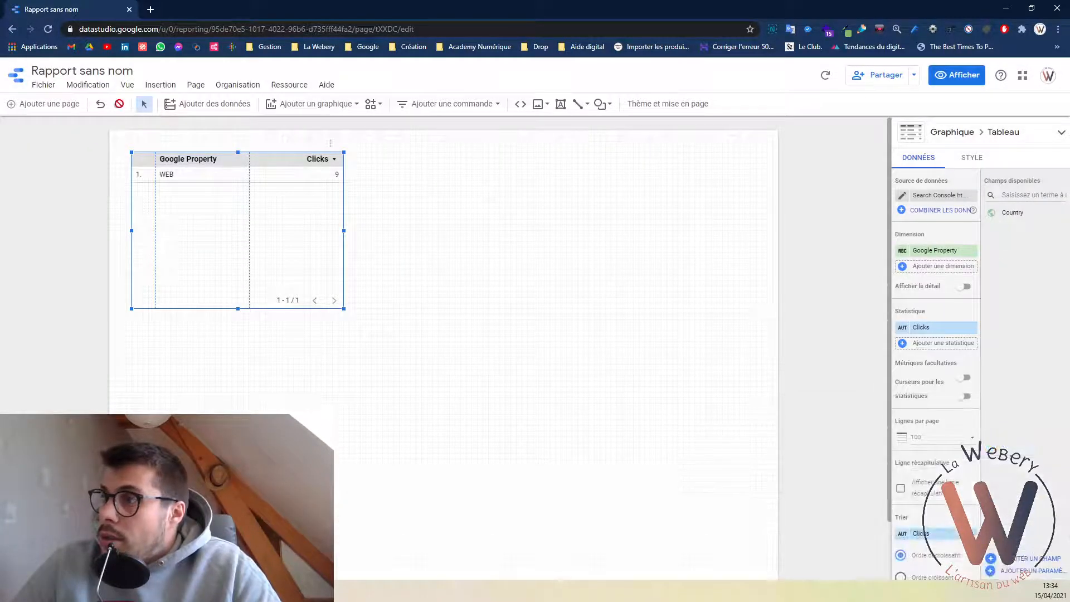
# Add the existing Google Ads data source to the report and delete the Google Property and Clicks table from the page.
pyautogui.click(189, 106)
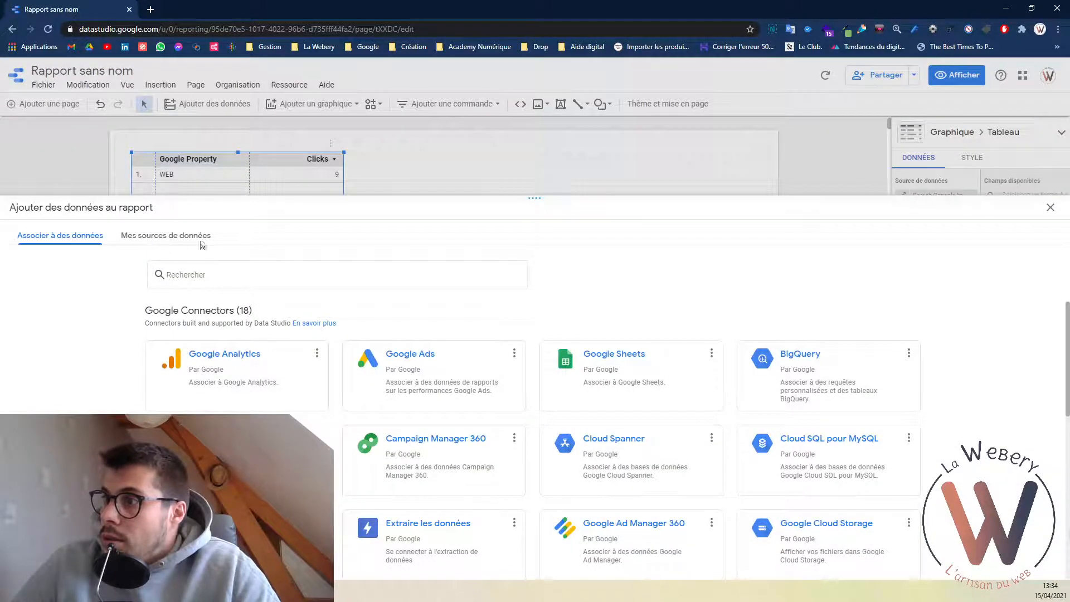
pyautogui.click(207, 236)
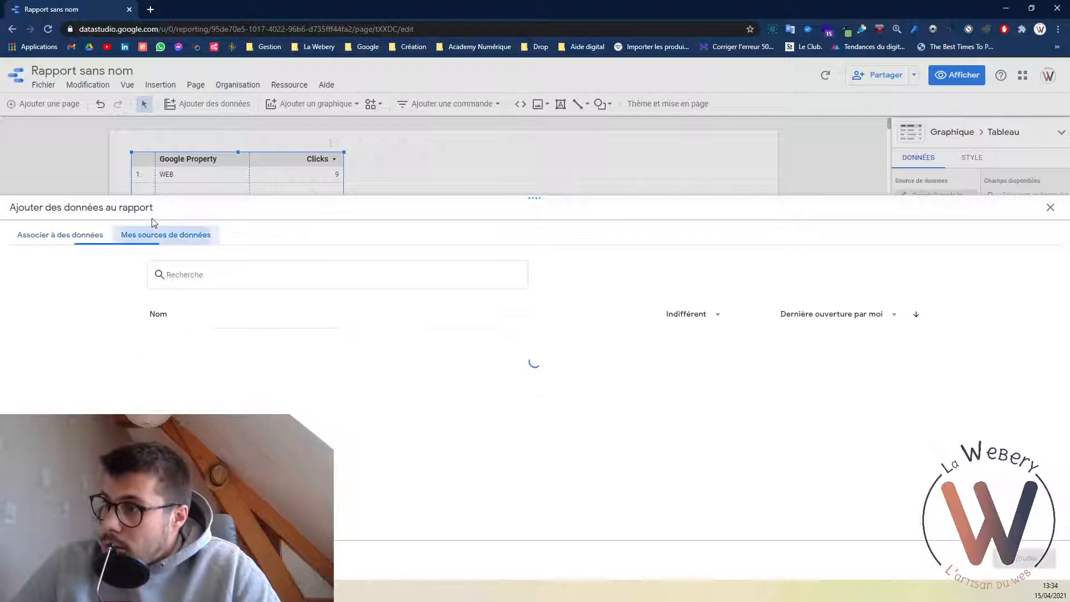
pyautogui.click(207, 424)
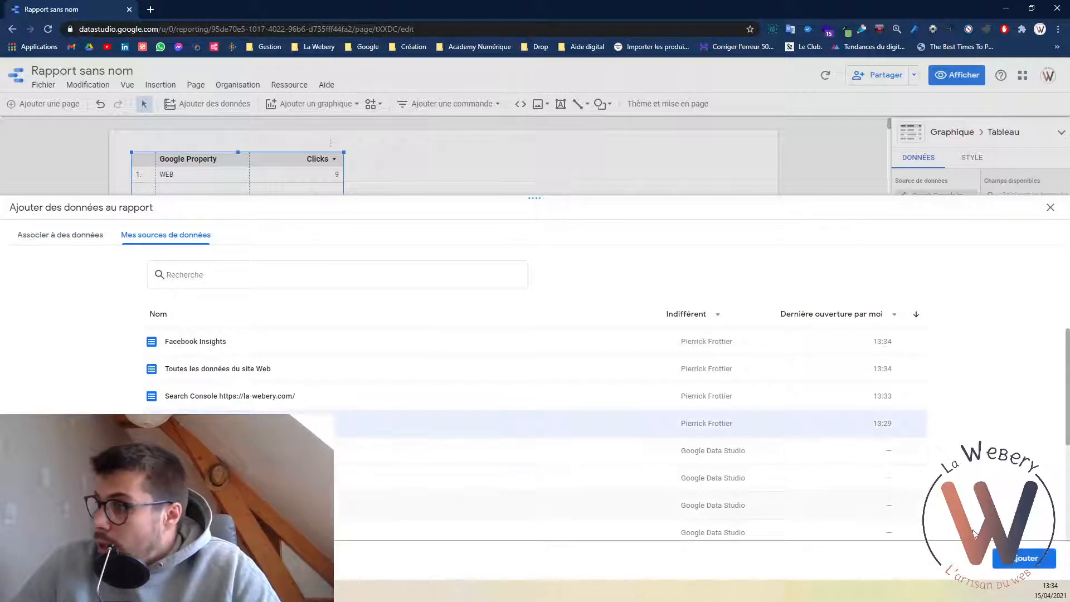
pyautogui.click(1026, 558)
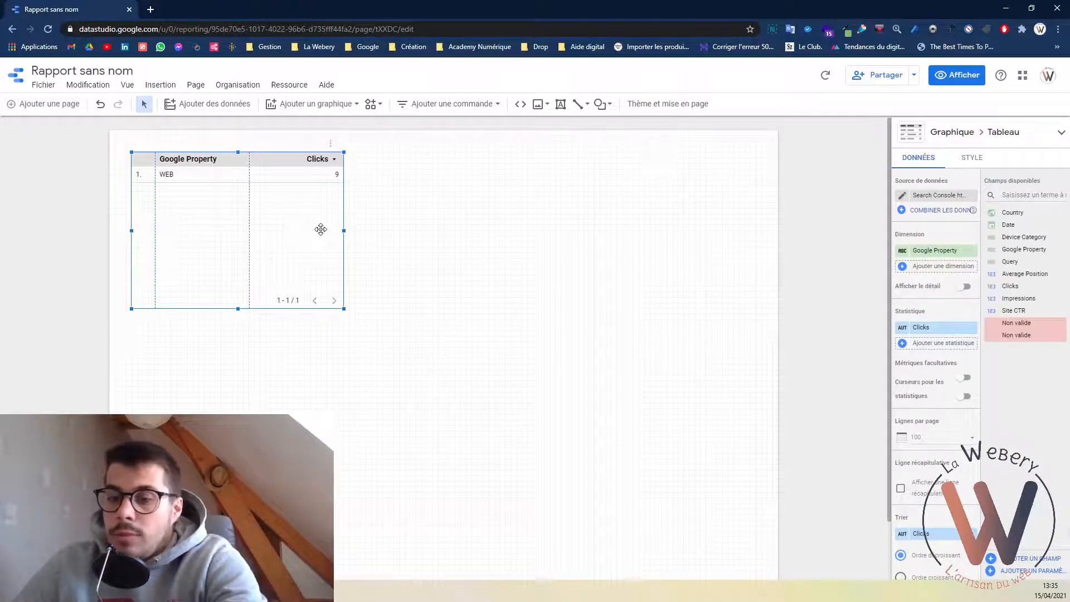
pyautogui.press('Delete')
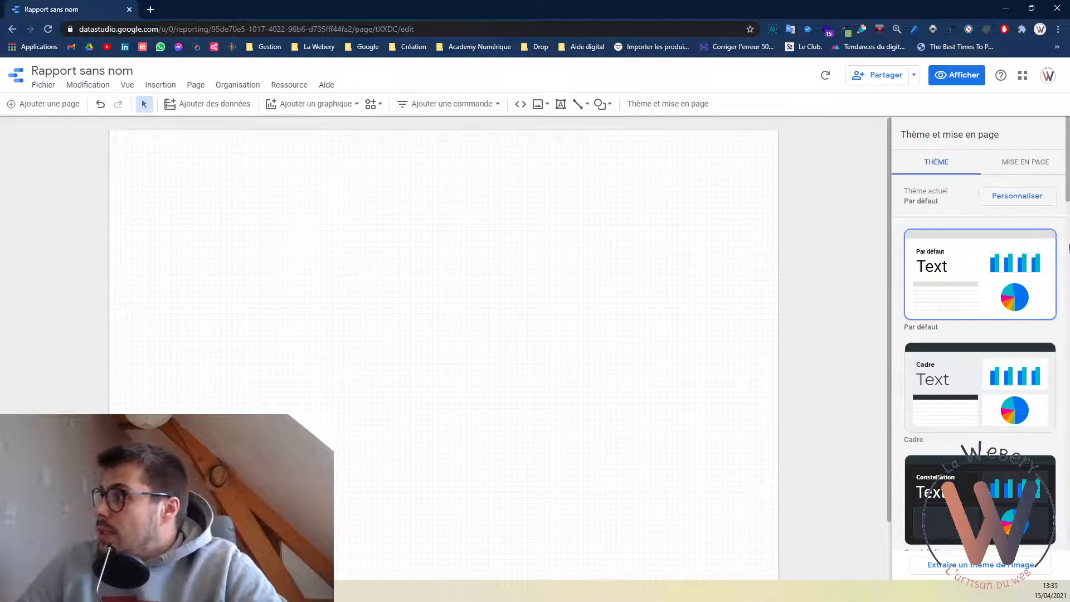
# Add a date range selector control at the upper-right corner of the report page.
pyautogui.scroll(-1, 461, 347)
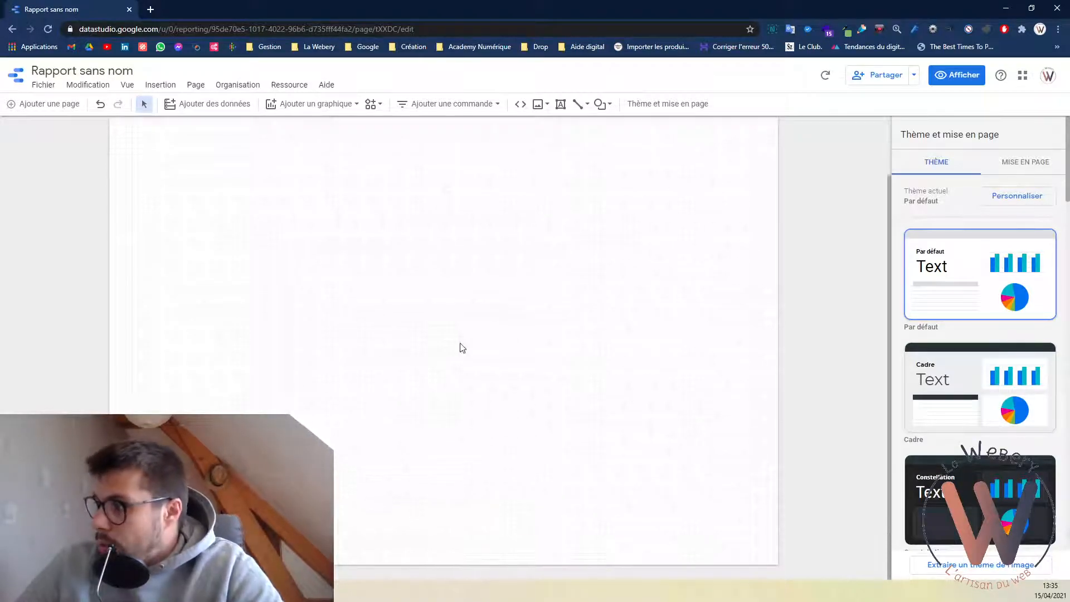
pyautogui.scroll(1, 461, 346)
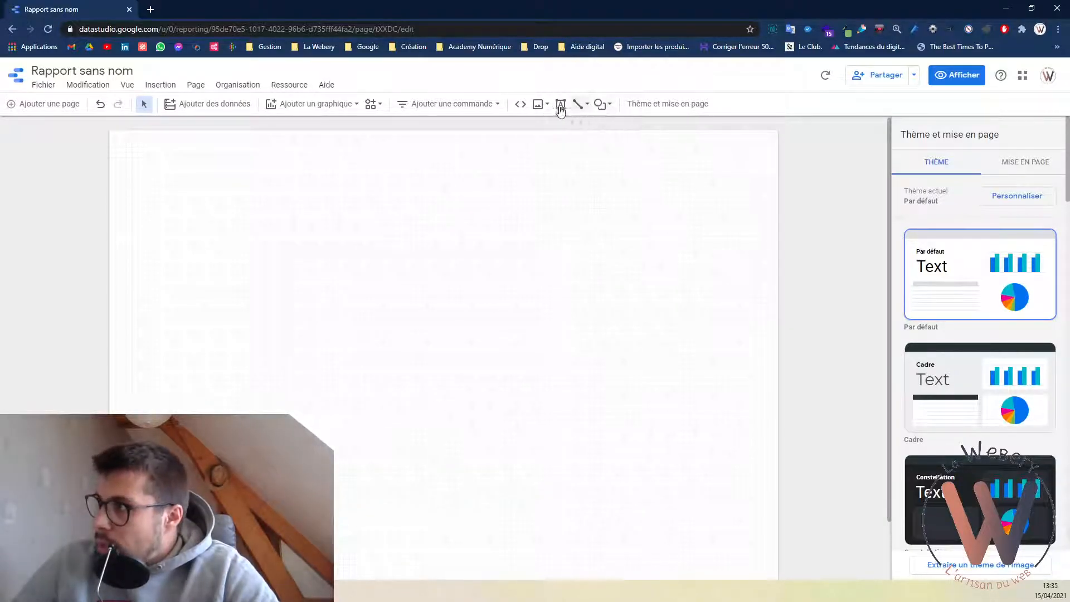
pyautogui.click(488, 107)
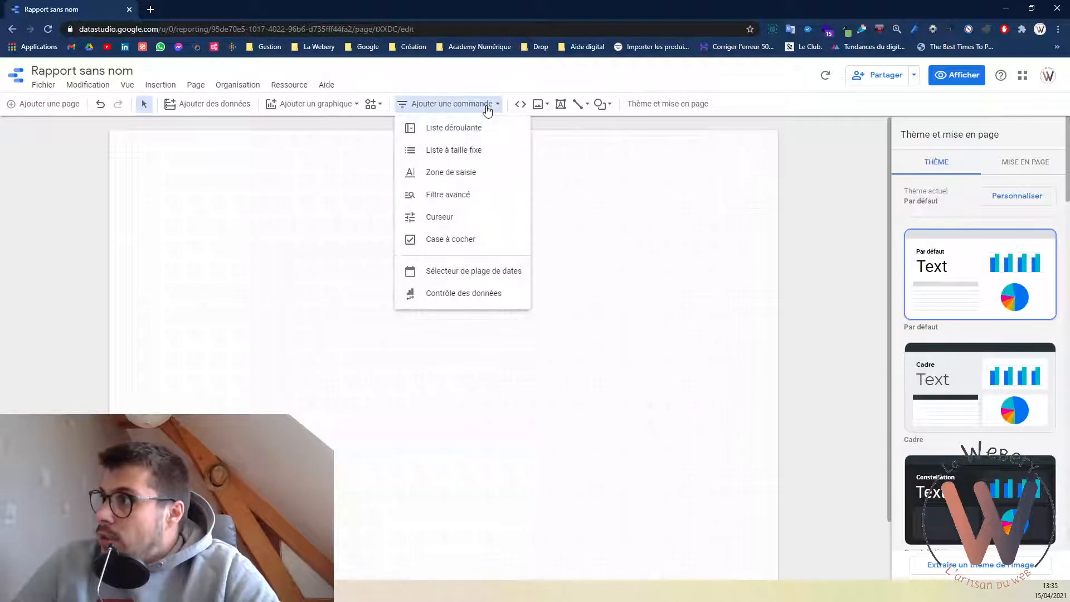
pyautogui.click(487, 107)
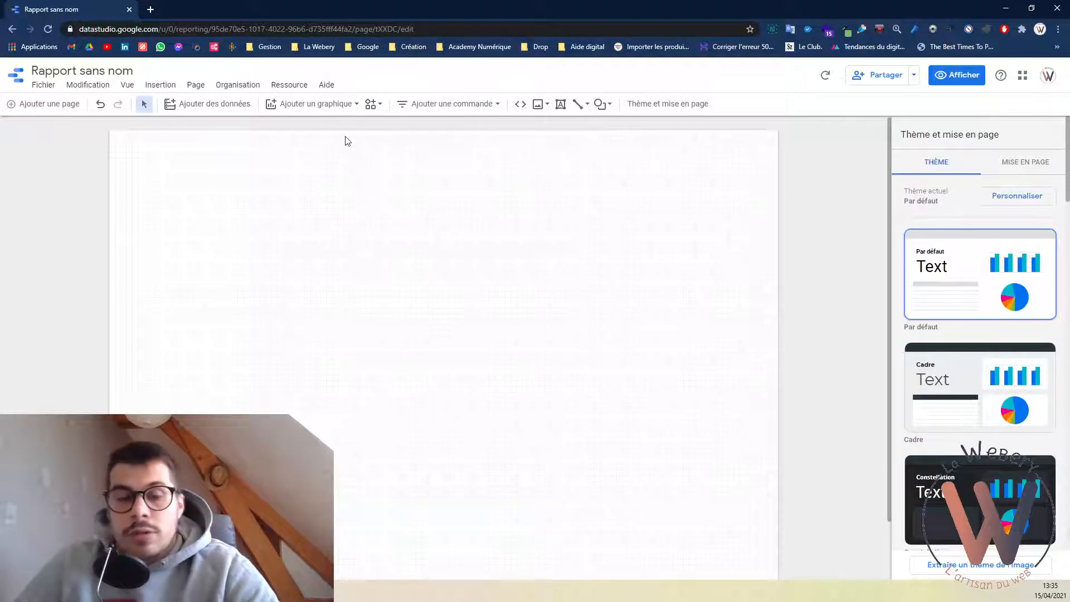
pyautogui.click(432, 109)
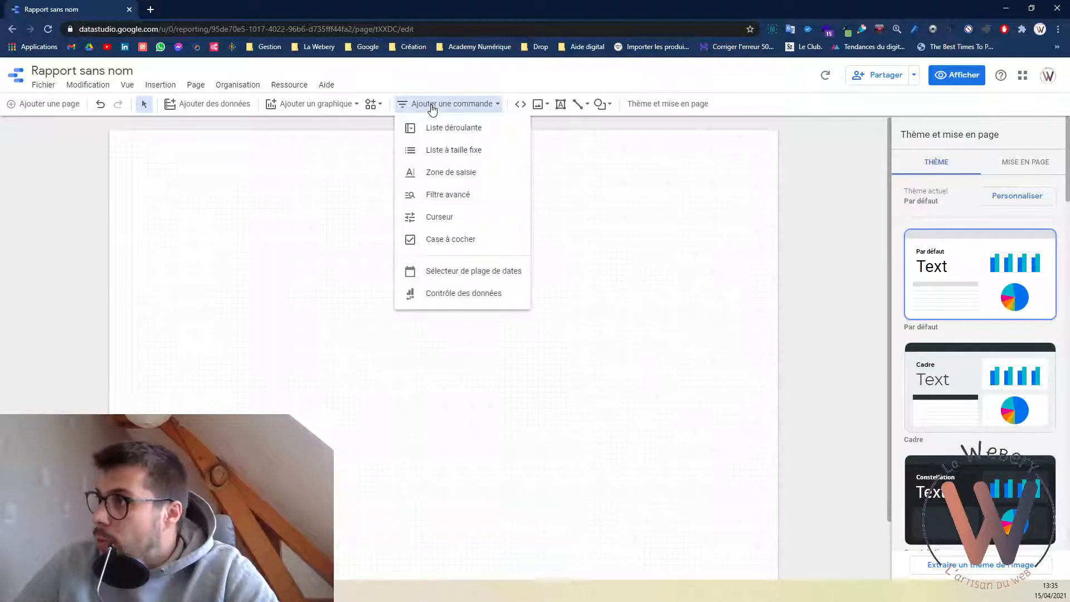
pyautogui.click(456, 272)
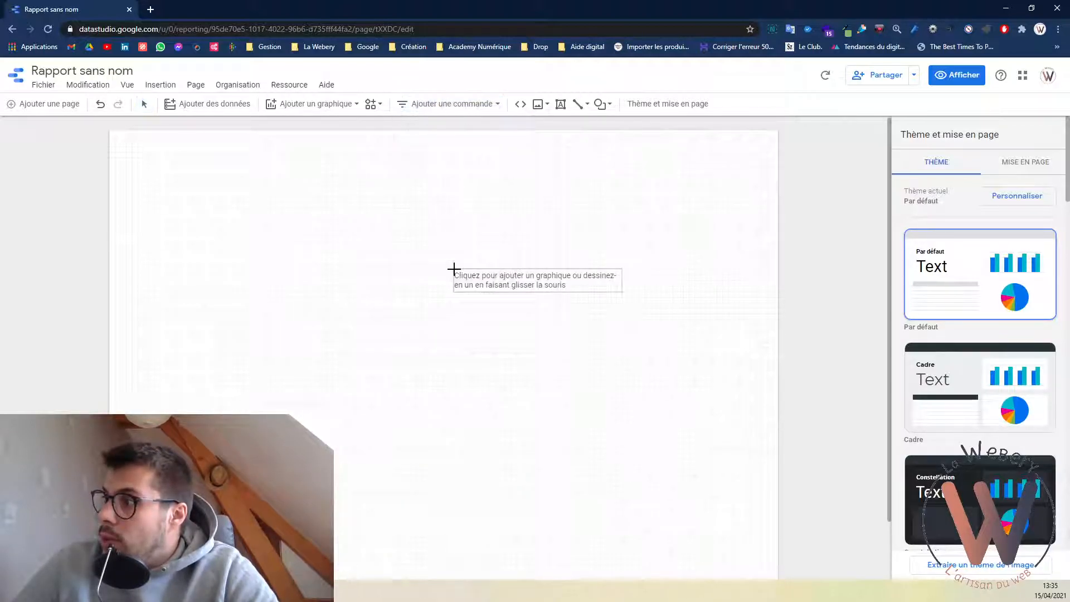
pyautogui.click(593, 147)
pyautogui.moveTo(631, 163); pyautogui.dragTo(628, 164)
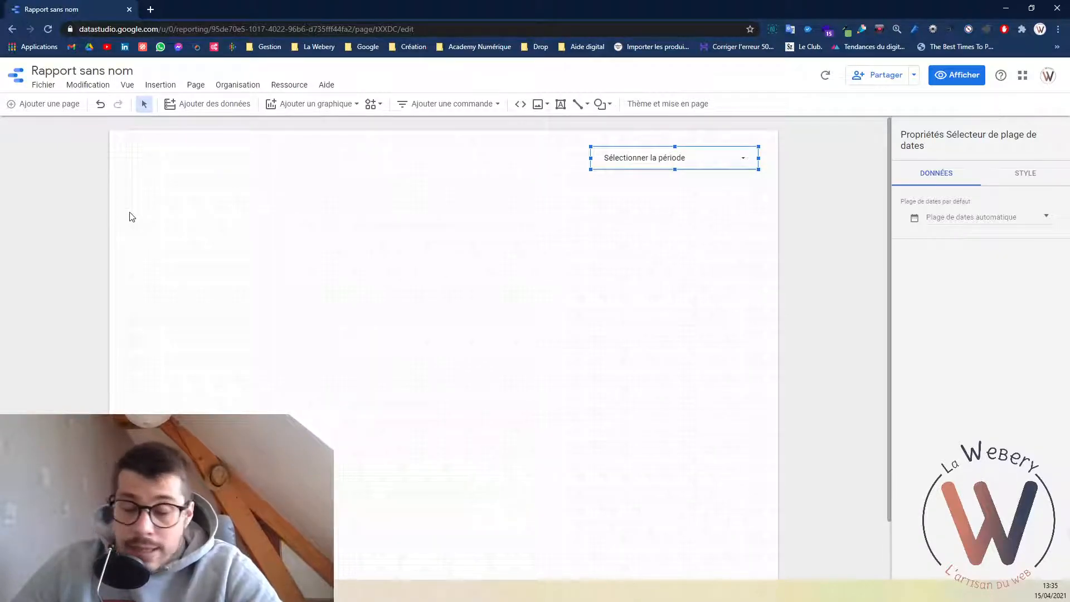
# Add a scorecard chart showing a total near the upper-left corner of the page.
pyautogui.click(316, 105)
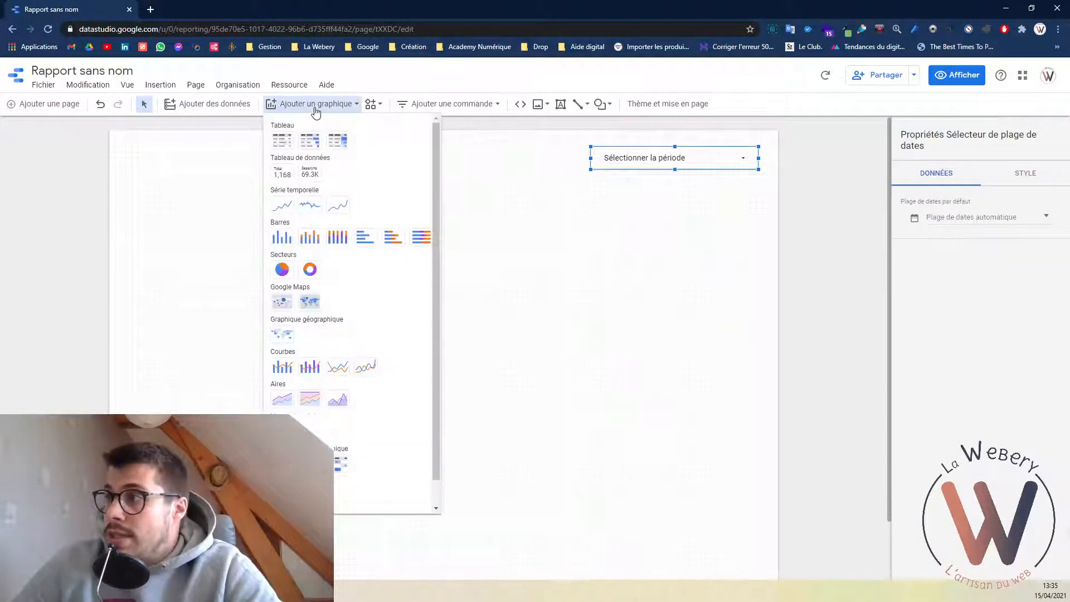
pyautogui.scroll(-3, 368, 279)
pyautogui.scroll(3, 351, 399)
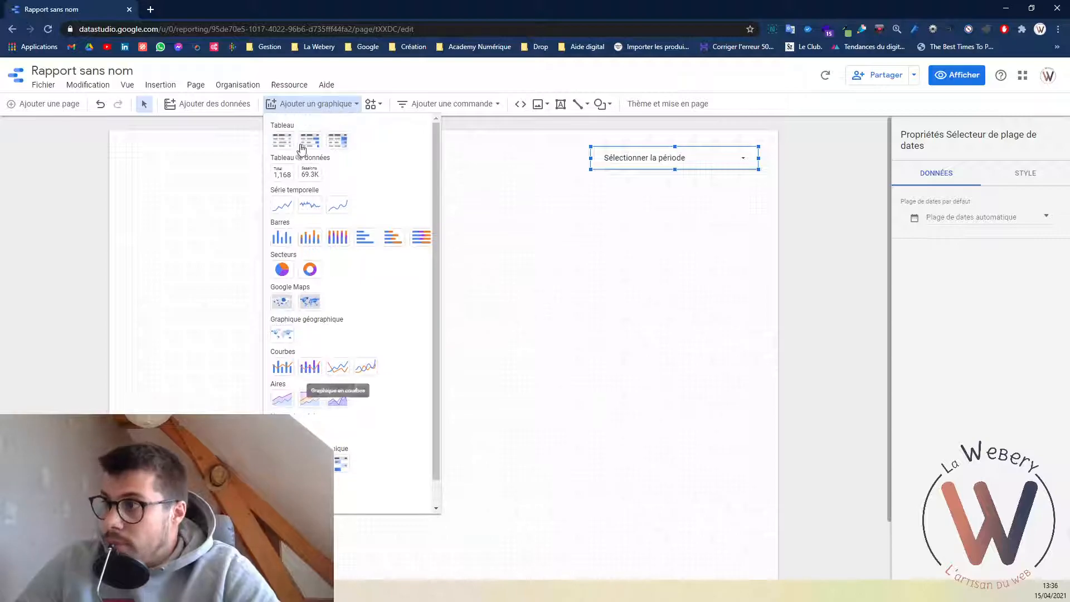
pyautogui.click(282, 171)
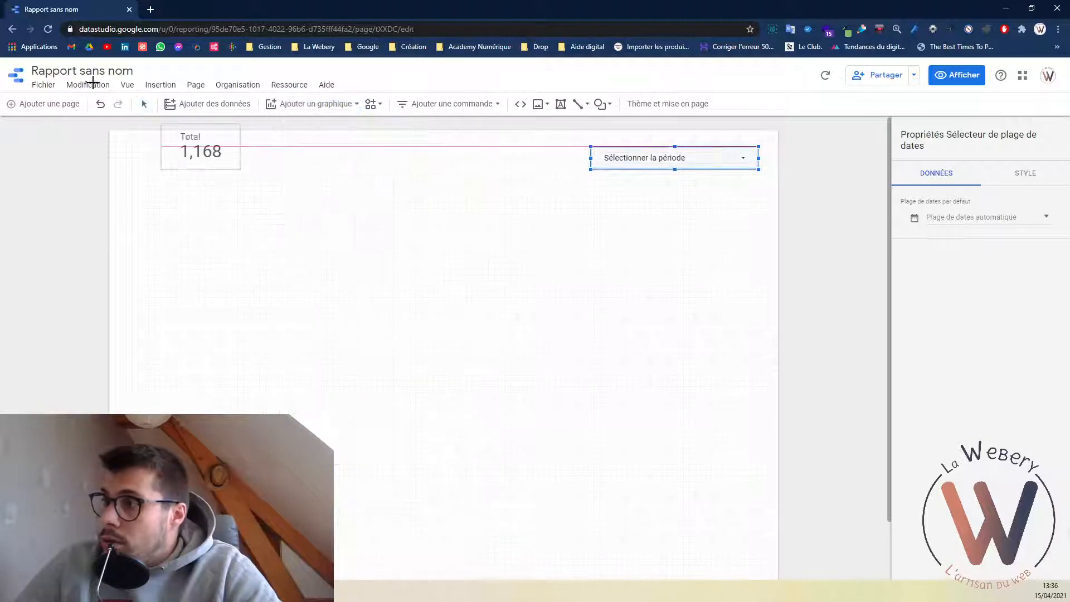
pyautogui.click(177, 181)
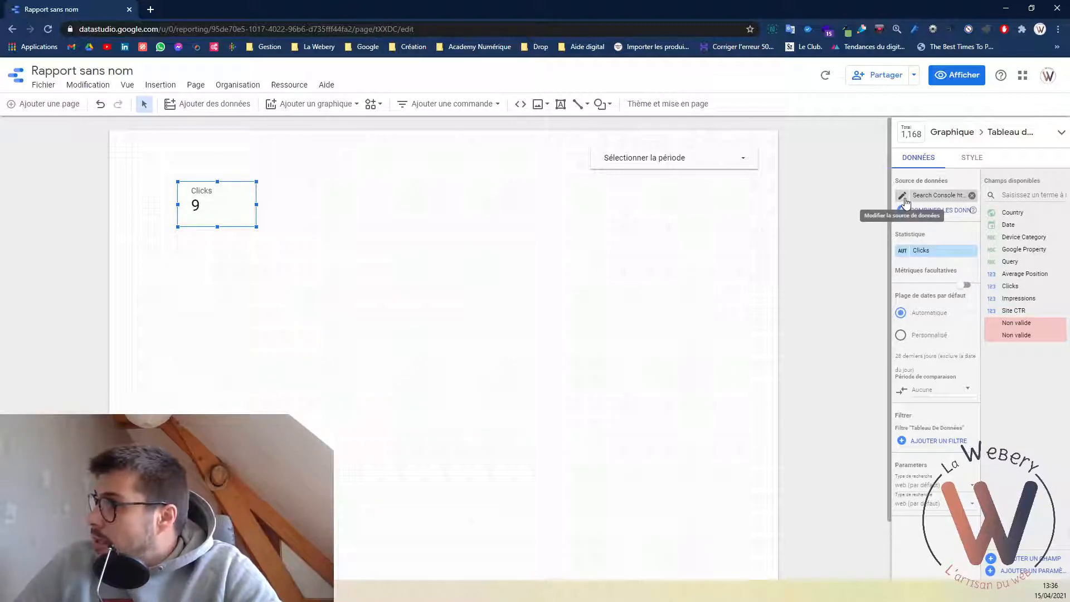
# Replace the scorecard's Search Console source with the Google Analytics source "Toutes les données du site Web".
pyautogui.click(905, 194)
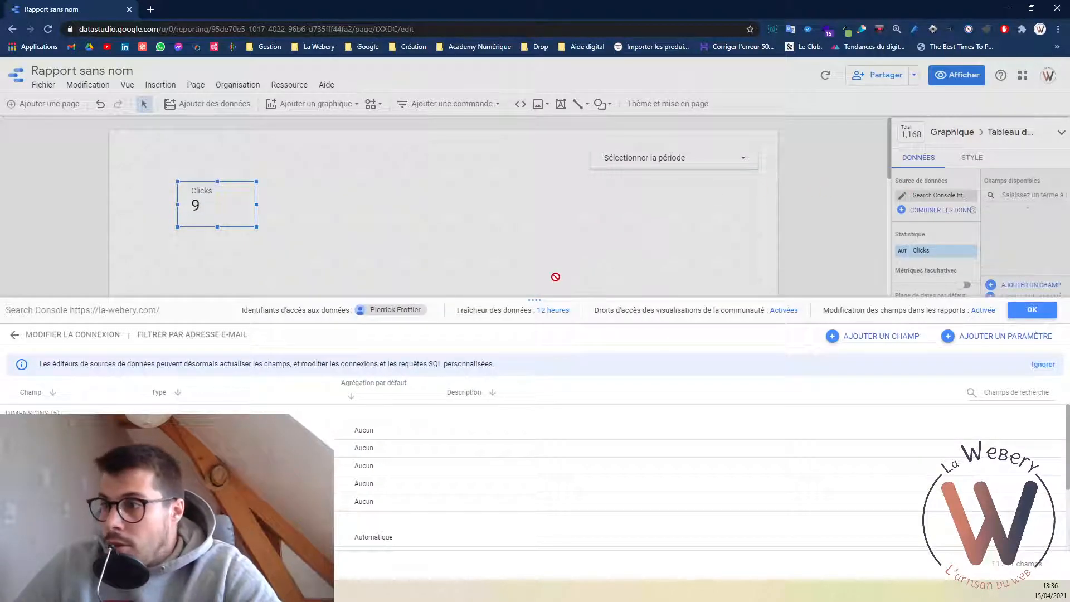
pyautogui.click(1031, 309)
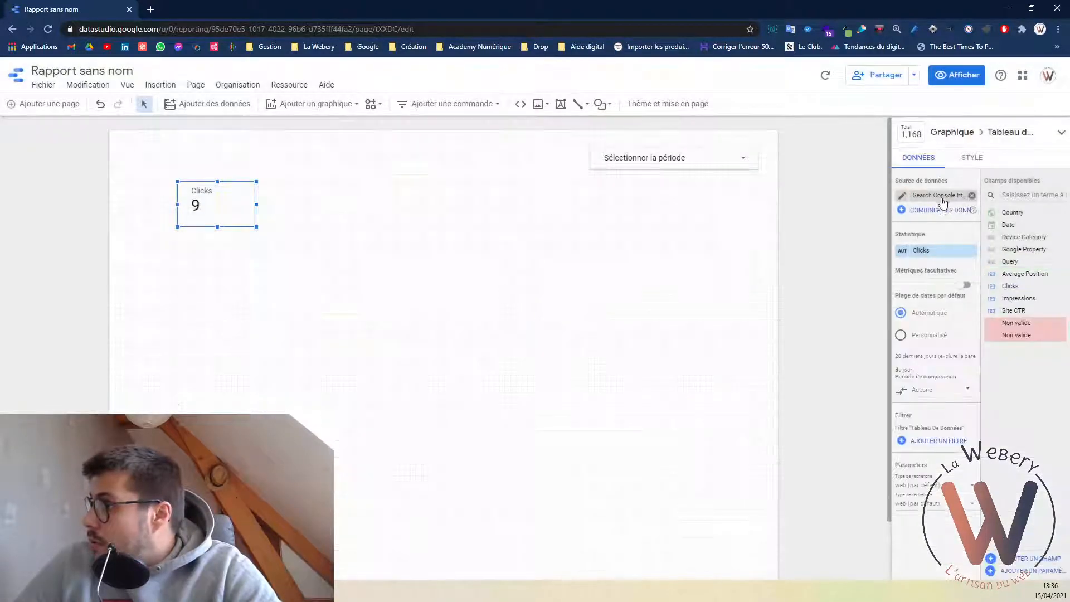
pyautogui.click(971, 196)
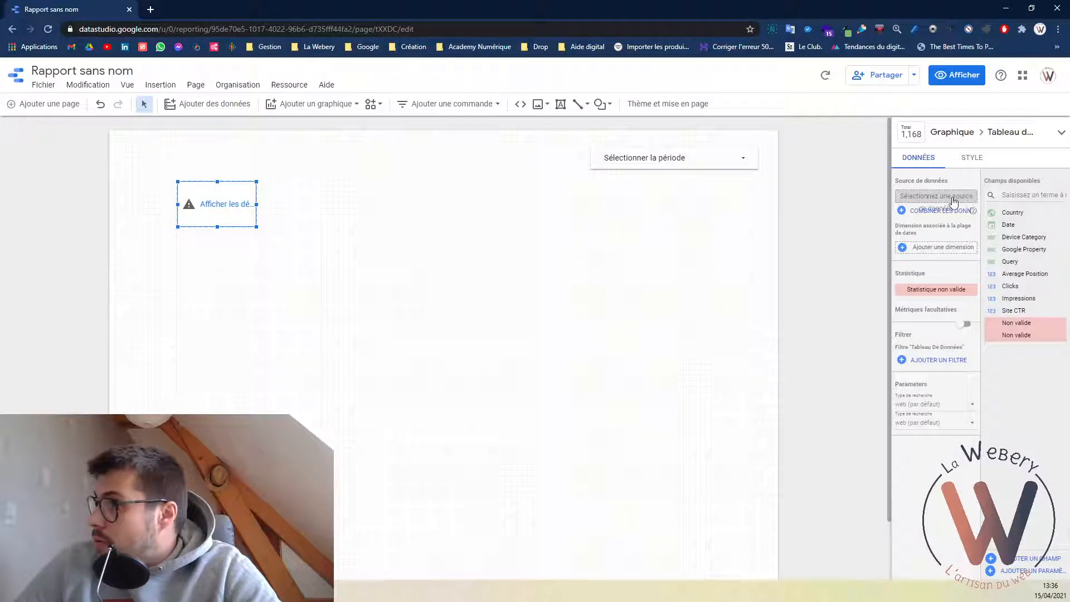
pyautogui.click(953, 200)
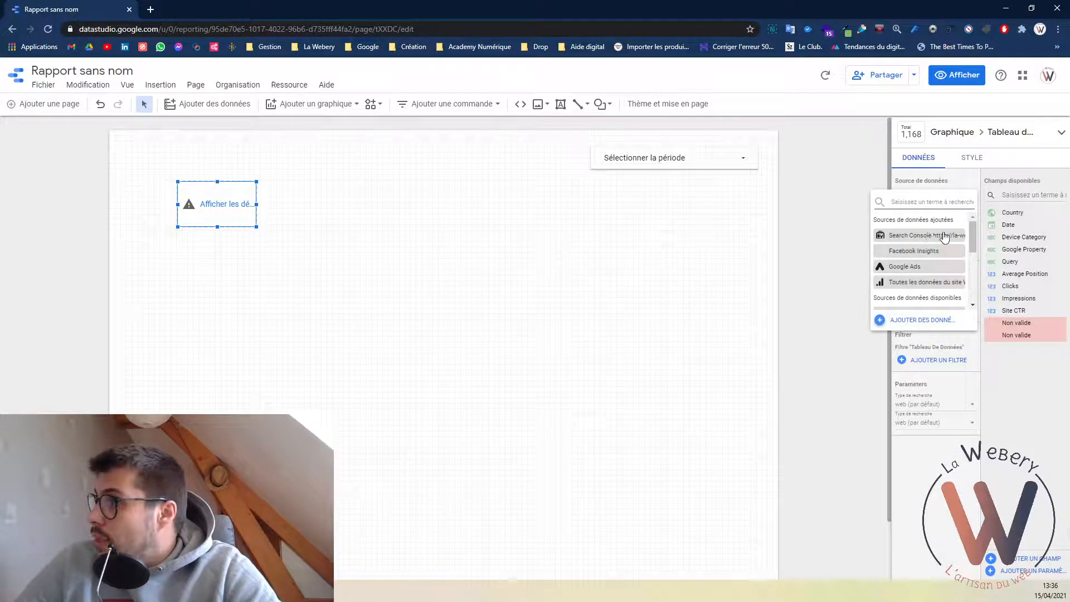
pyautogui.click(952, 283)
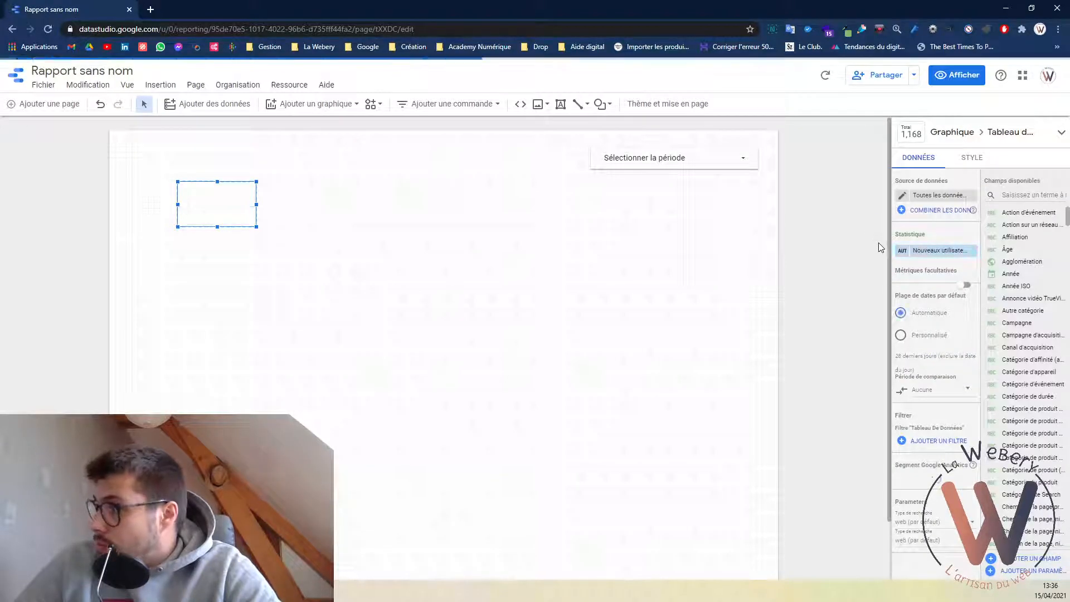
# Search the scorecard's available metrics for "utilisateur" and look through the matching fields.
pyautogui.click(926, 250)
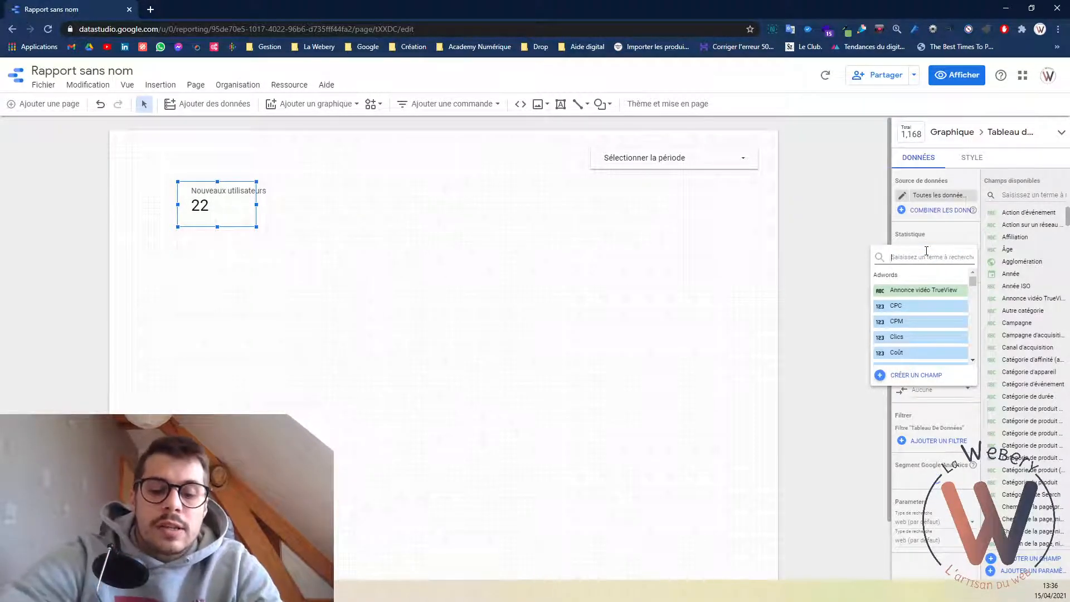
pyautogui.write('ut')
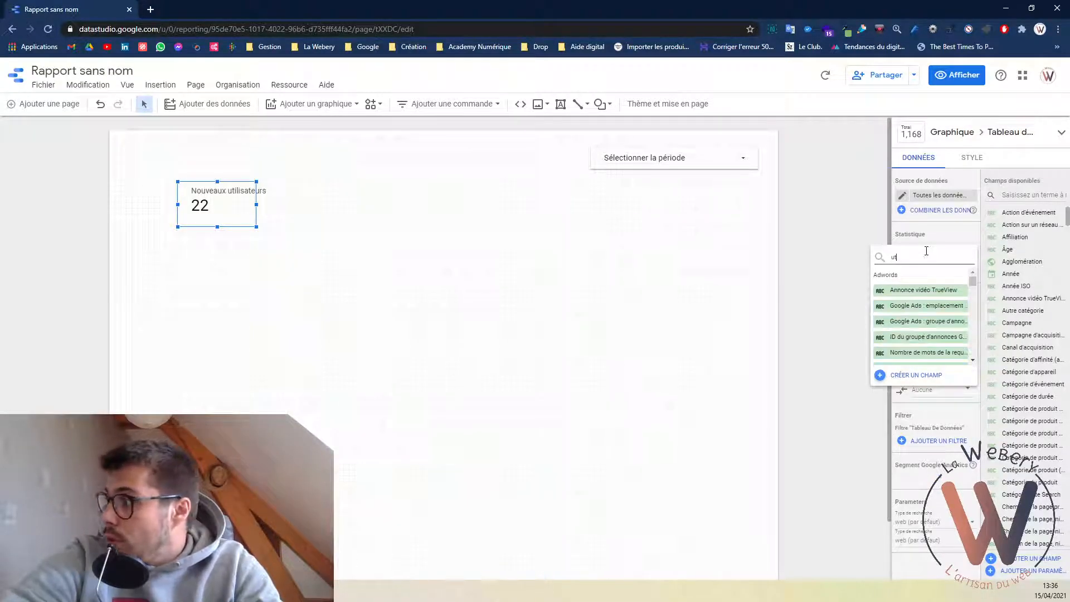
pyautogui.write('il')
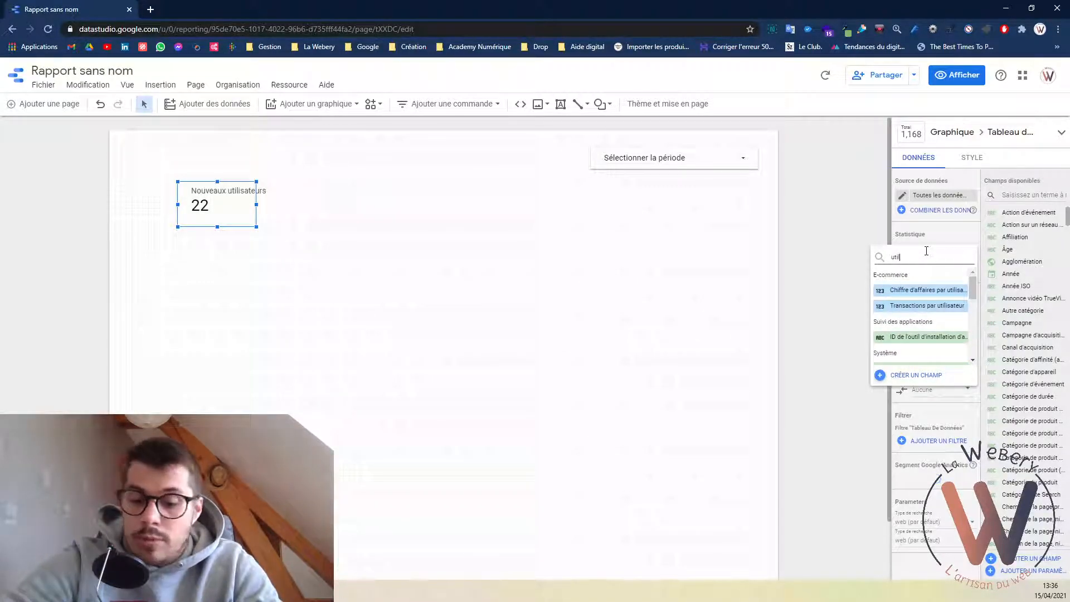
pyautogui.write('isateur')
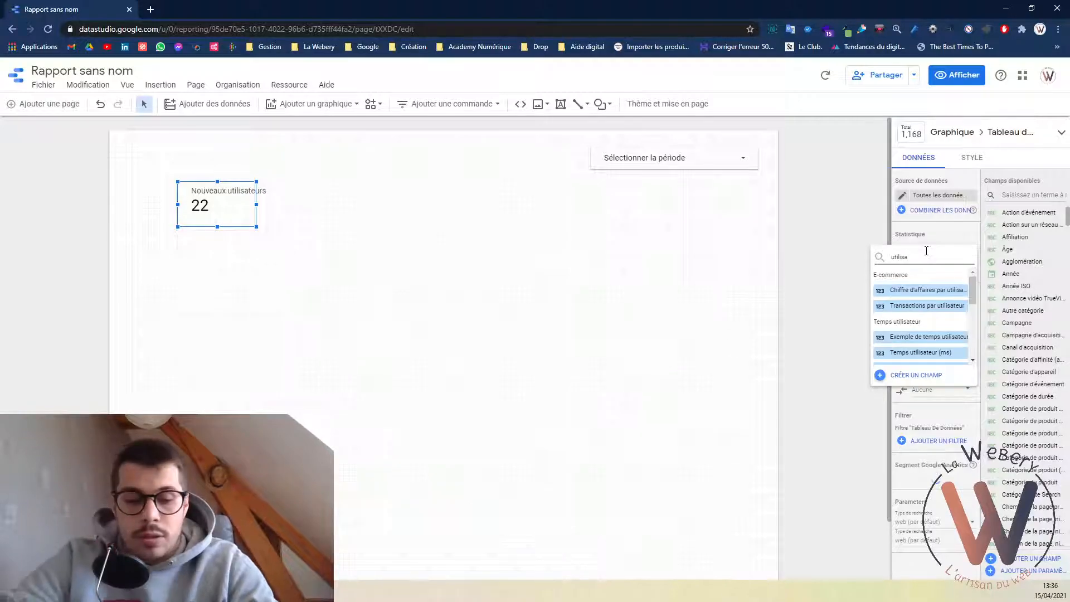
pyautogui.moveTo(969, 283); pyautogui.dragTo(970, 333)
pyautogui.scroll(1, 955, 301)
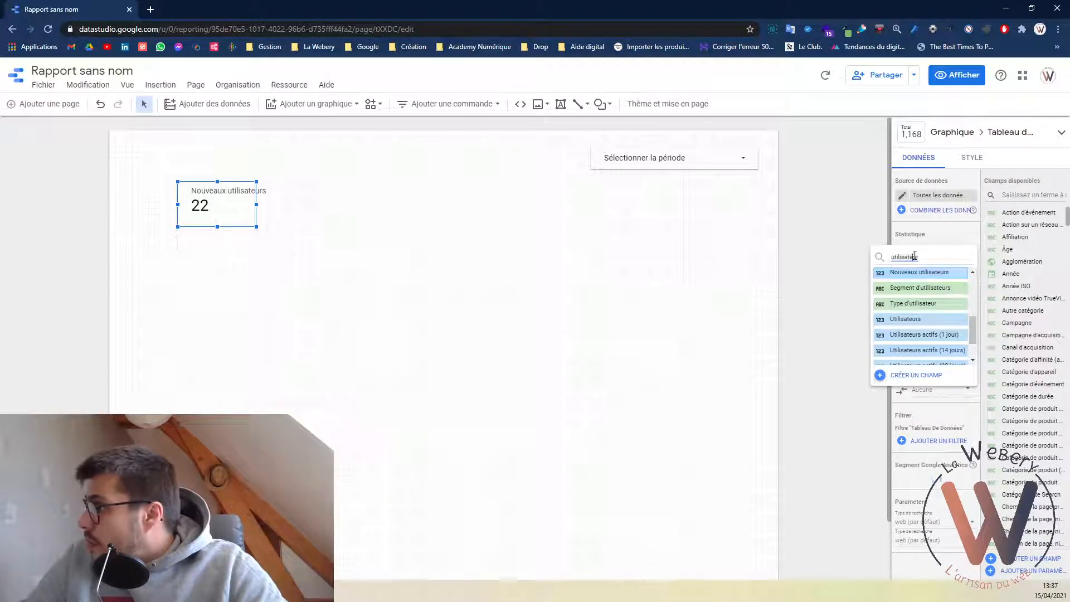
# Try to find a total count metric for the scorecard by searching for "nombre" and "nombre to".
pyautogui.click(915, 257)
pyautogui.click(808, 294)
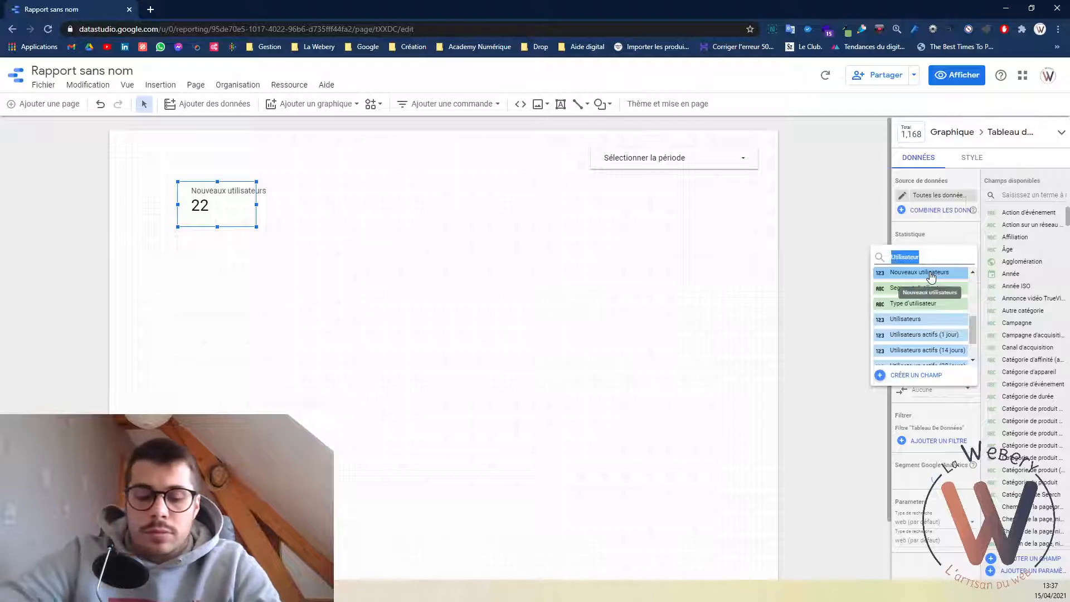
pyautogui.write('nom')
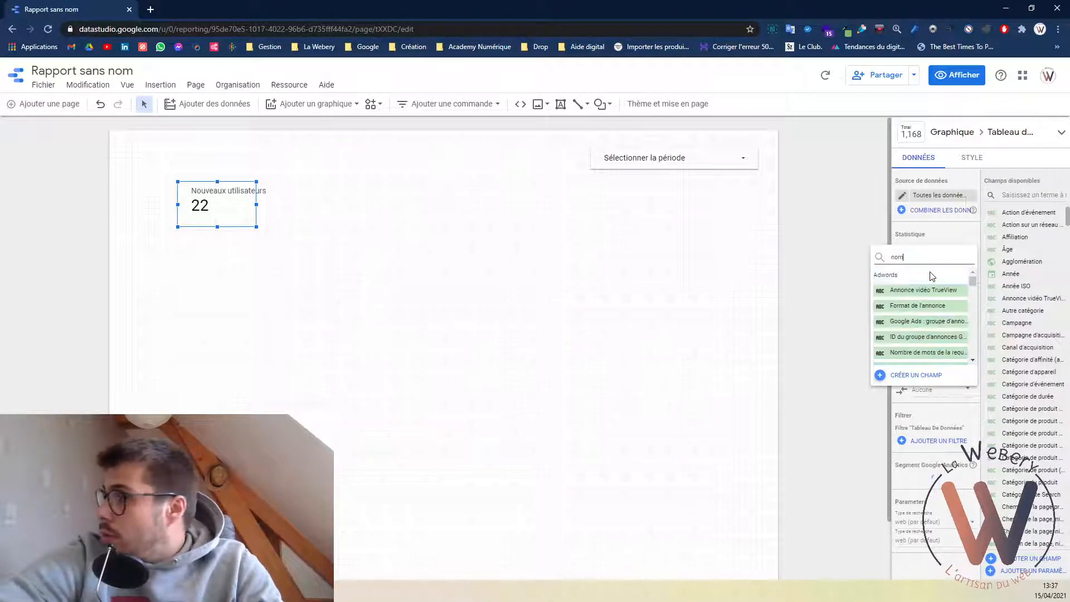
pyautogui.write('bre')
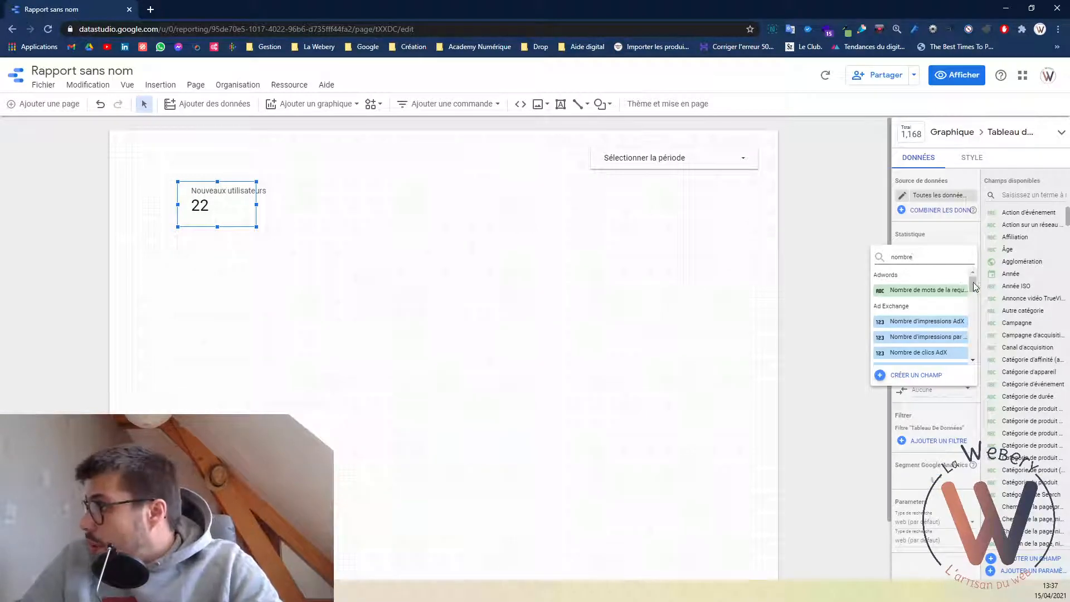
pyautogui.moveTo(975, 288); pyautogui.dragTo(975, 335)
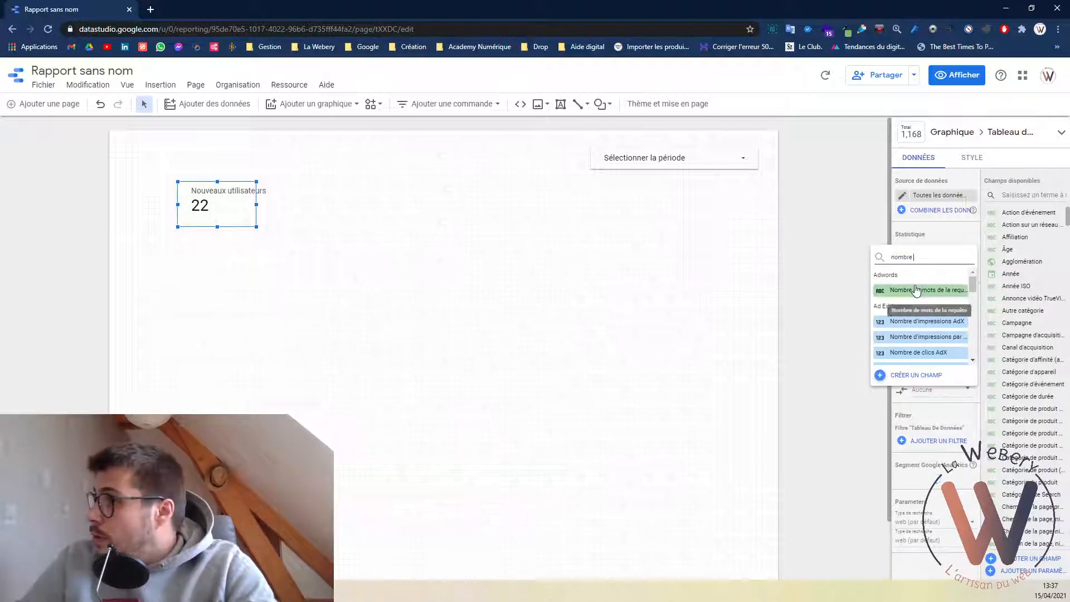
pyautogui.write('o')
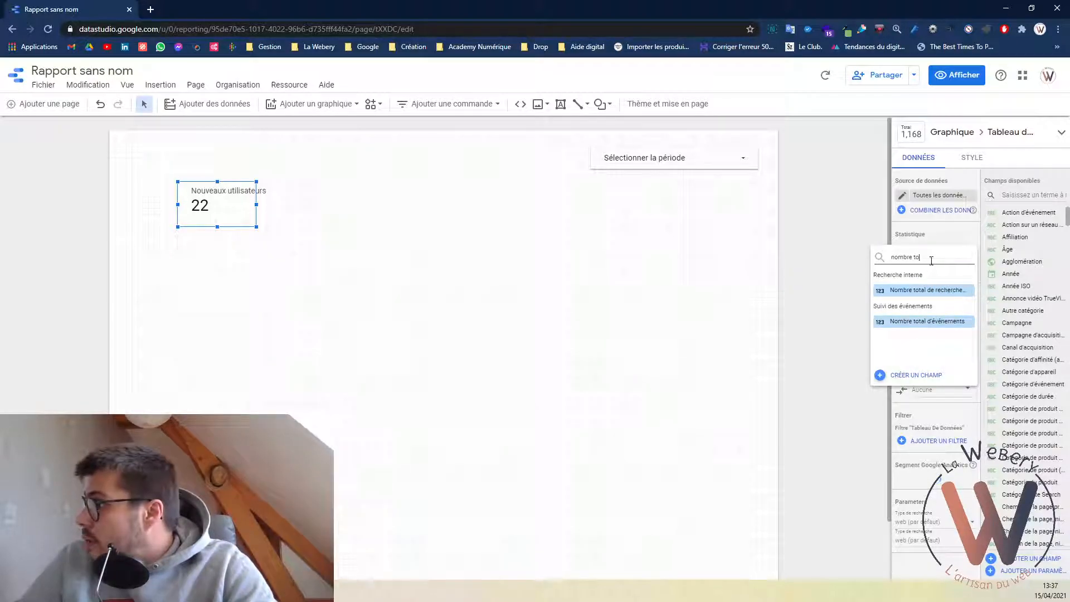
# Set the scorecard's metric to Utilisateurs, found by searching "utilisateur", and move the scorecard closer to the page's upper-left corner.
pyautogui.write('ut')
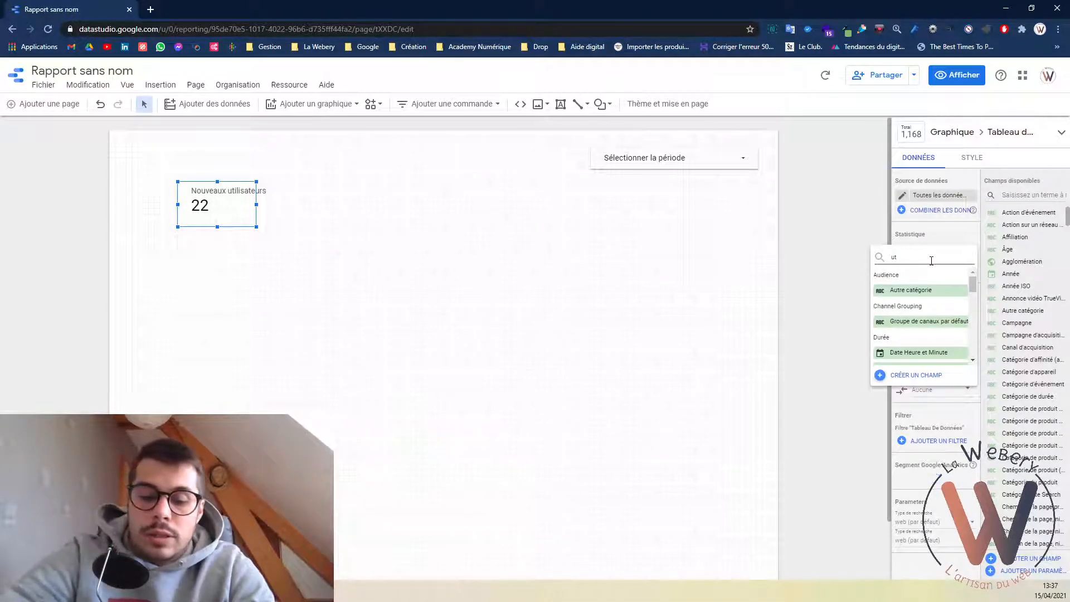
pyautogui.write('il')
pyautogui.write('i')
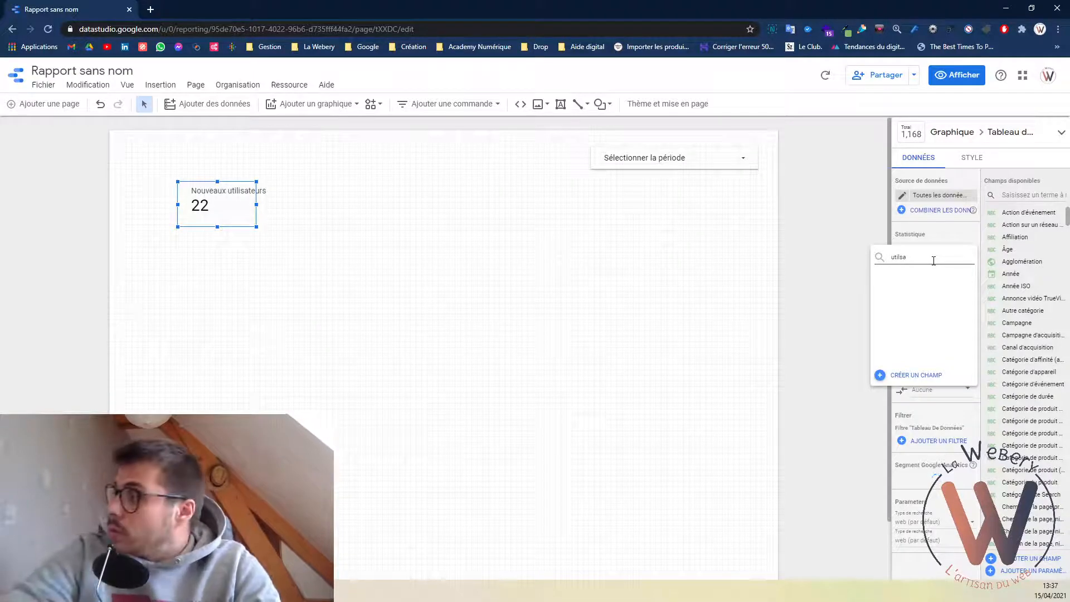
pyautogui.press('BackSpace')
pyautogui.press('BackSpace')
pyautogui.write('ut')
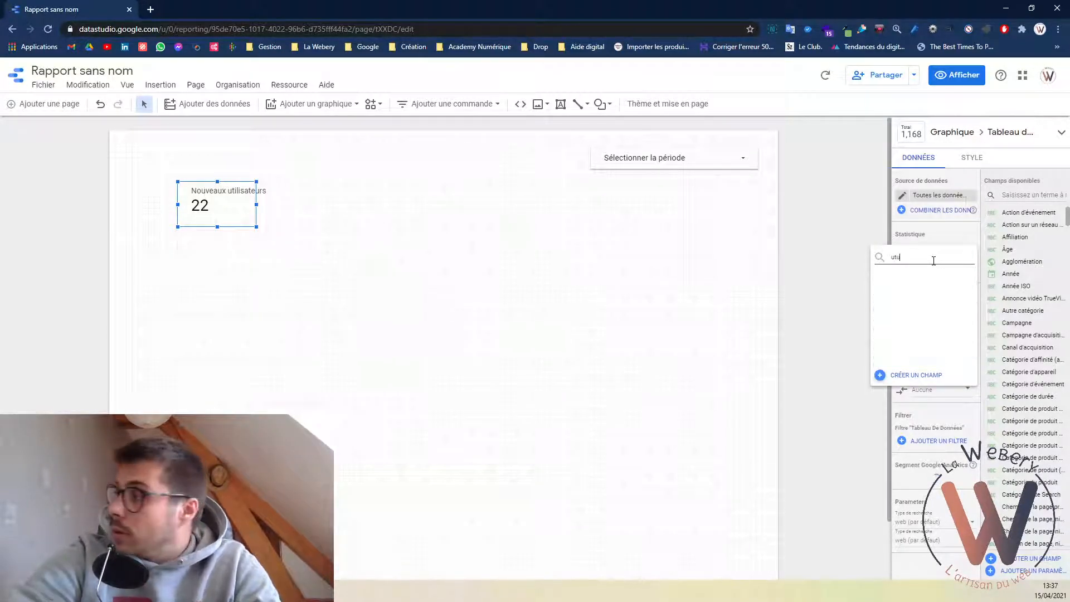
pyautogui.write('ilisateur')
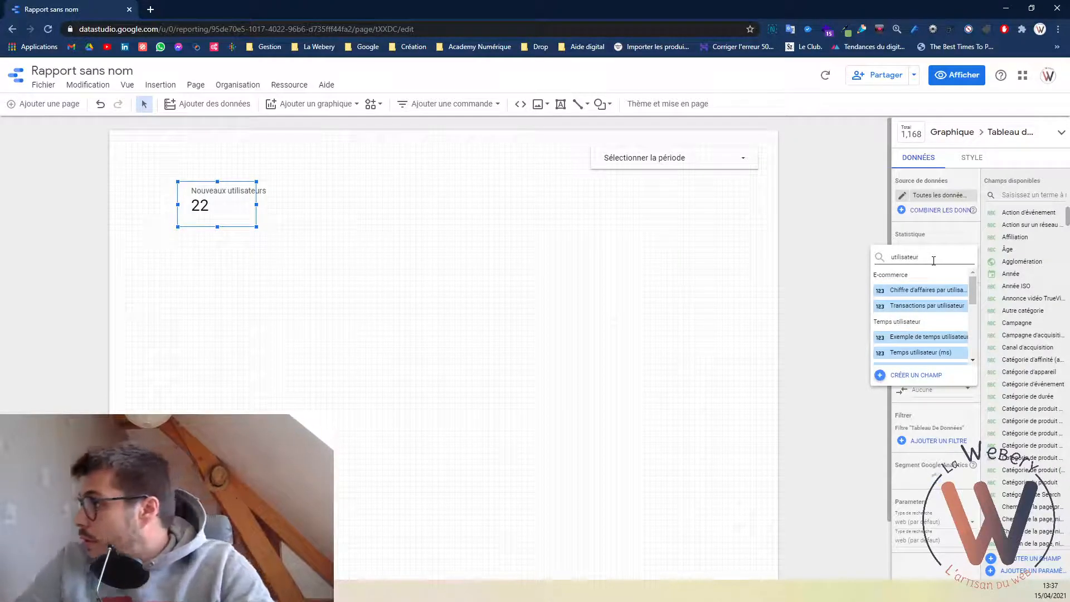
pyautogui.scroll(-1, 972, 303)
pyautogui.moveTo(973, 303); pyautogui.dragTo(970, 320)
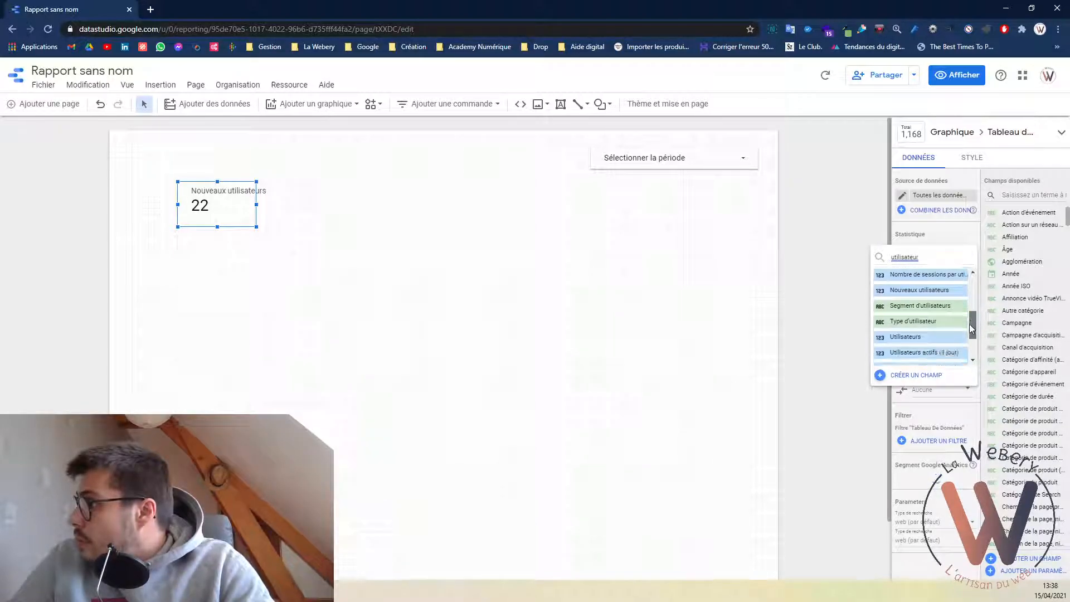
pyautogui.click(943, 336)
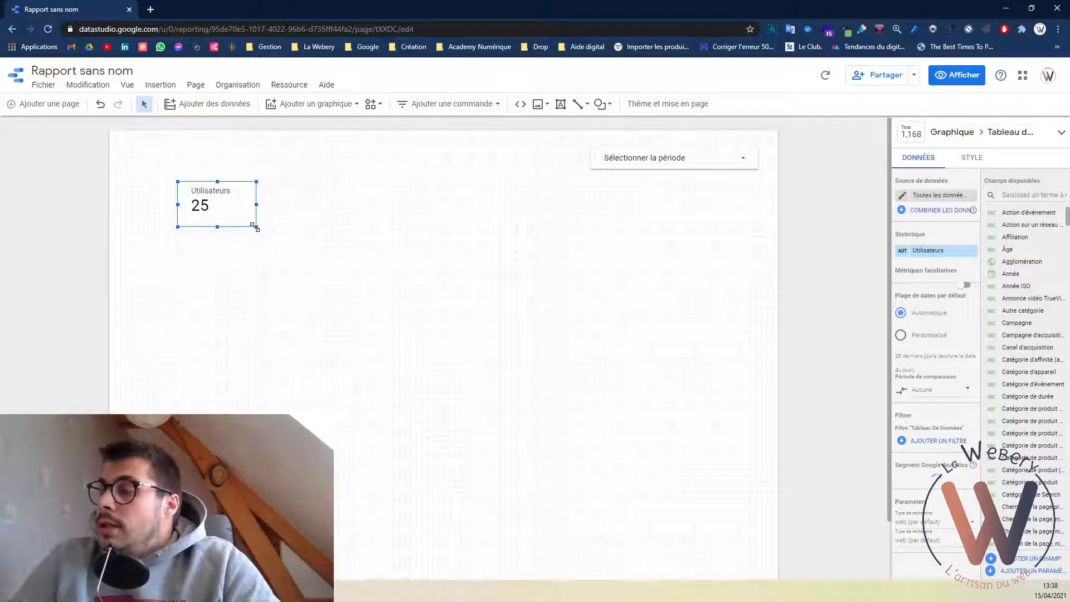
pyautogui.moveTo(212, 208); pyautogui.dragTo(168, 201)
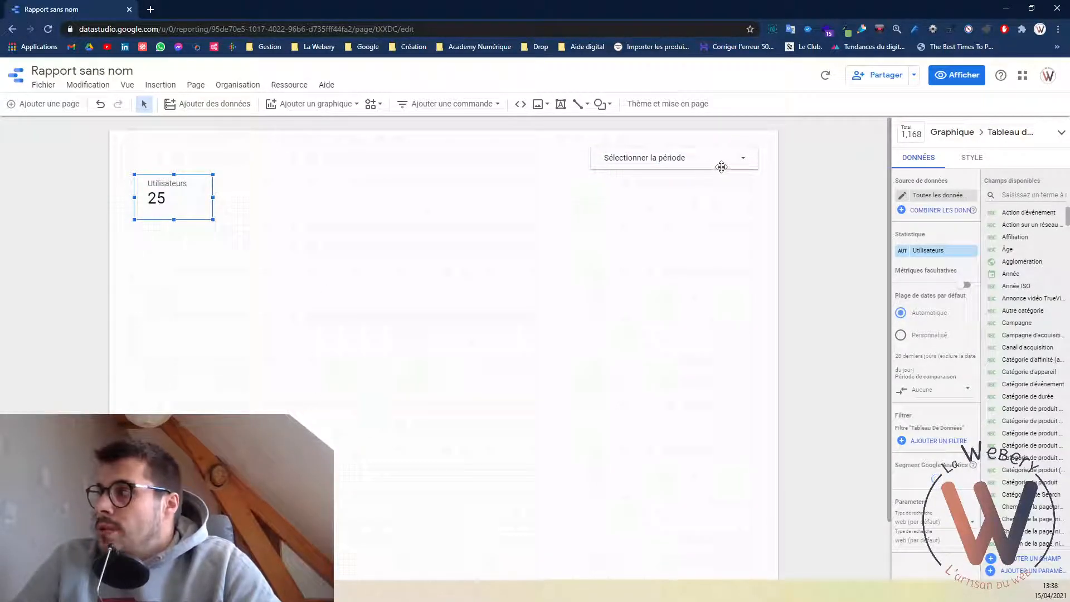
# Preview the report in view mode and filter its date range to 1–30 April 2021.
pyautogui.click(950, 78)
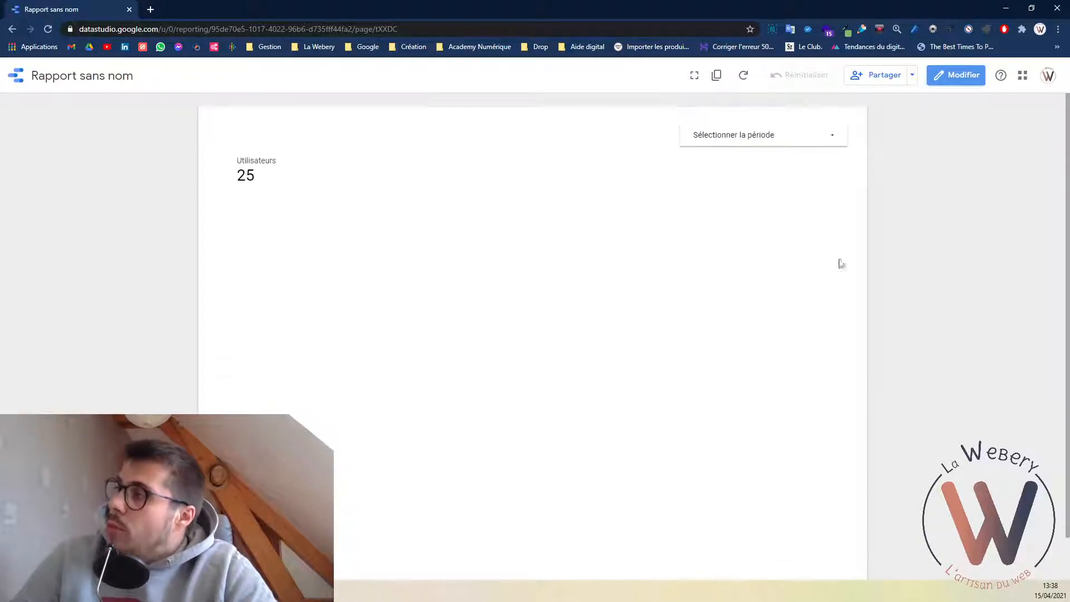
pyautogui.click(788, 138)
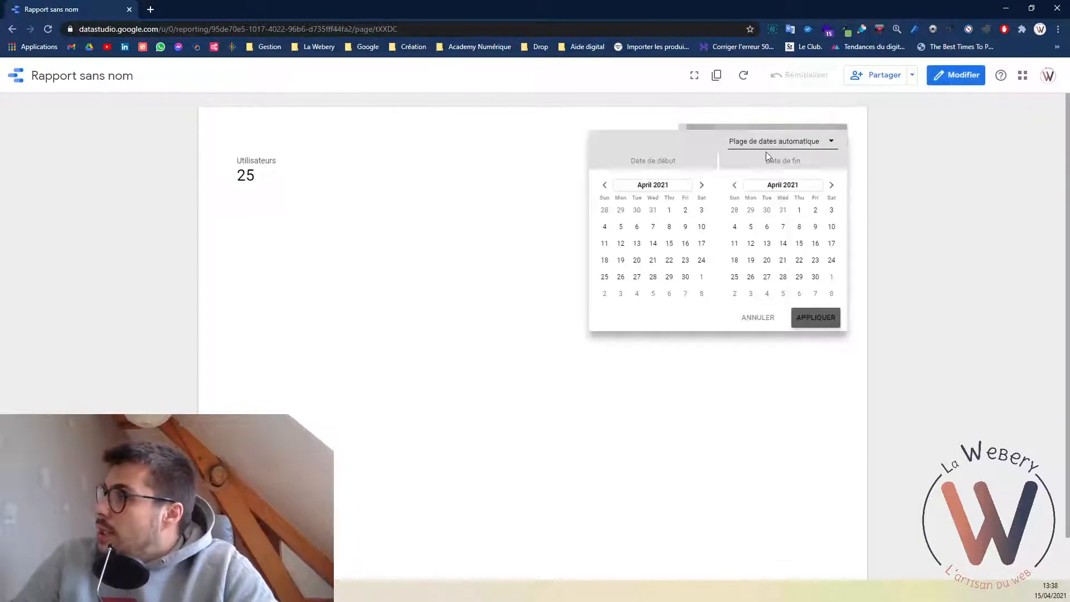
pyautogui.click(669, 211)
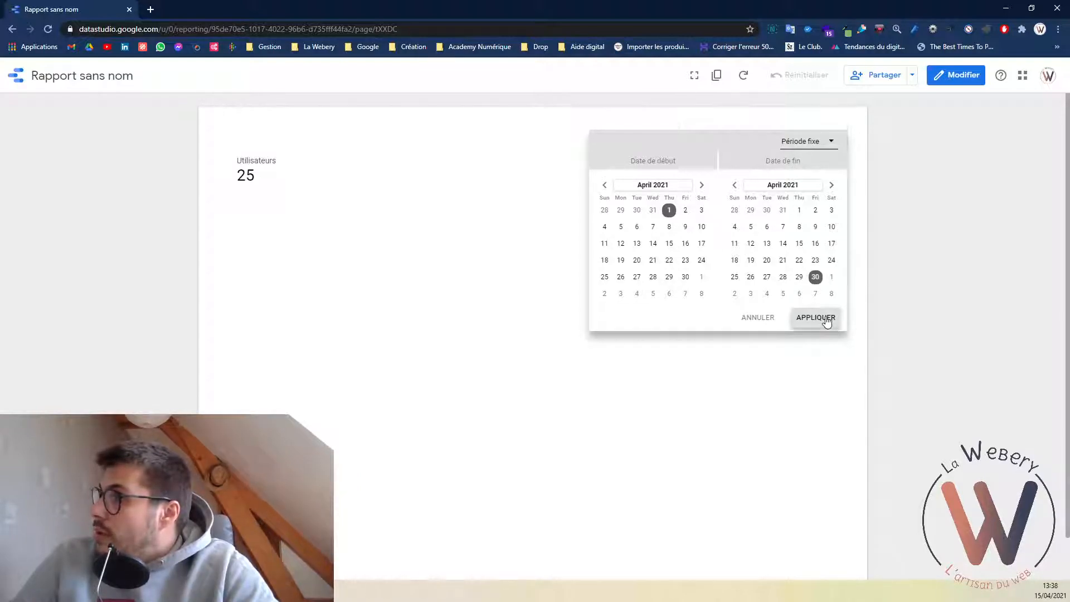
pyautogui.click(826, 322)
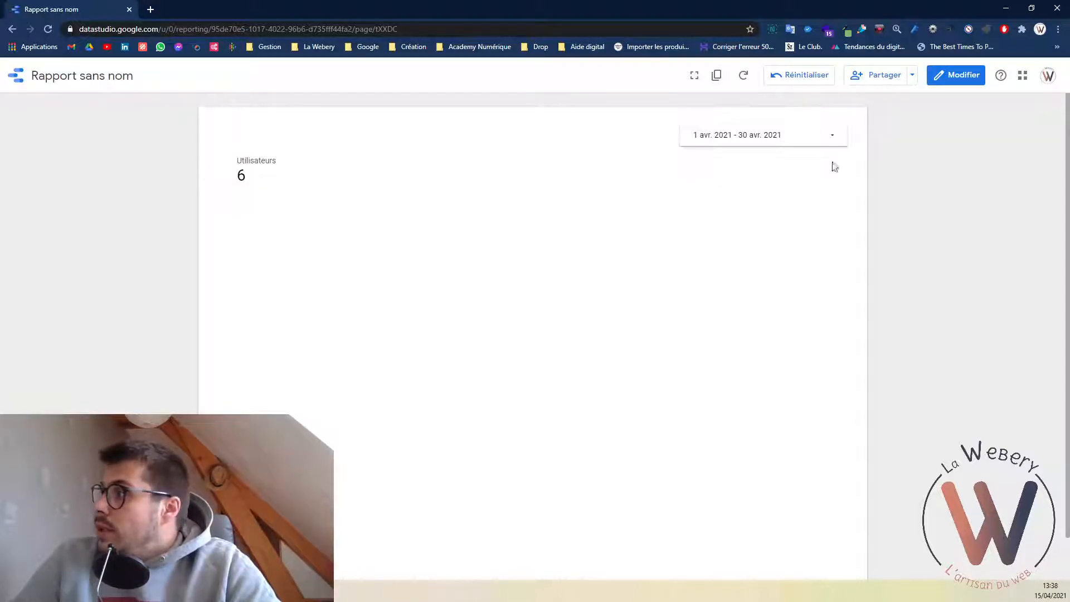
# Extend the previewed date range back to 1 December 2020 and check the Utilisateurs scorecard, then return to editing.
pyautogui.click(798, 141)
pyautogui.click(605, 184)
pyautogui.click(605, 184)
pyautogui.click(605, 184)
pyautogui.click(604, 185)
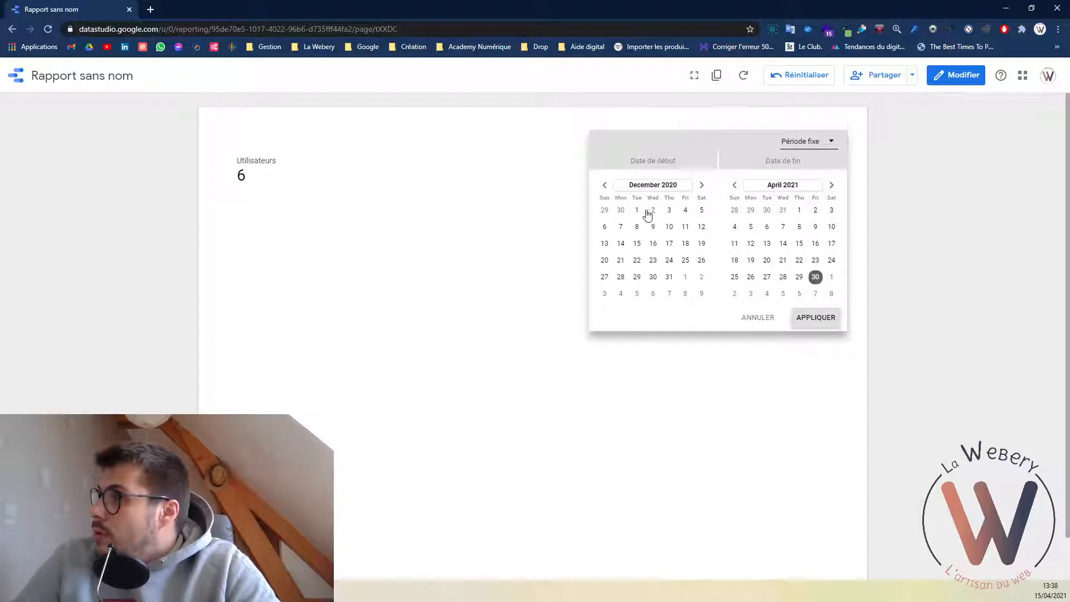
pyautogui.click(636, 210)
pyautogui.click(816, 318)
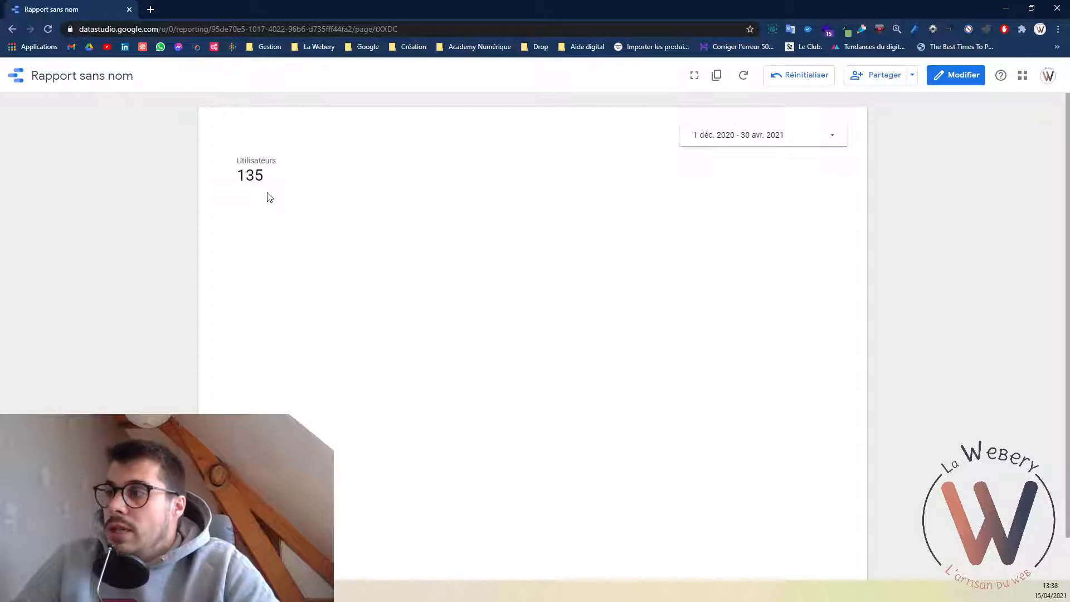
pyautogui.moveTo(227, 167); pyautogui.dragTo(388, 203)
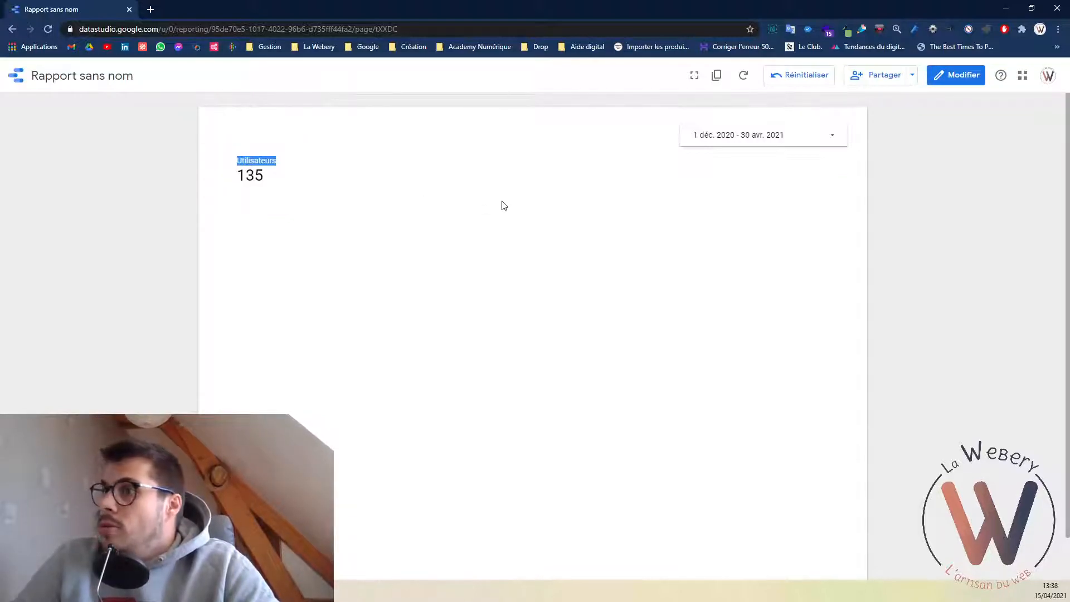
pyautogui.click(649, 144)
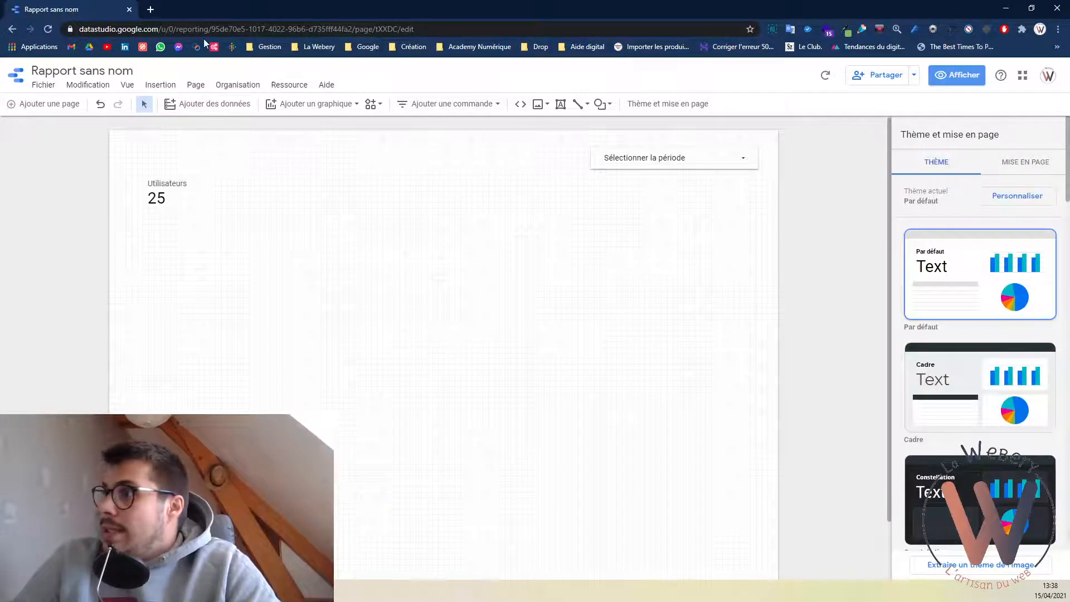
# Add a geographic chart below the Utilisateurs scorecard and align its left edge with the scorecard.
pyautogui.click(329, 108)
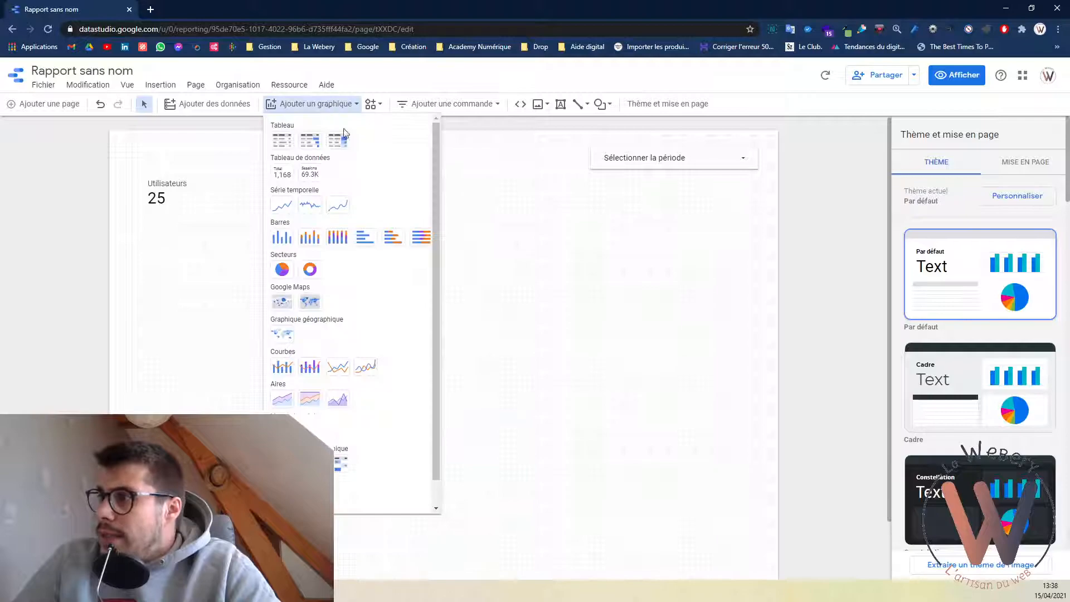
pyautogui.click(294, 334)
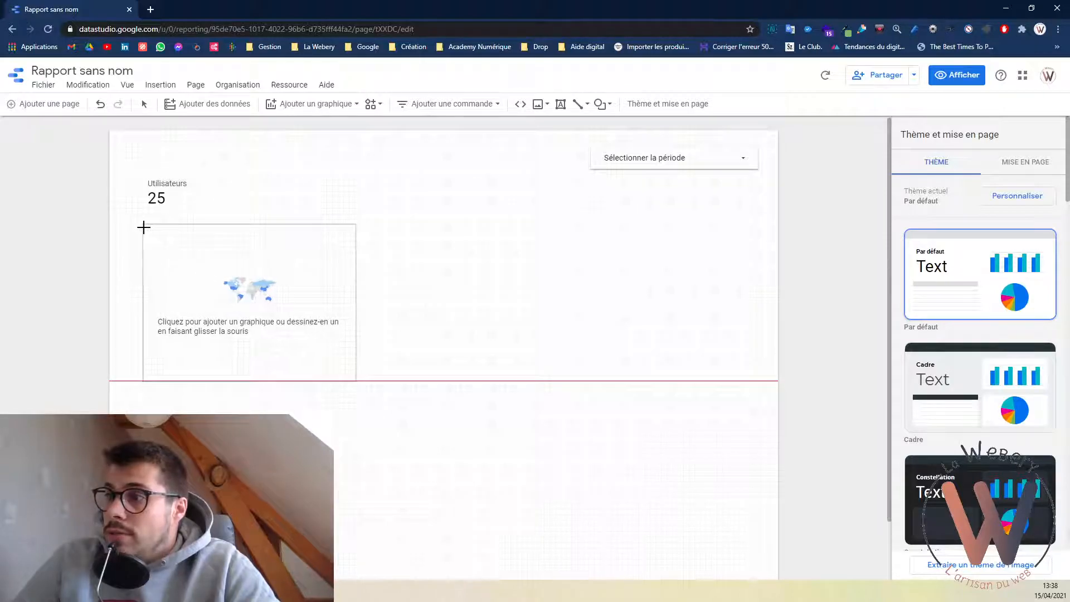
pyautogui.click(148, 227)
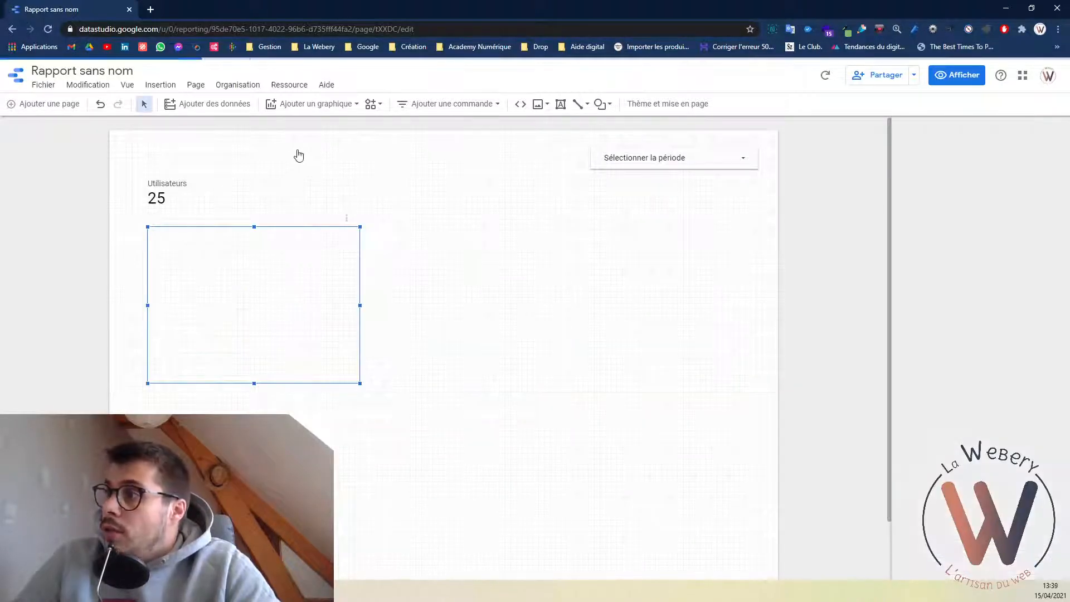
pyautogui.click(311, 104)
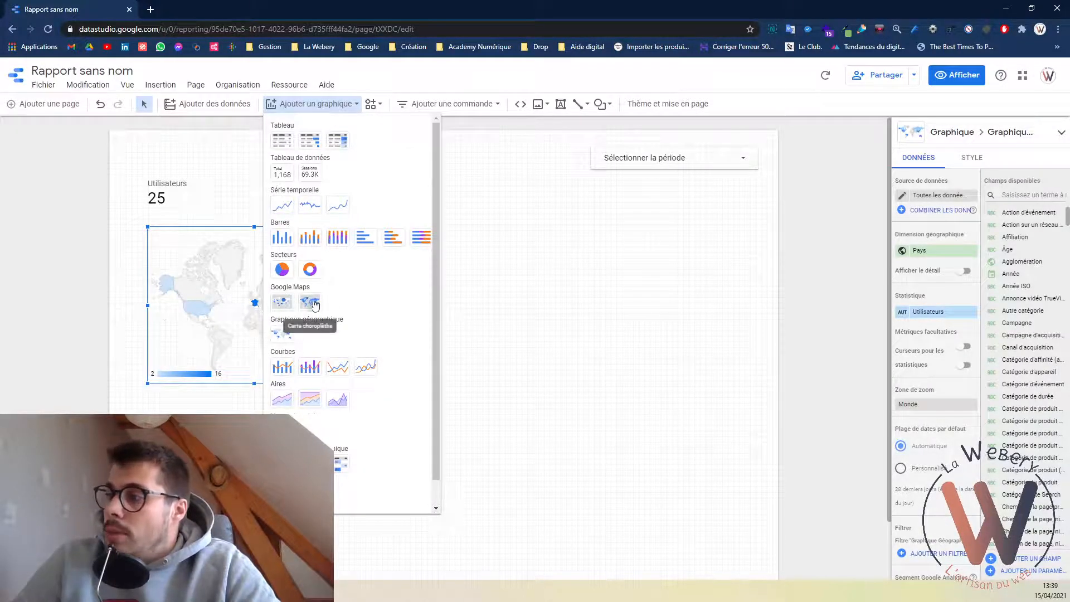
pyautogui.click(220, 327)
pyautogui.moveTo(261, 306); pyautogui.dragTo(250, 306)
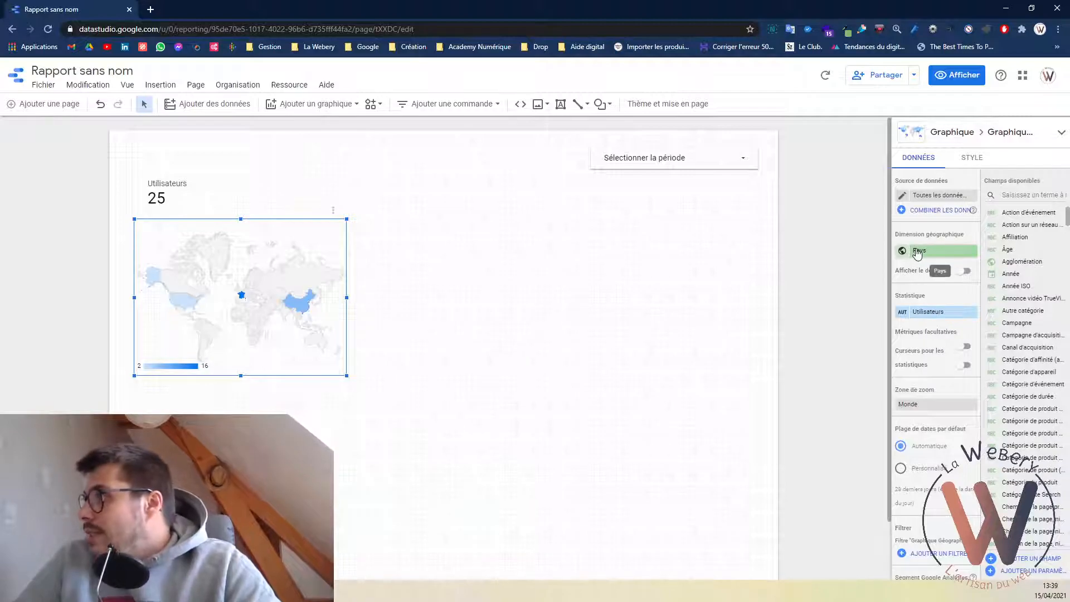
# Set the map's geographic dimension to Région, found by searching "ré".
pyautogui.click(947, 252)
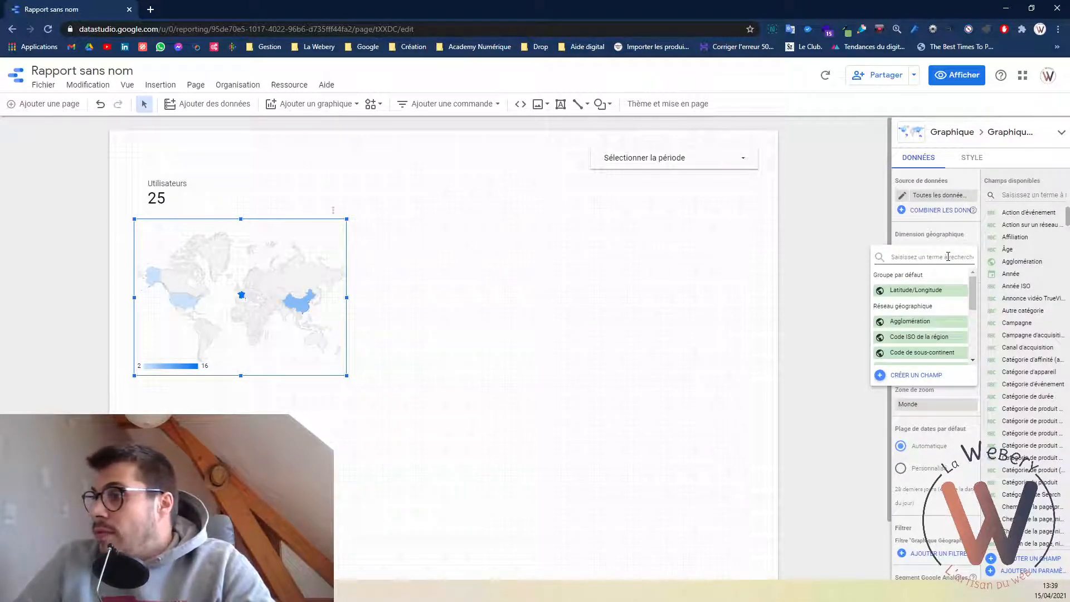
pyautogui.write('re')
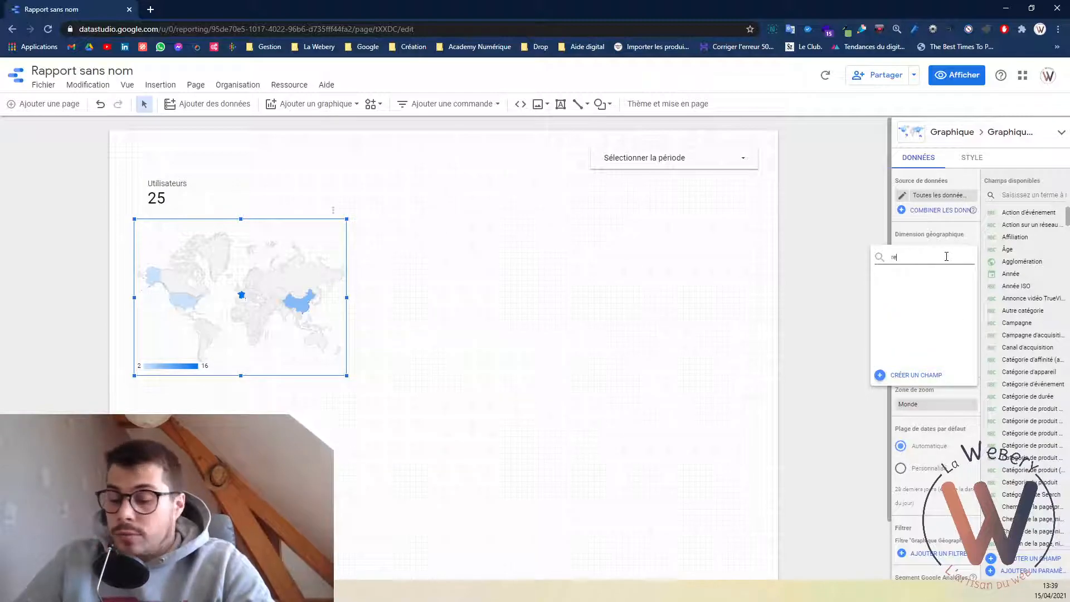
pyautogui.write('é')
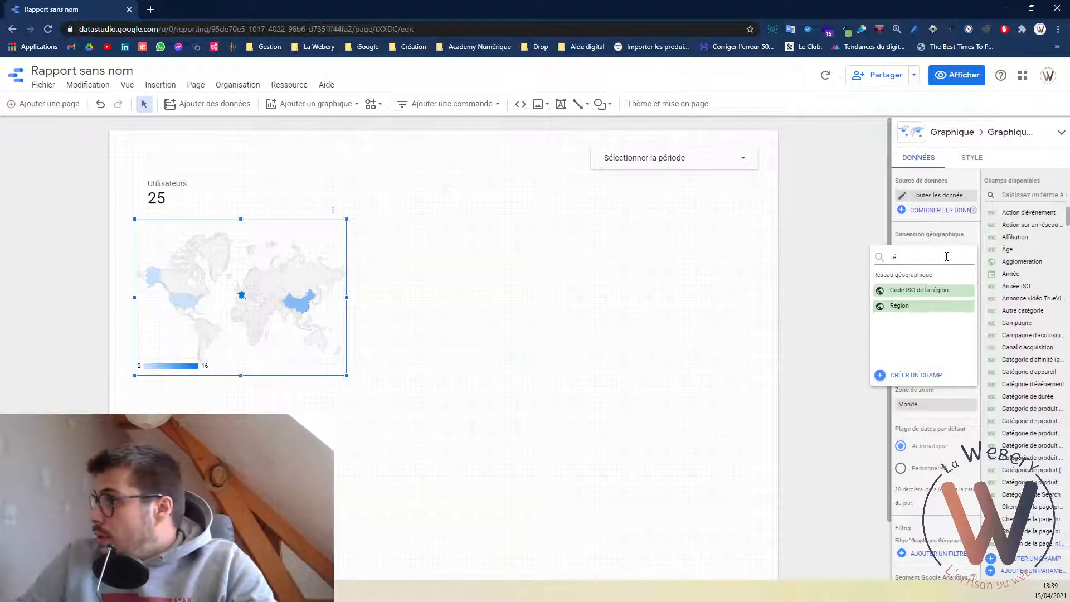
pyautogui.click(919, 306)
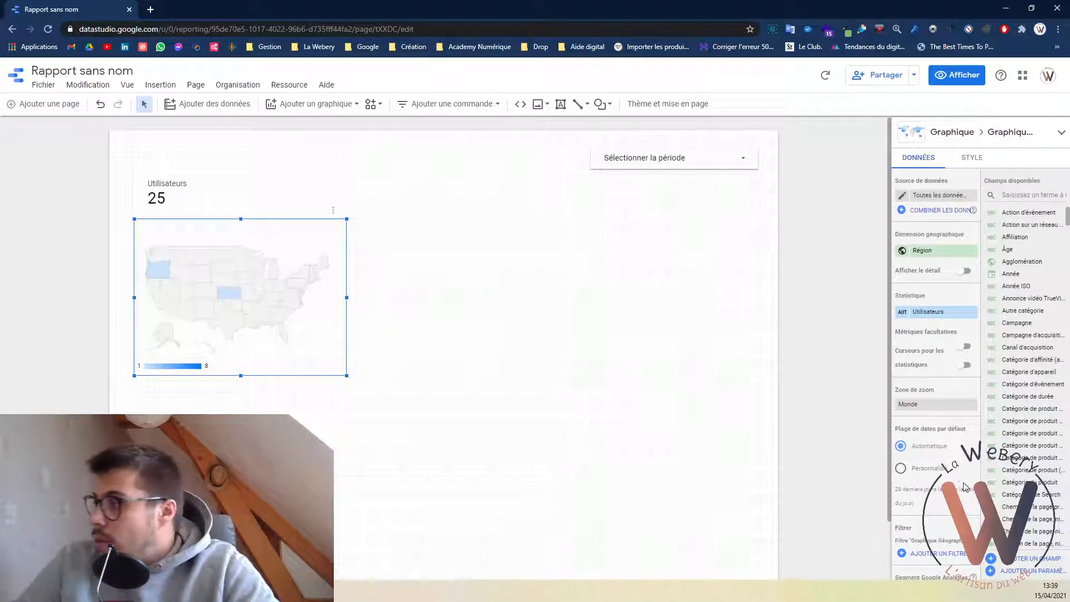
# Set the map's zoom area to France, found by searching "fra", and shift the map slightly down the page.
pyautogui.click(925, 405)
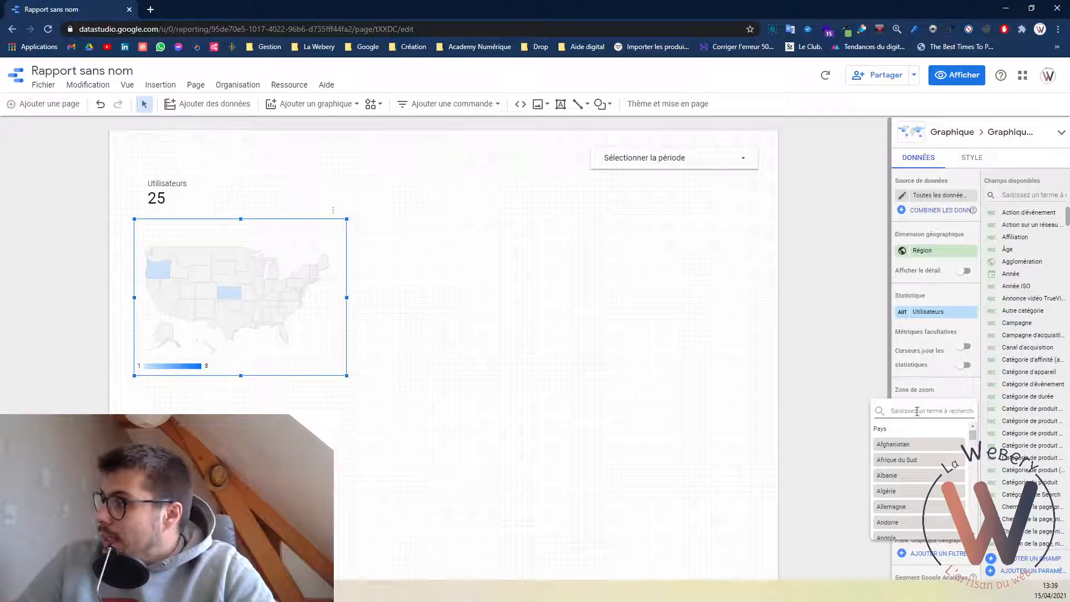
pyautogui.click(889, 391)
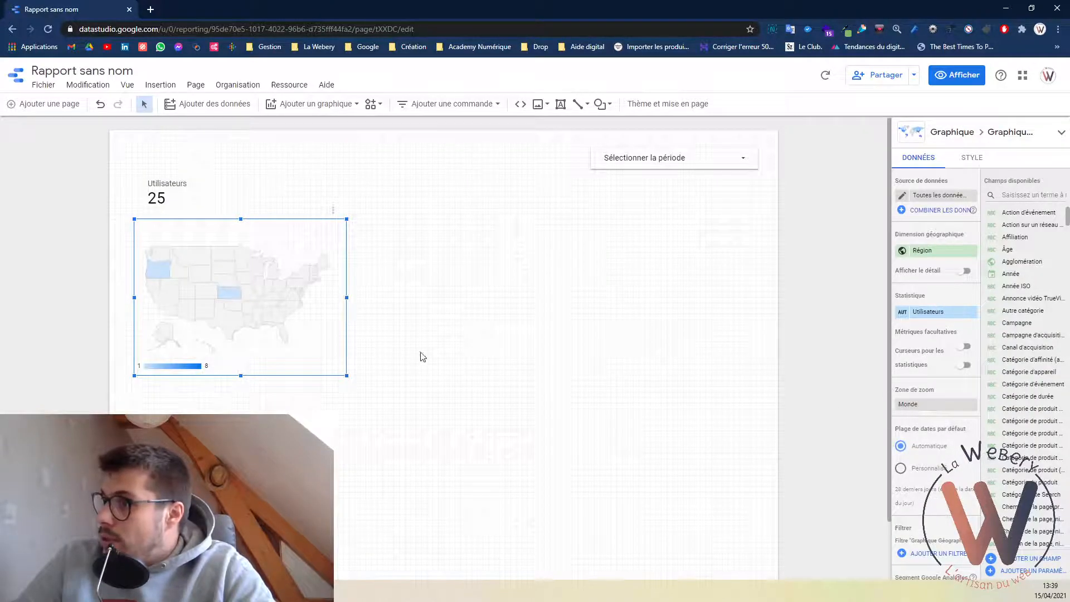
pyautogui.click(934, 405)
pyautogui.write('fra')
pyautogui.click(914, 445)
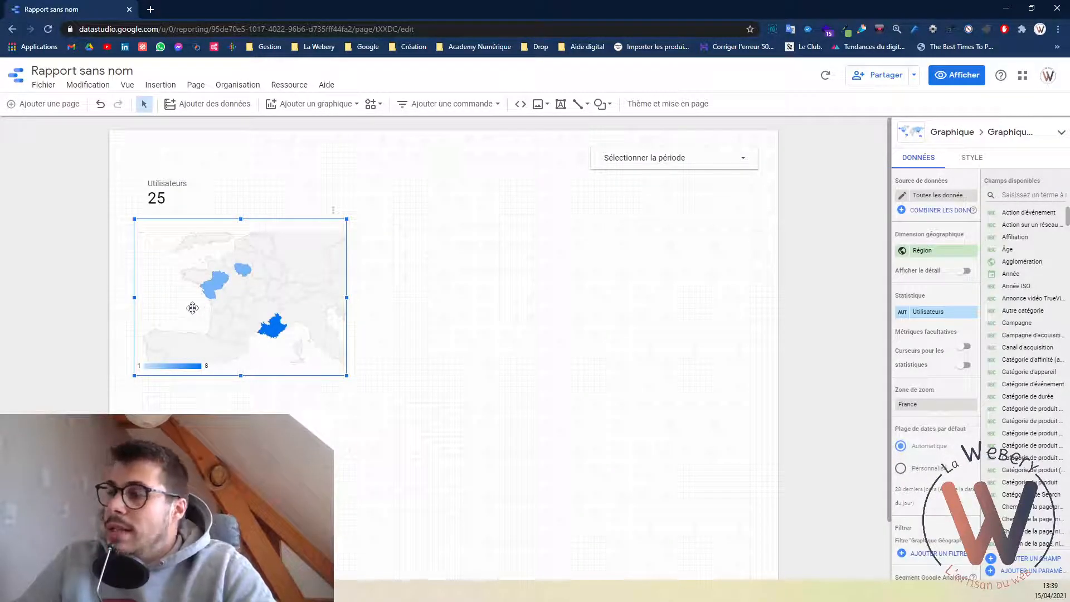
pyautogui.click(378, 400)
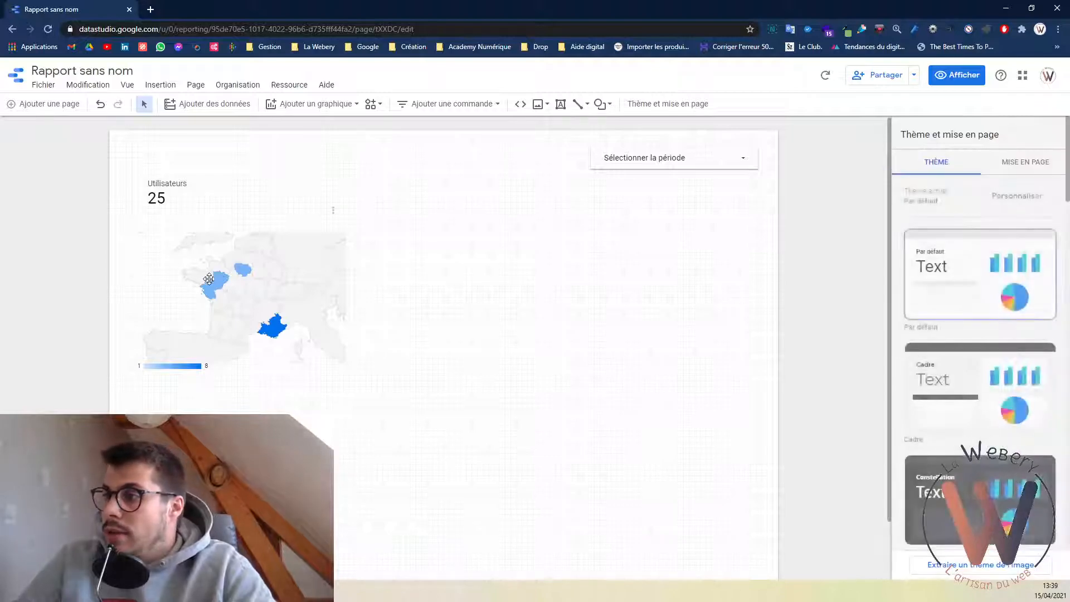
pyautogui.click(268, 316)
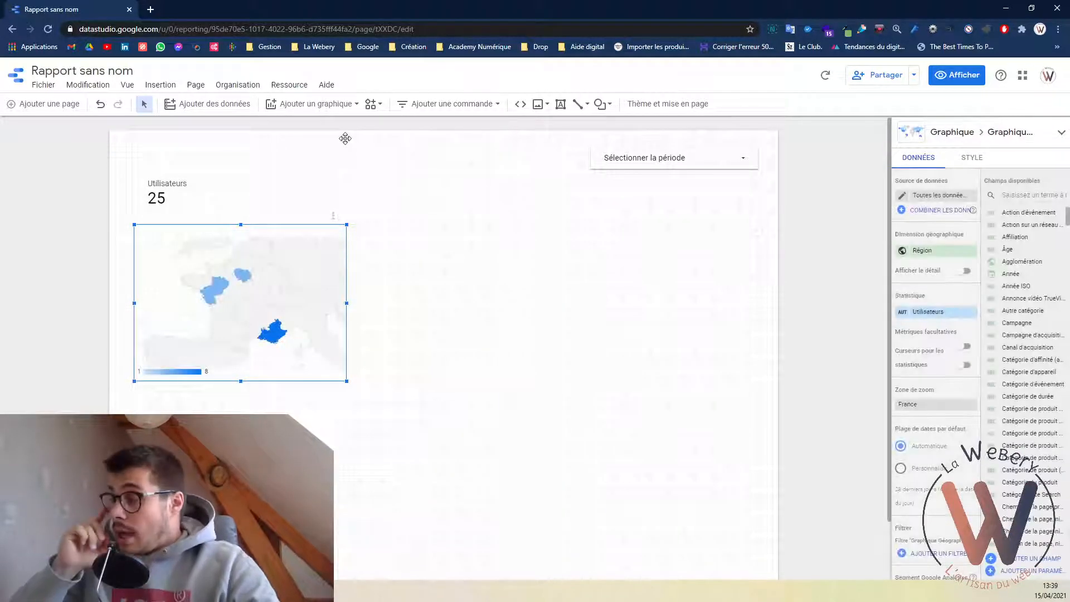
# Add a donut chart to the right of the France map, level with the map's upper edge.
pyautogui.click(320, 113)
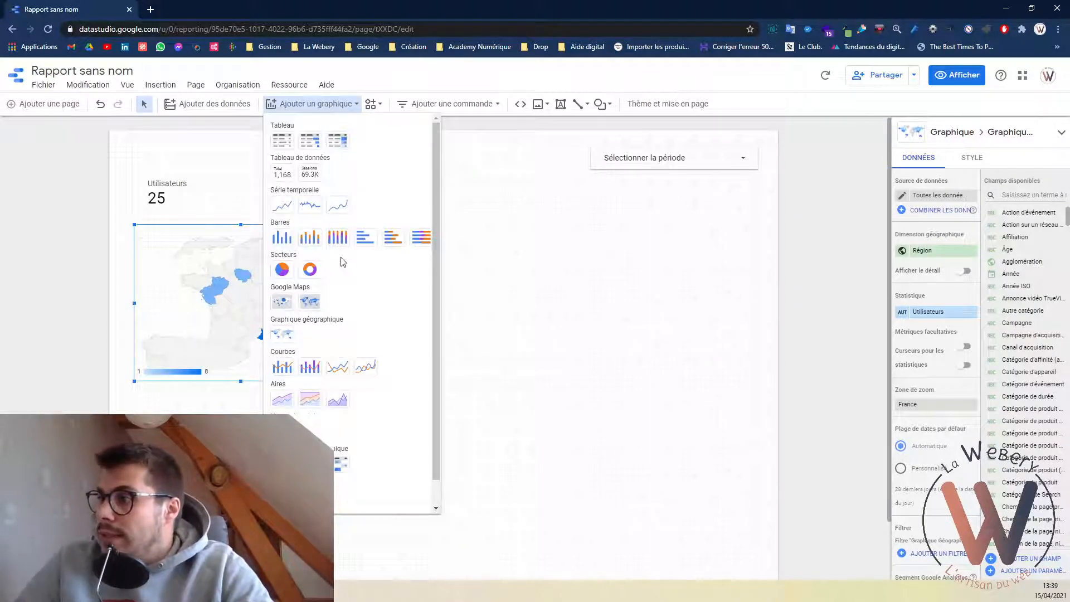
pyautogui.click(312, 271)
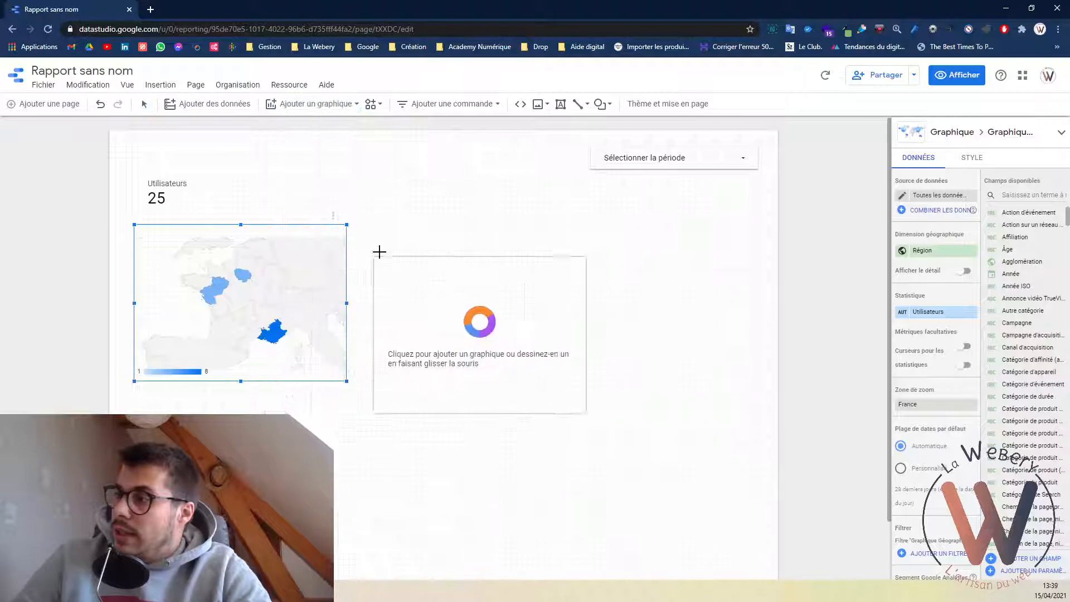
pyautogui.click(367, 224)
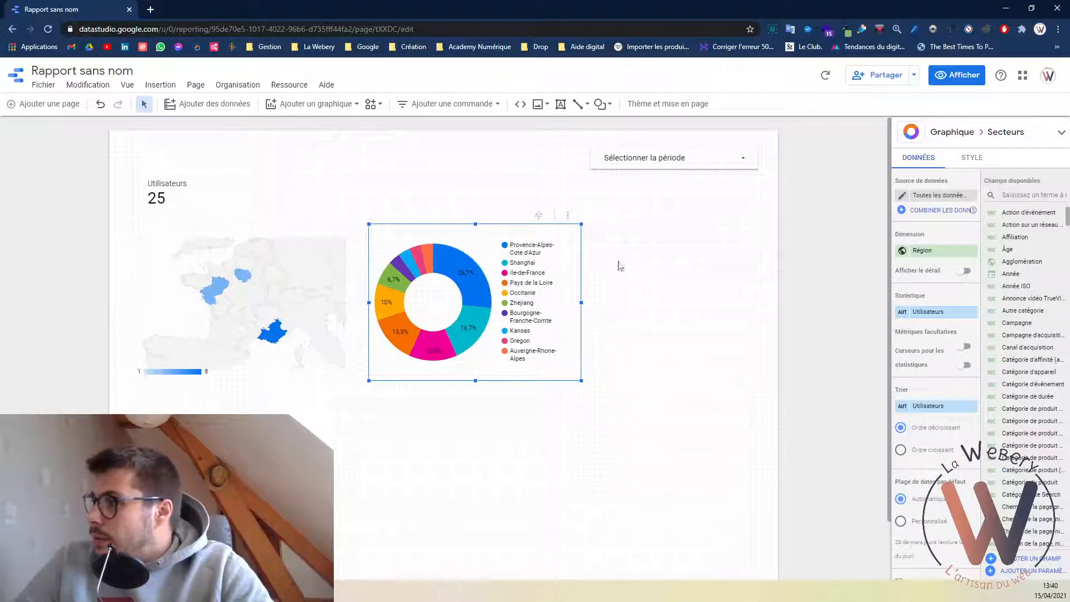
# Set the donut chart's dimension to Type d'utilisateur, found by searching "type".
pyautogui.click(917, 251)
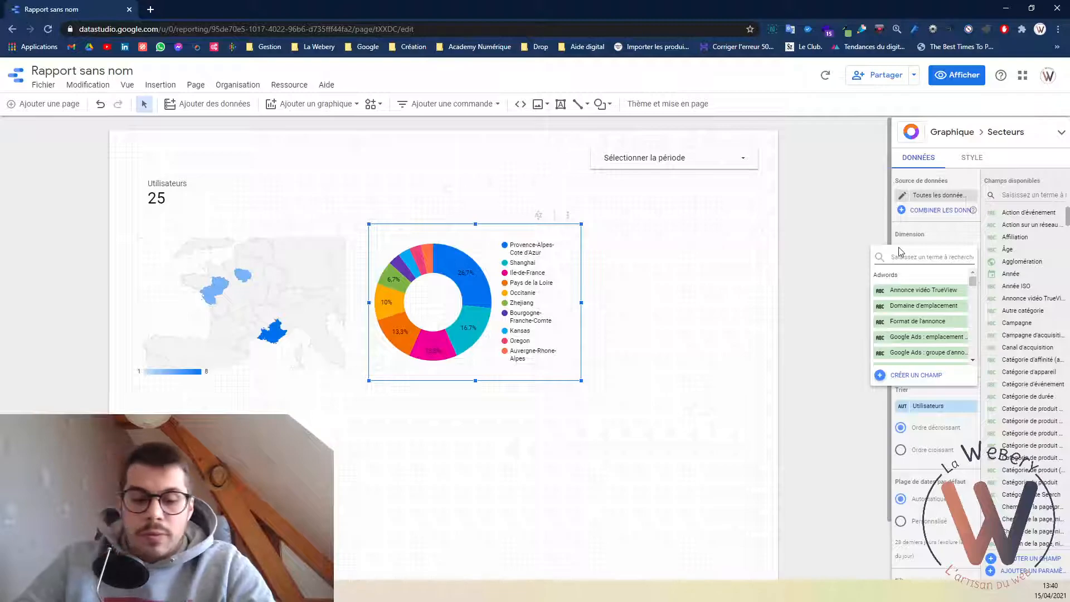
pyautogui.write('typ')
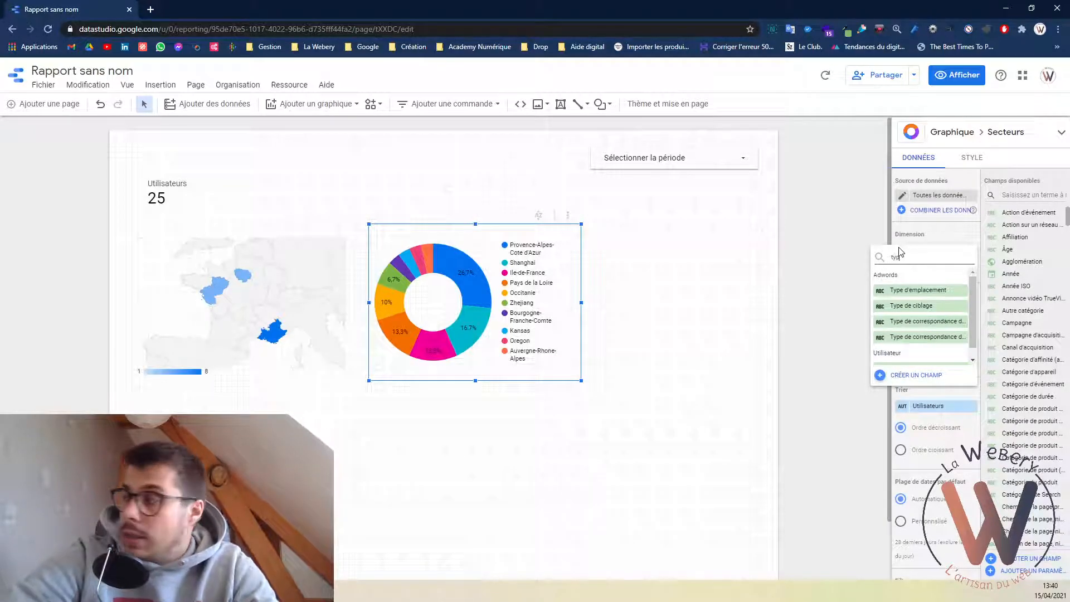
pyautogui.write('es')
pyautogui.press('BackSpace')
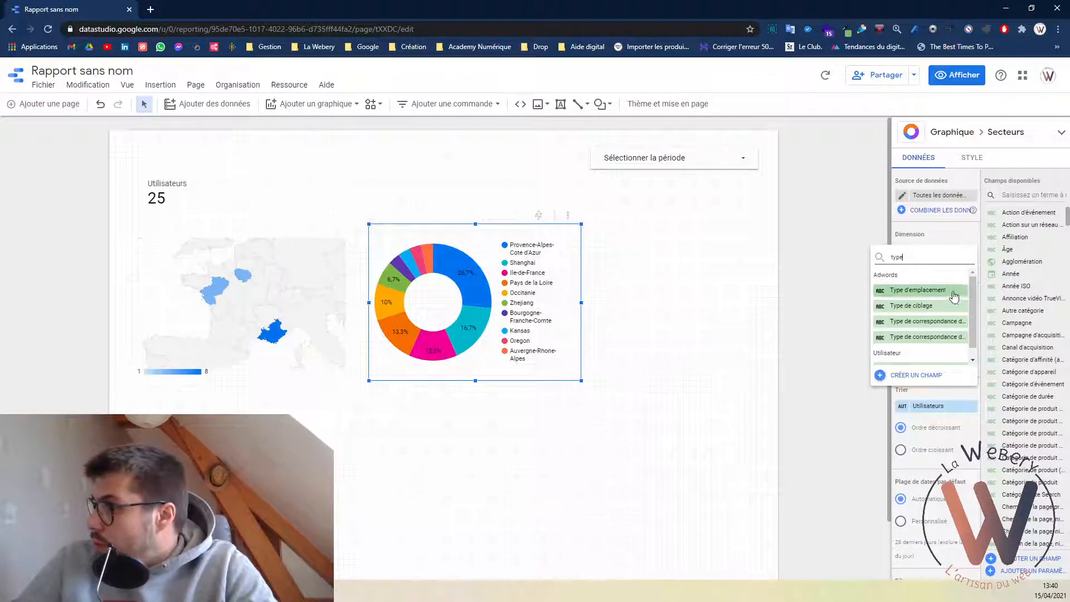
pyautogui.moveTo(973, 312); pyautogui.dragTo(972, 320)
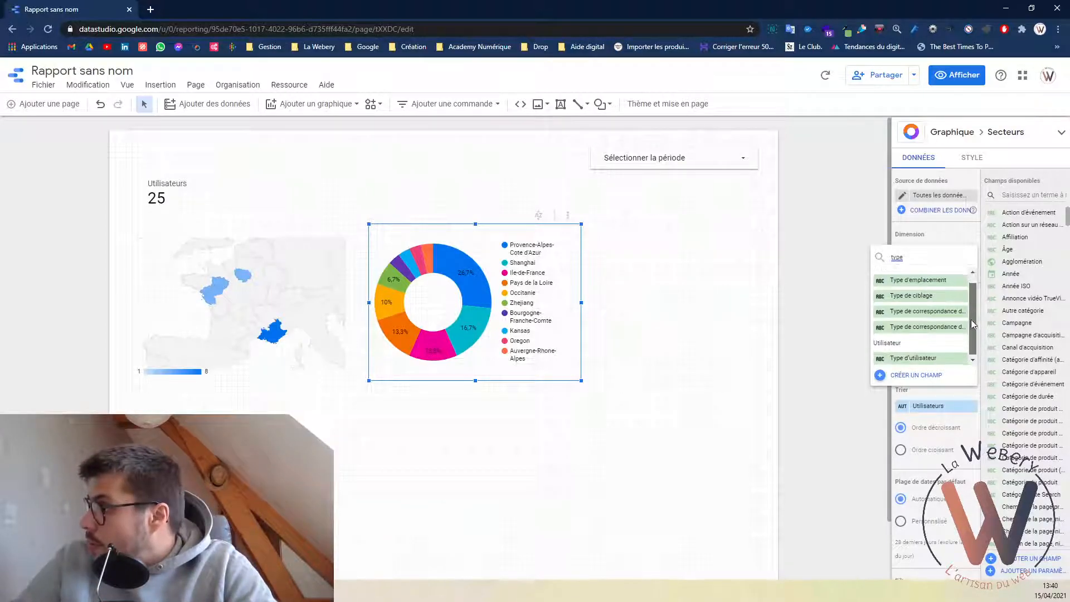
pyautogui.click(929, 359)
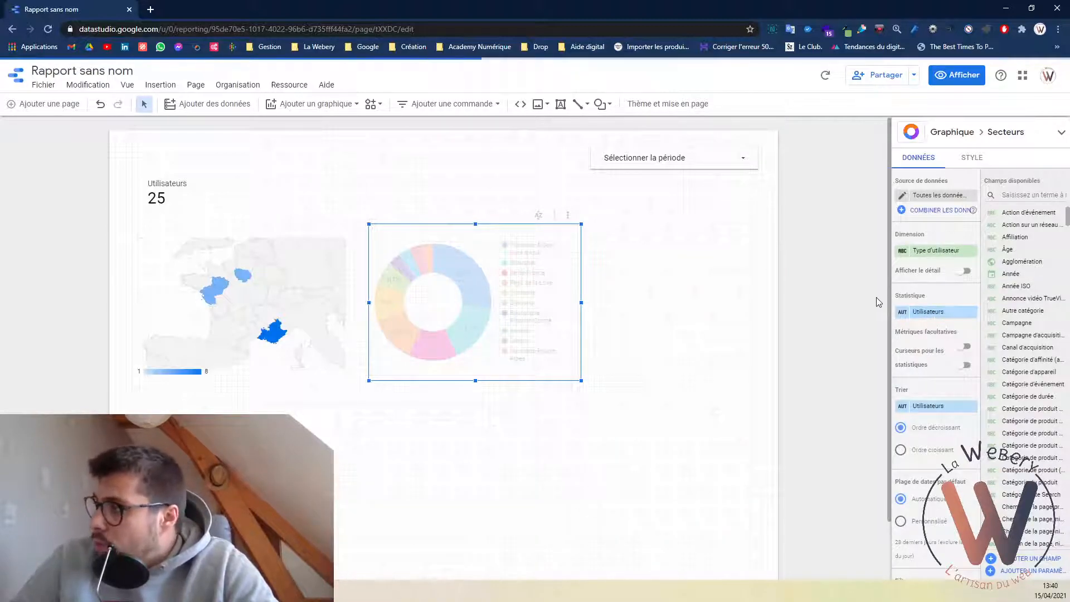
# Move the donut chart directly beneath the France map and check its placement on the page.
pyautogui.moveTo(437, 342); pyautogui.dragTo(204, 516)
pyautogui.click(470, 444)
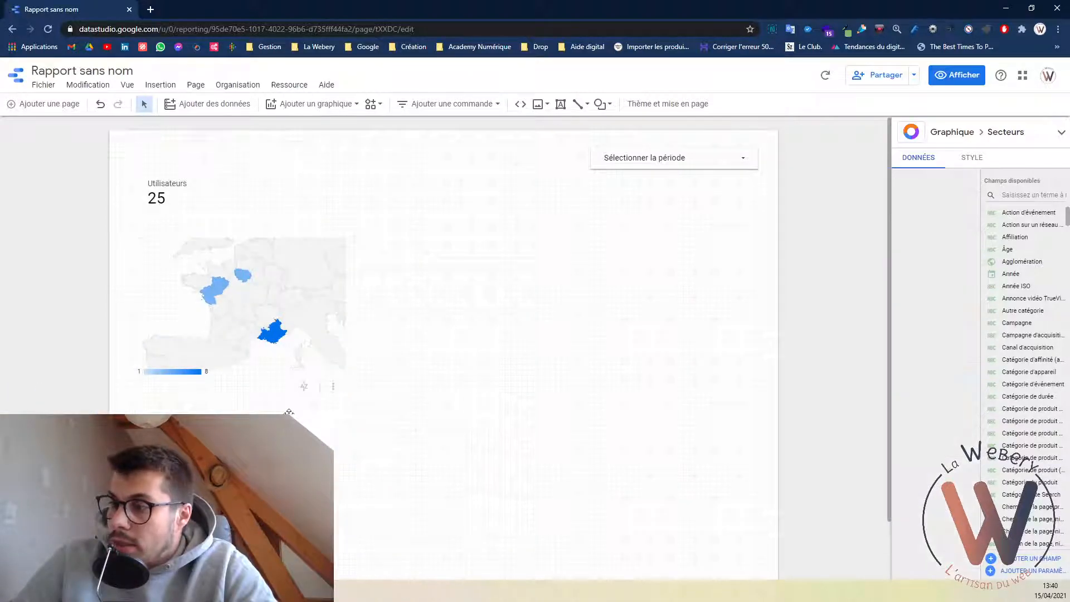
pyautogui.scroll(-1, 306, 412)
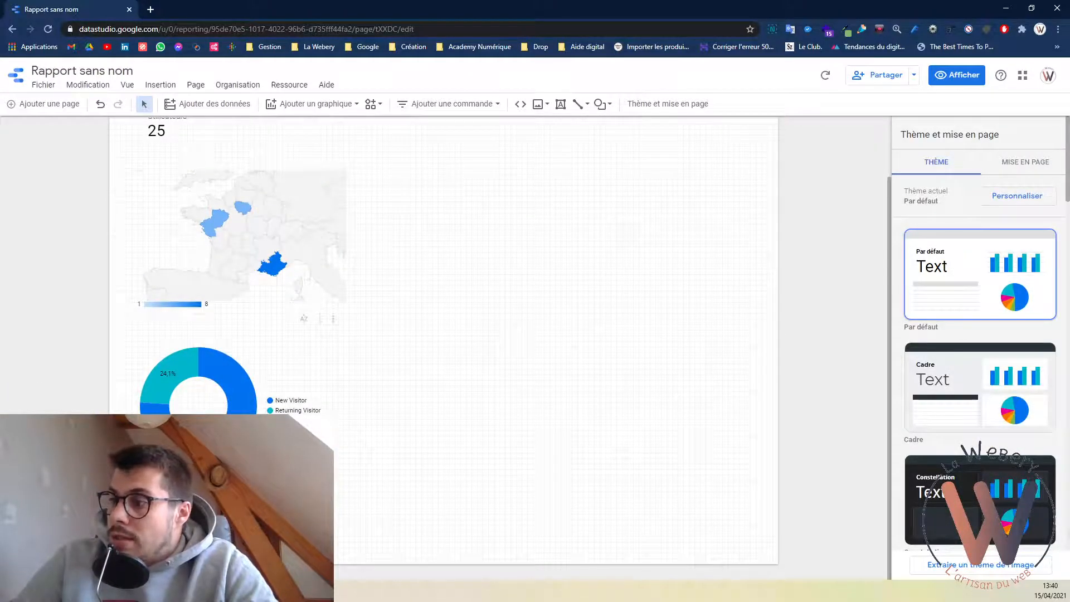
pyautogui.scroll(1, 306, 387)
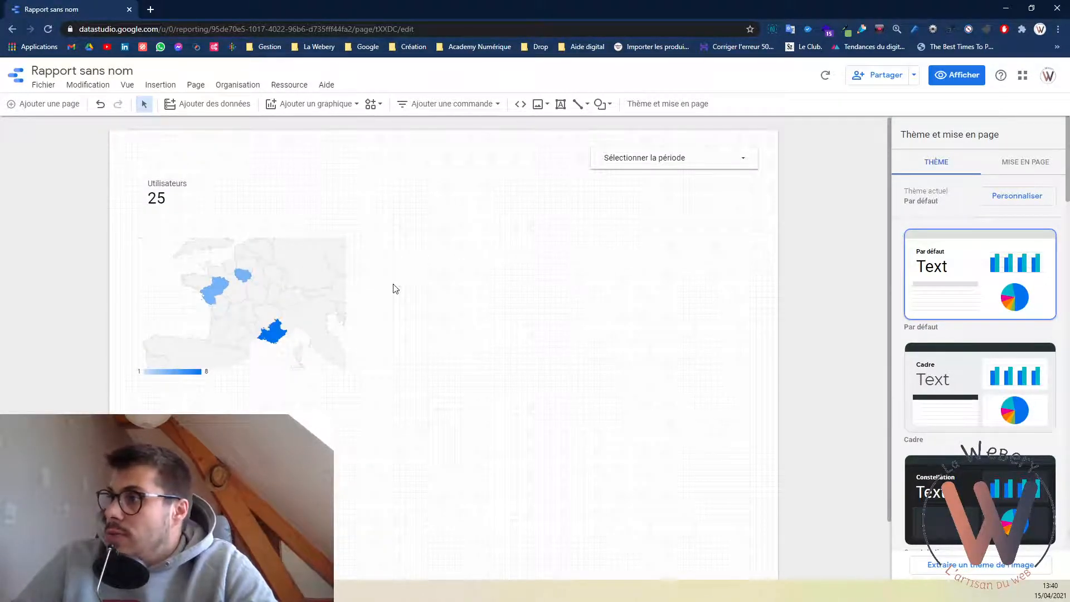
# Add a time series chart in the free space to the right of the France map.
pyautogui.click(304, 115)
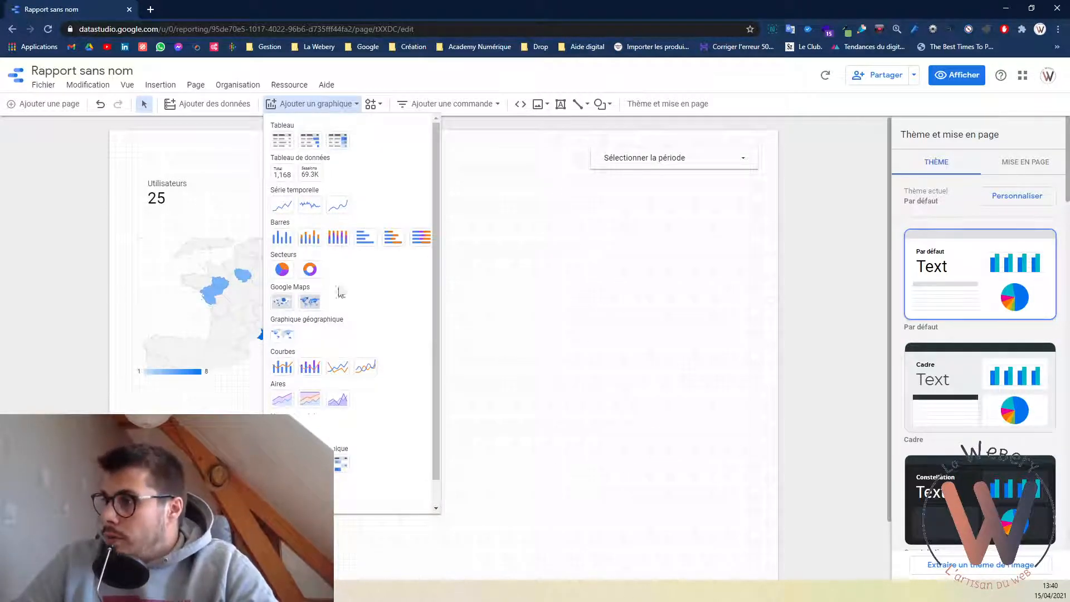
pyautogui.click(282, 206)
pyautogui.click(366, 241)
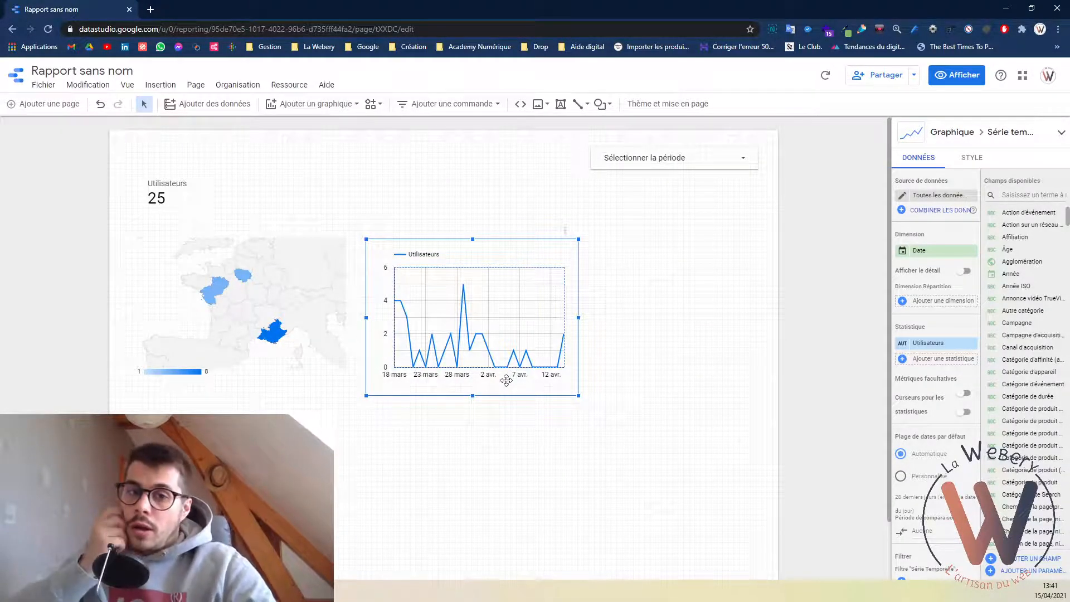
# Add a scorecard in the free space below the time series chart and select it.
pyautogui.click(513, 420)
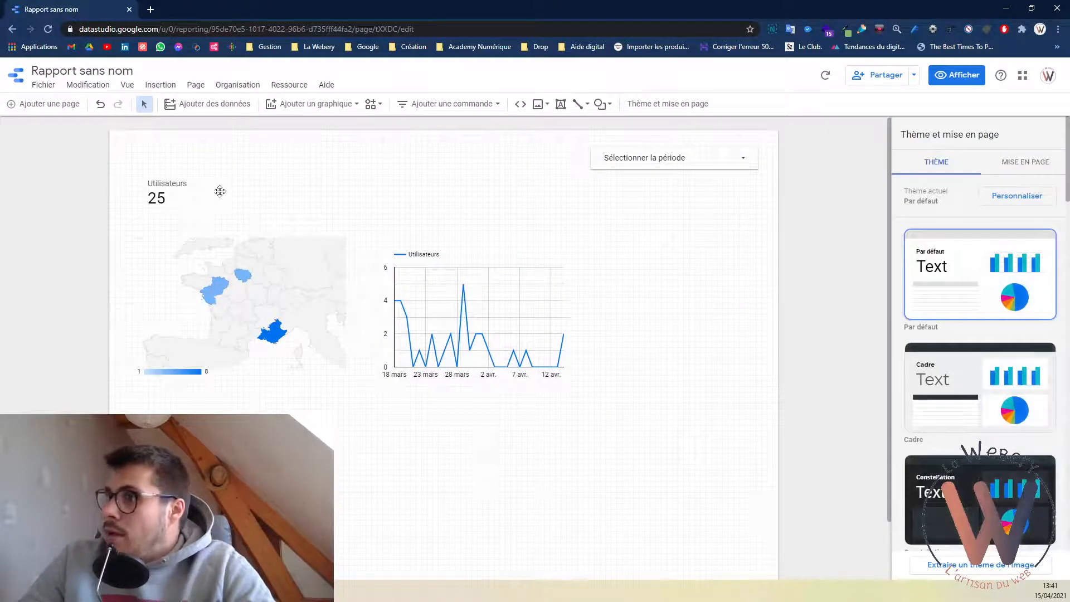
pyautogui.click(298, 111)
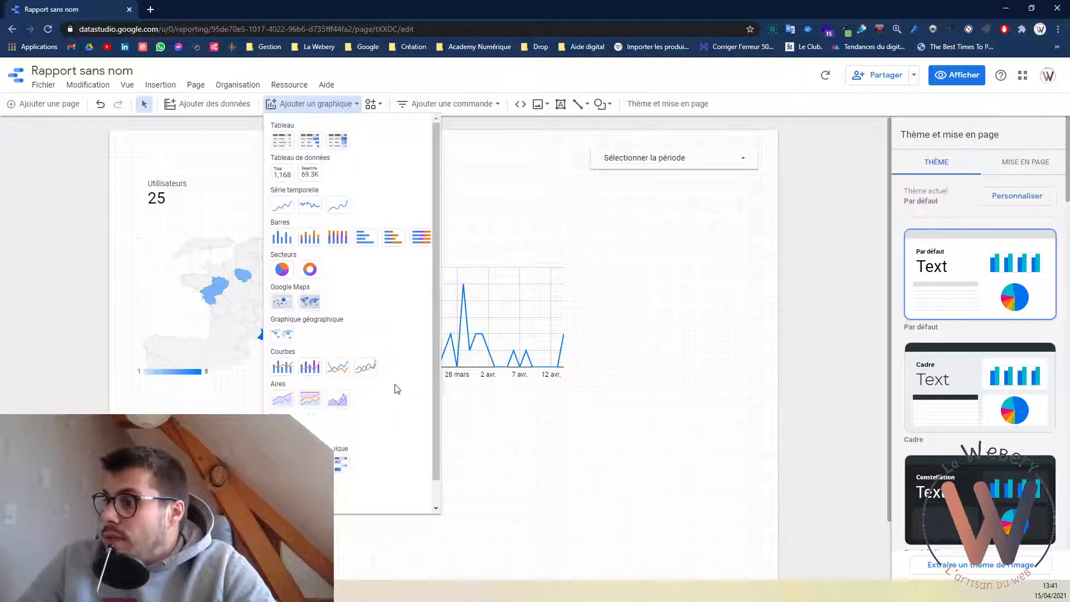
pyautogui.scroll(-2, 395, 393)
pyautogui.scroll(2, 395, 393)
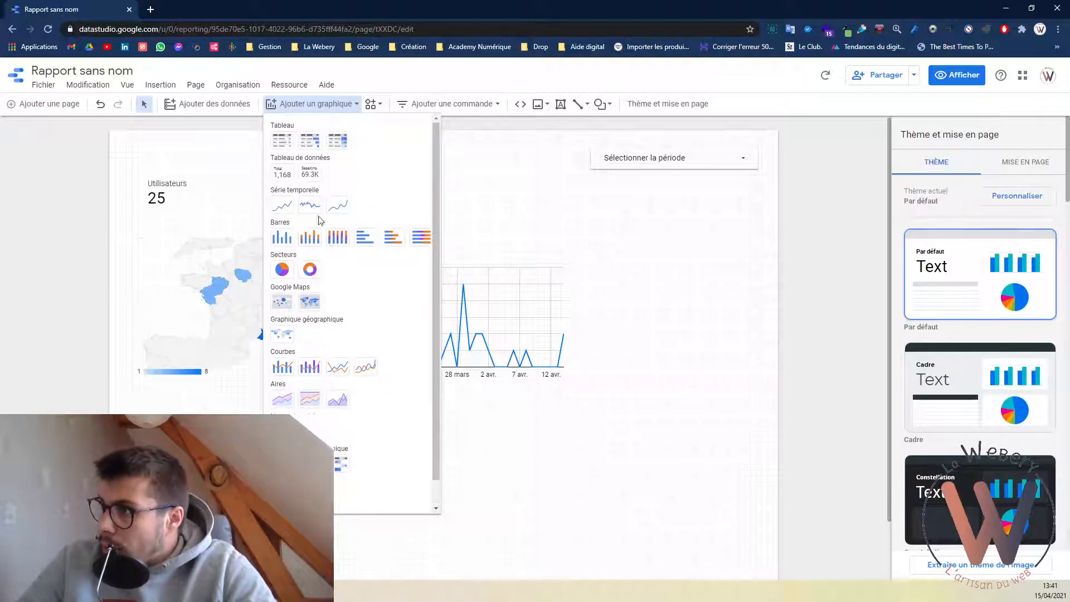
pyautogui.click(287, 177)
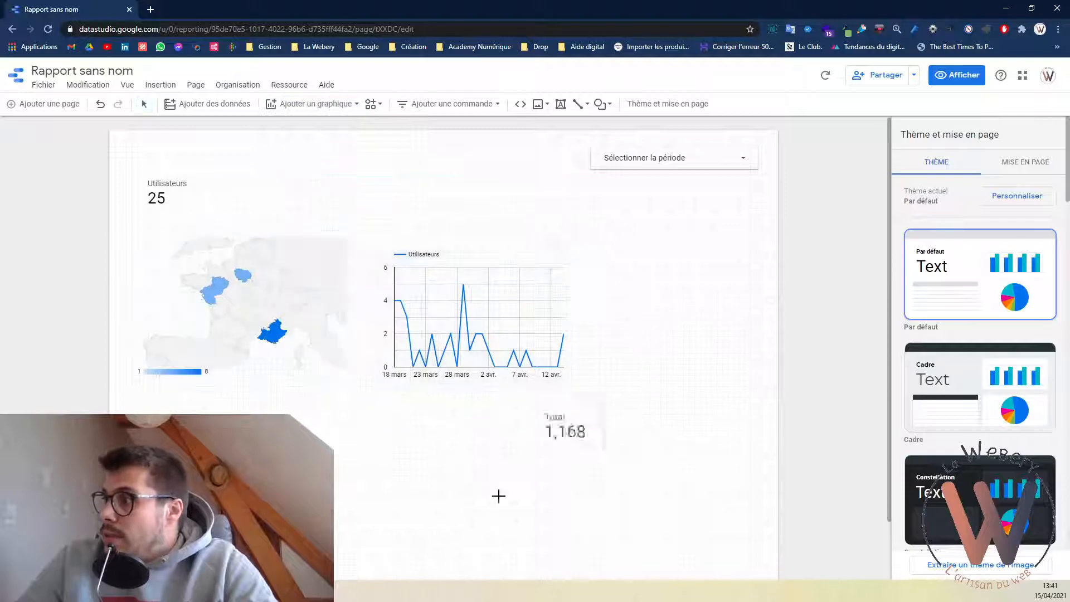
pyautogui.click(441, 451)
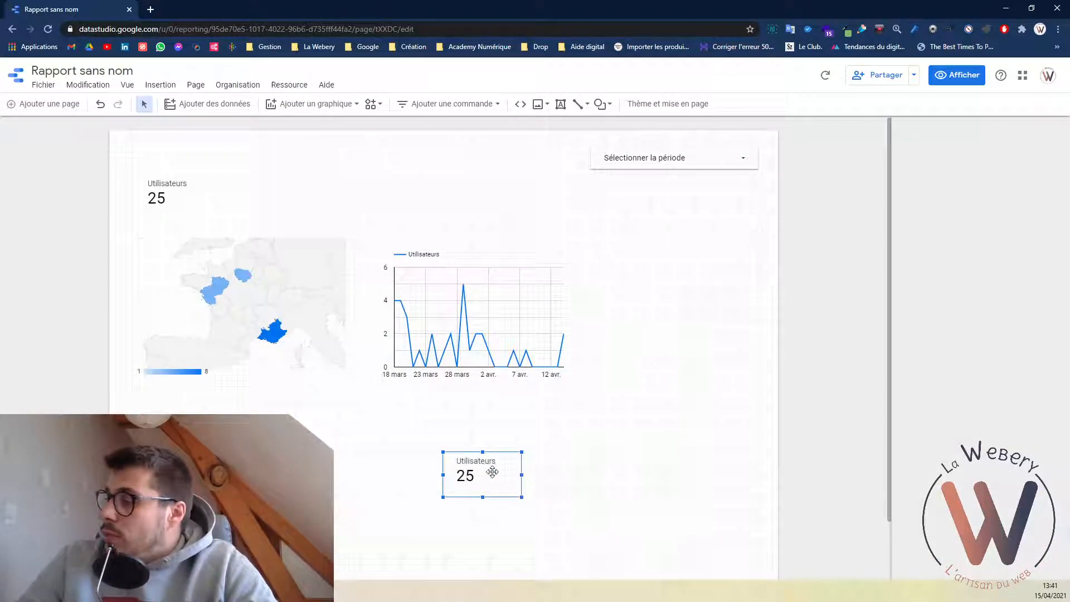
pyautogui.click(490, 471)
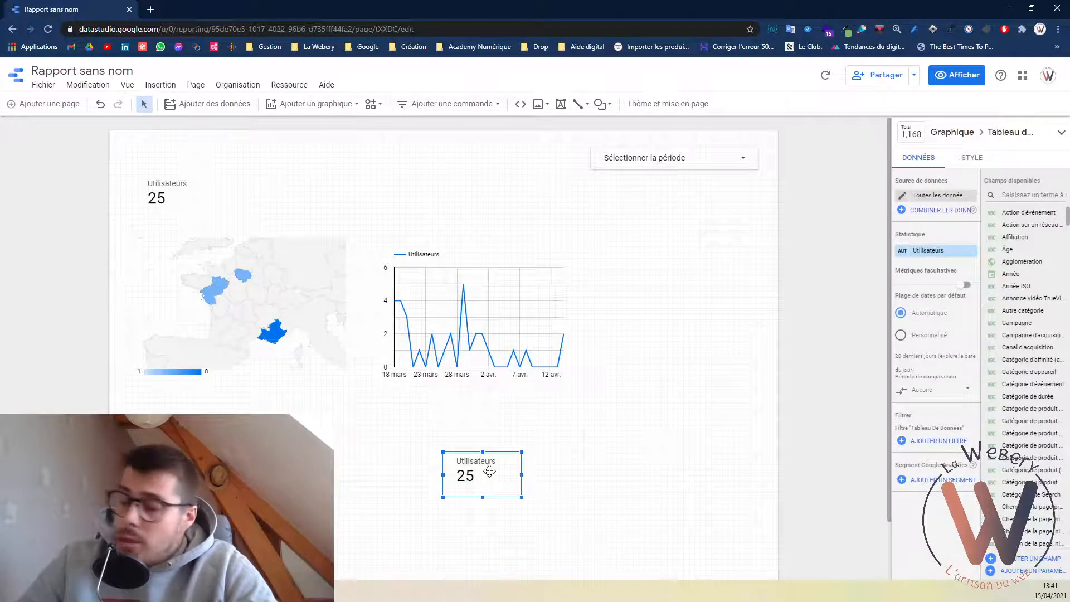
# Set the new scorecard's data source to Search Console and shift the scorecard slightly up and to the left.
pyautogui.click(926, 198)
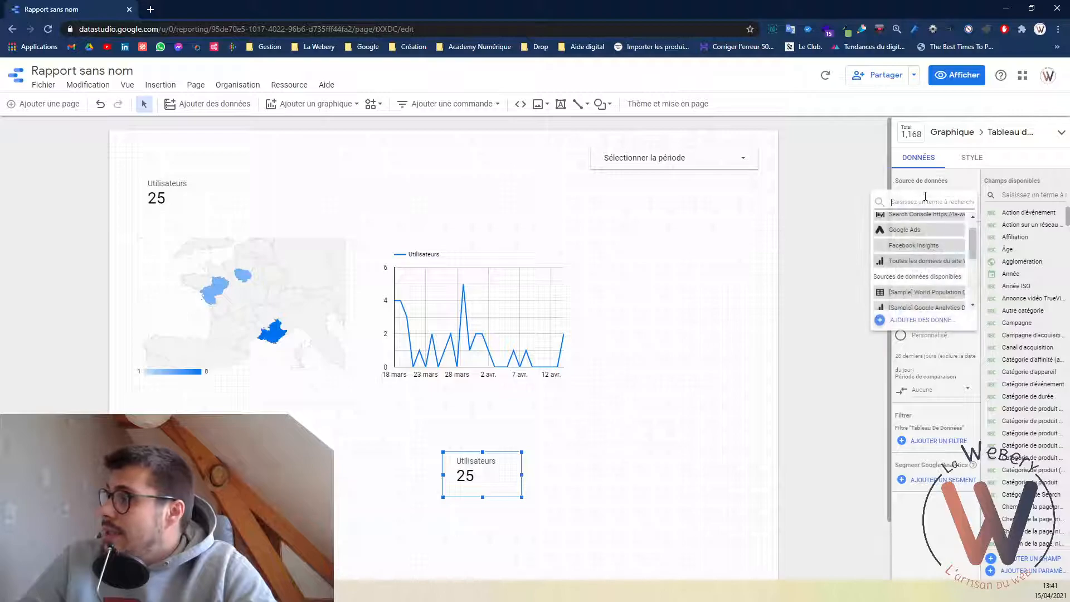
pyautogui.scroll(2, 925, 251)
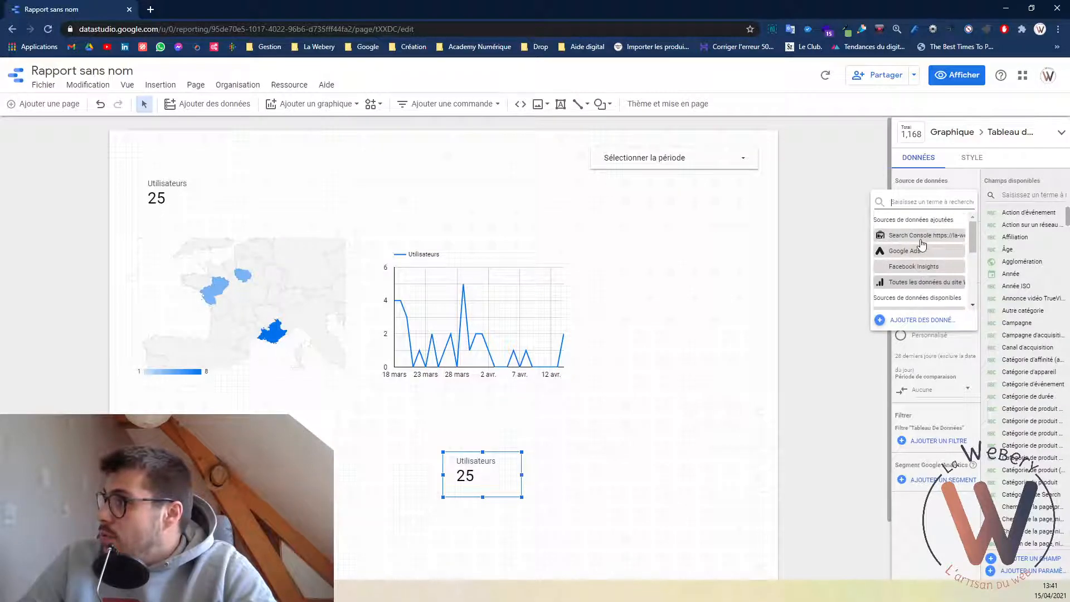
pyautogui.click(924, 235)
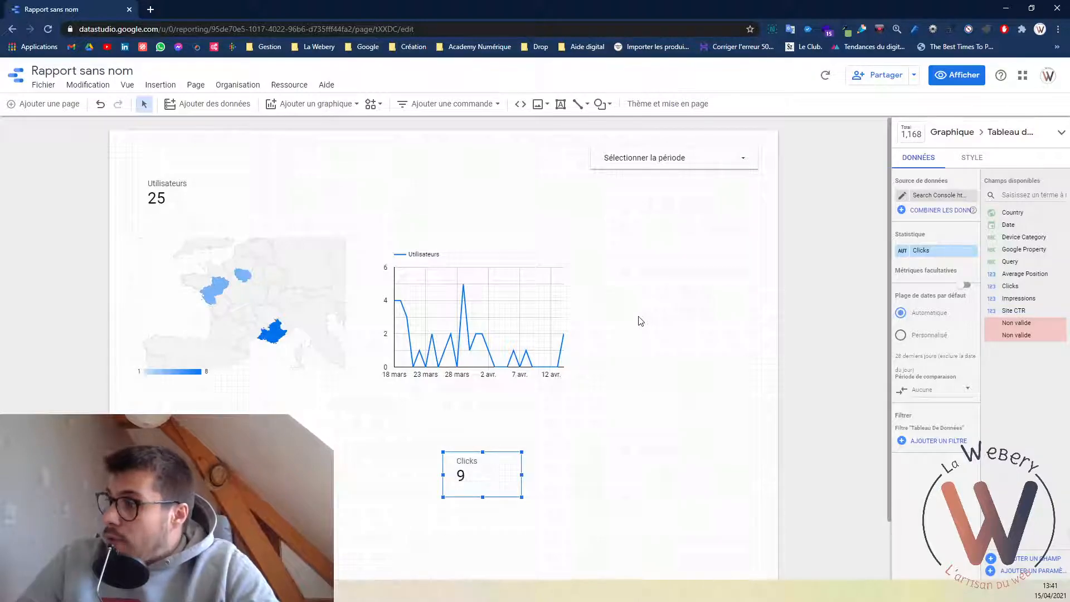
pyautogui.moveTo(488, 479); pyautogui.dragTo(467, 468)
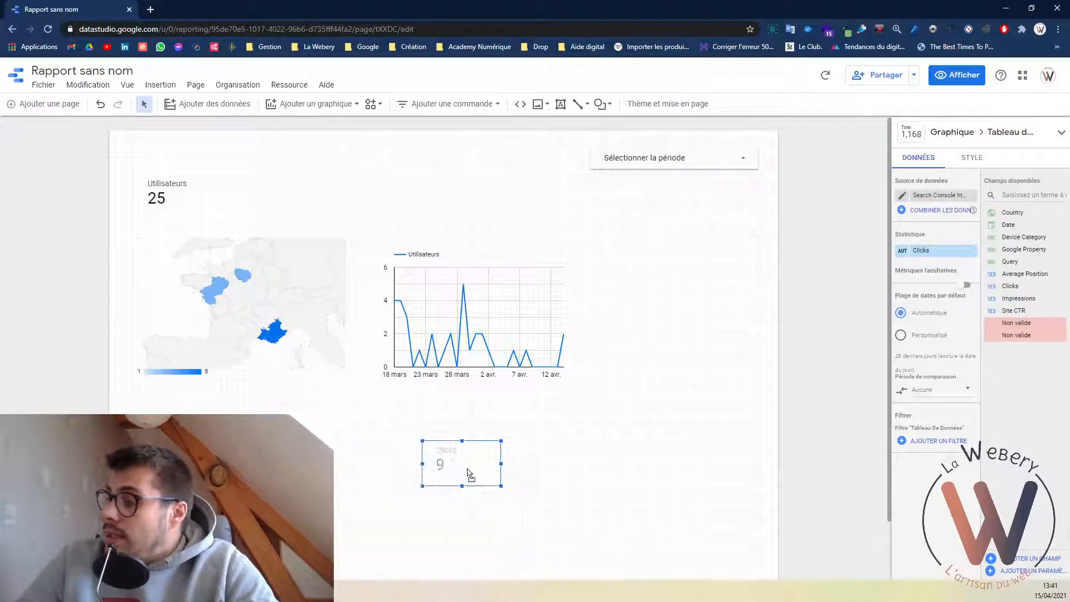
# Add two more Search Console scorecards, Impressions and Site CTR, in a row to the right of the Clicks scorecard.
pyautogui.click(317, 104)
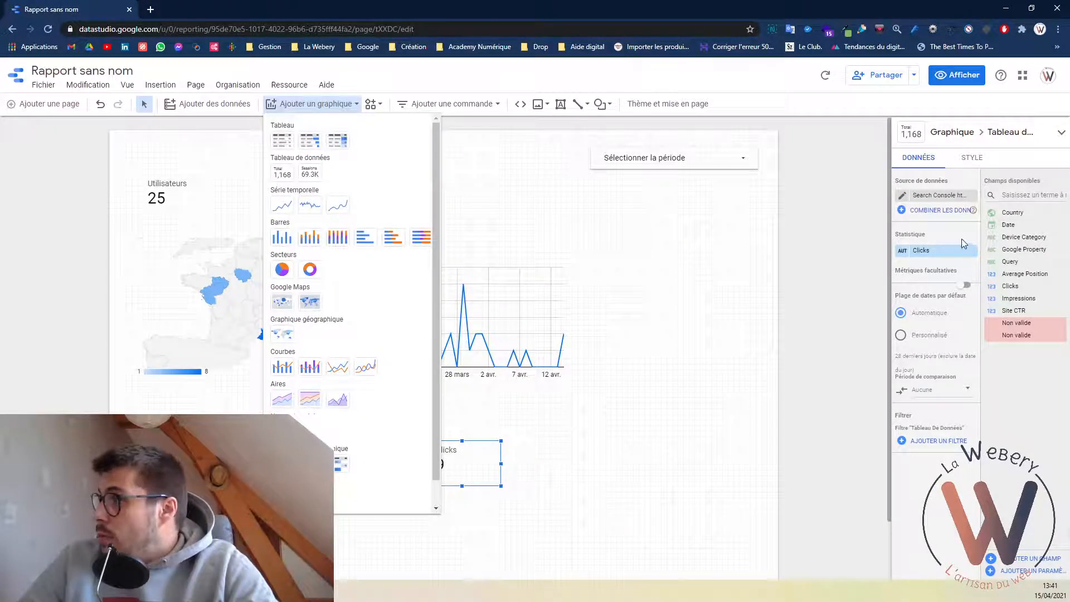
pyautogui.click(282, 172)
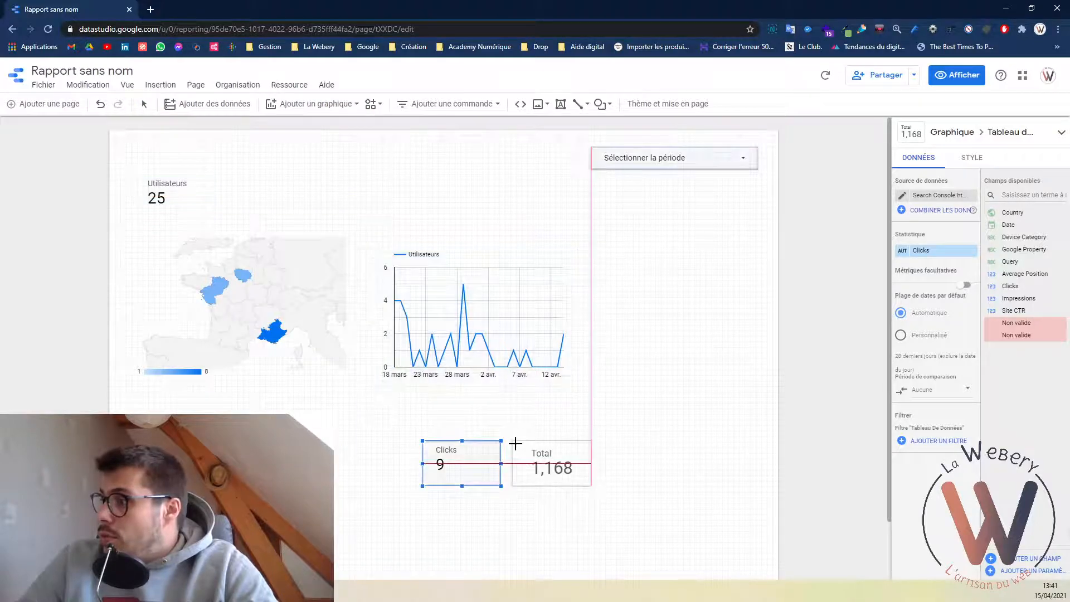
pyautogui.click(514, 442)
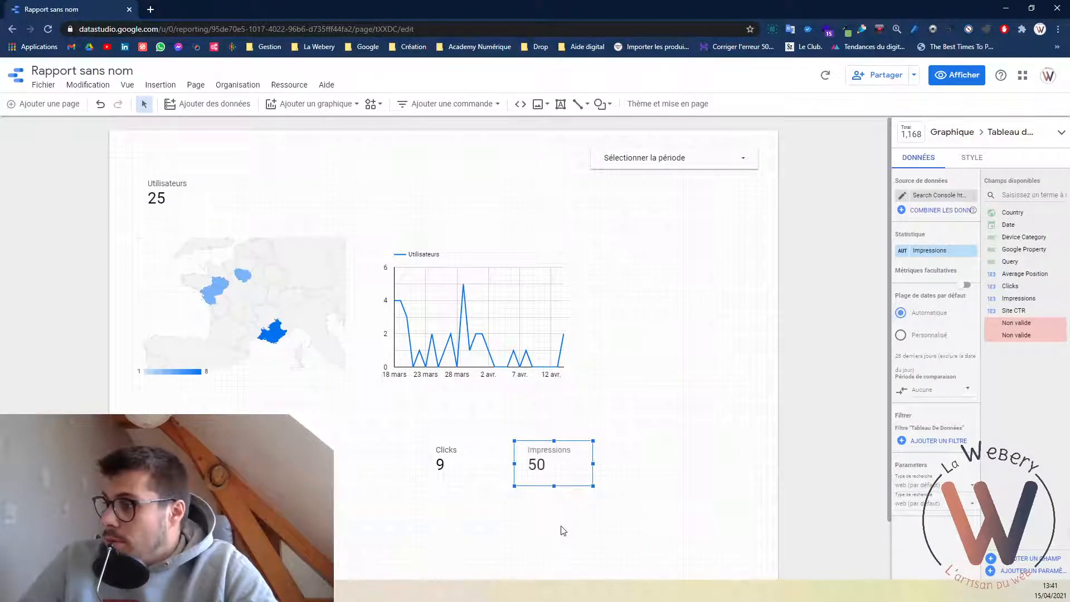
pyautogui.click(336, 106)
pyautogui.click(278, 171)
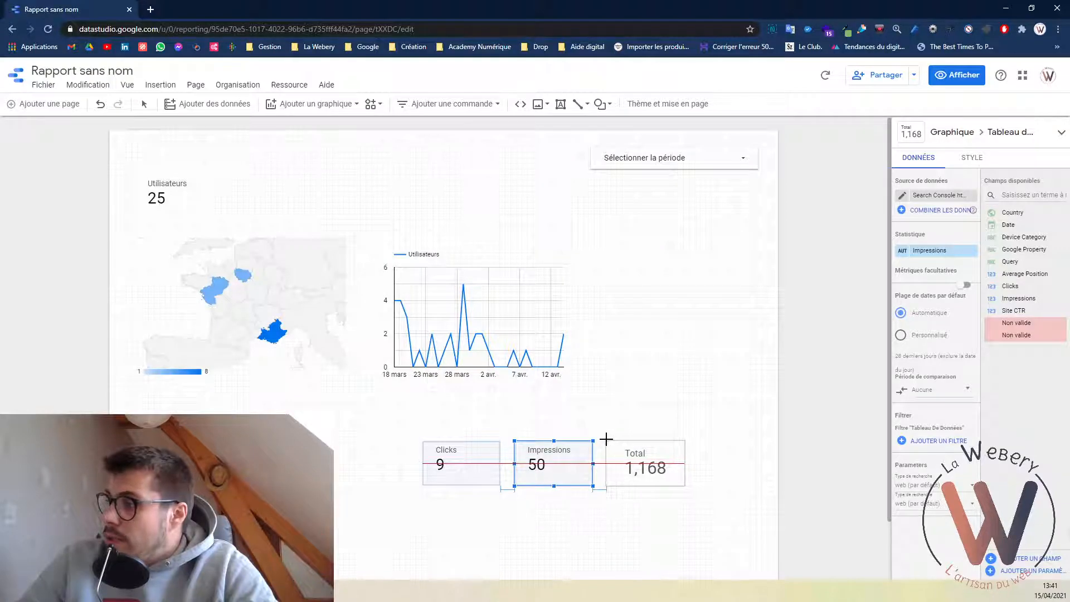
pyautogui.click(606, 439)
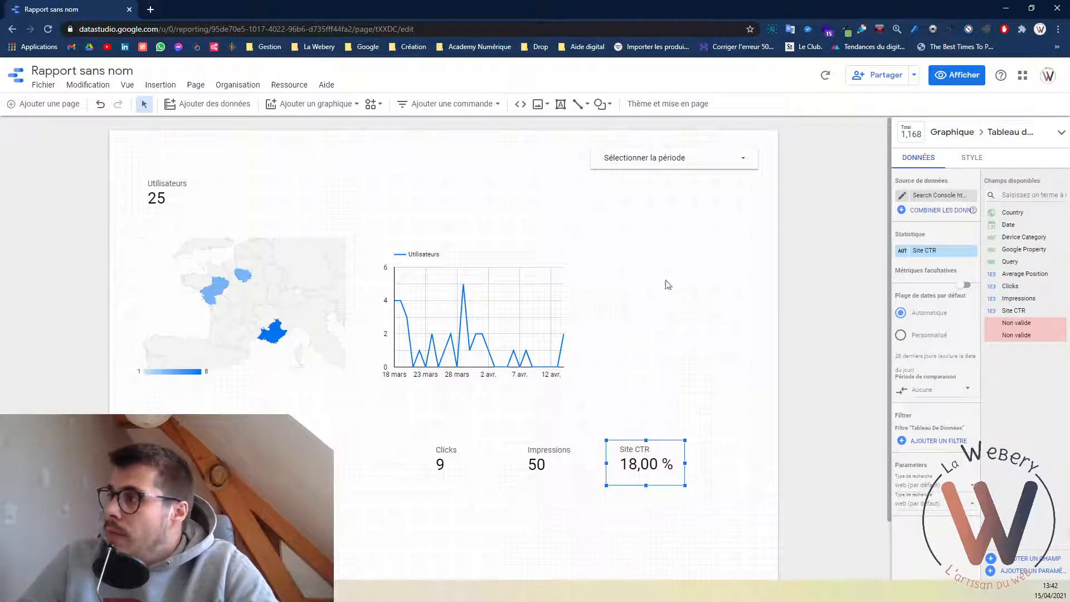
# Look over the finished page and add a second, blank page to the report.
pyautogui.scroll(-1, 344, 195)
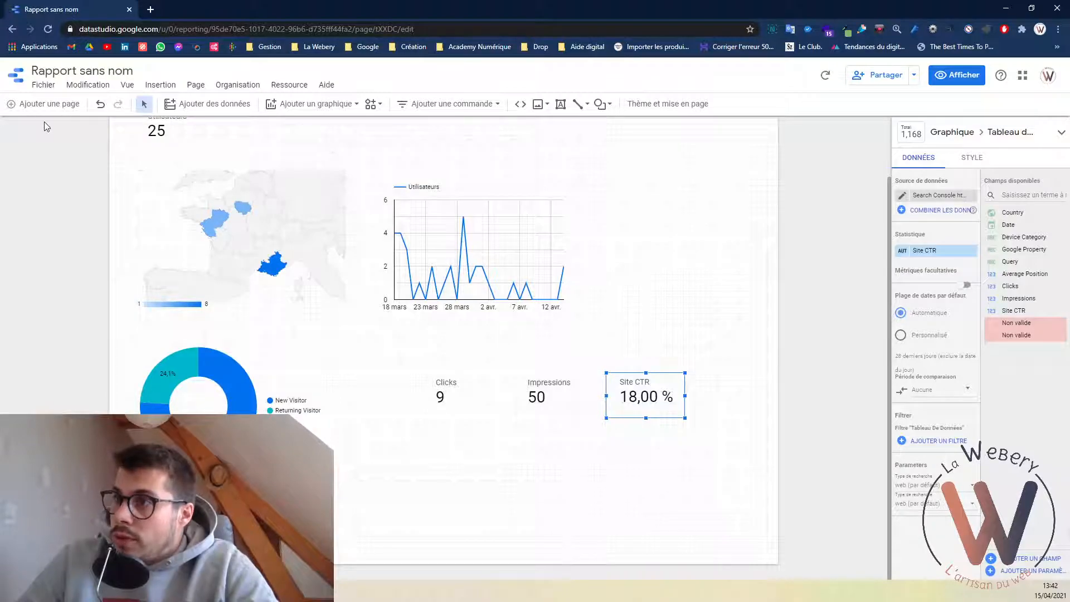
pyautogui.scroll(2, 380, 391)
pyautogui.scroll(-1, 333, 276)
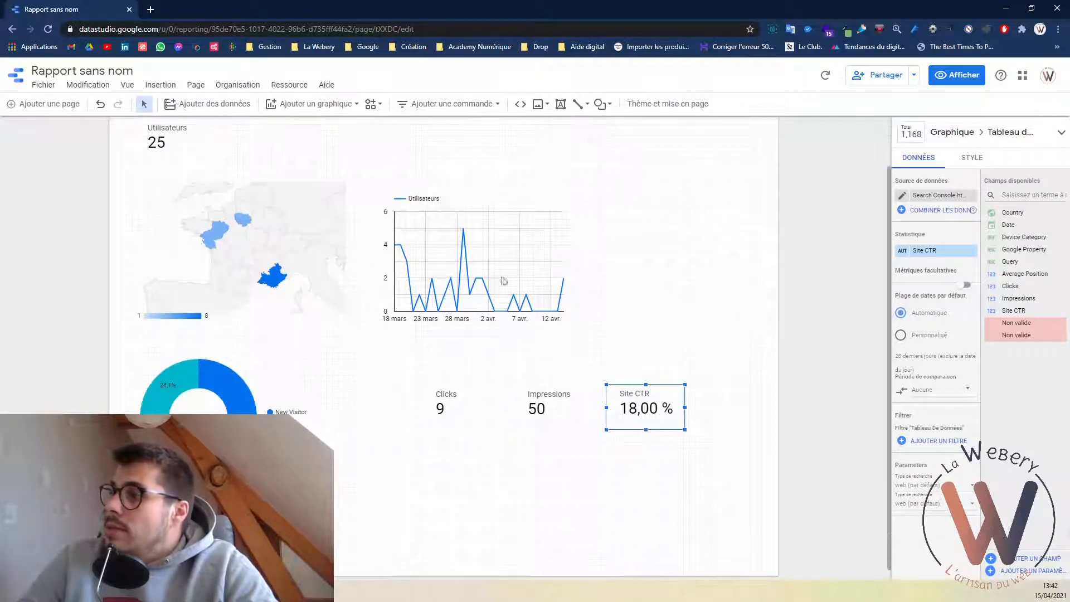
pyautogui.click(49, 104)
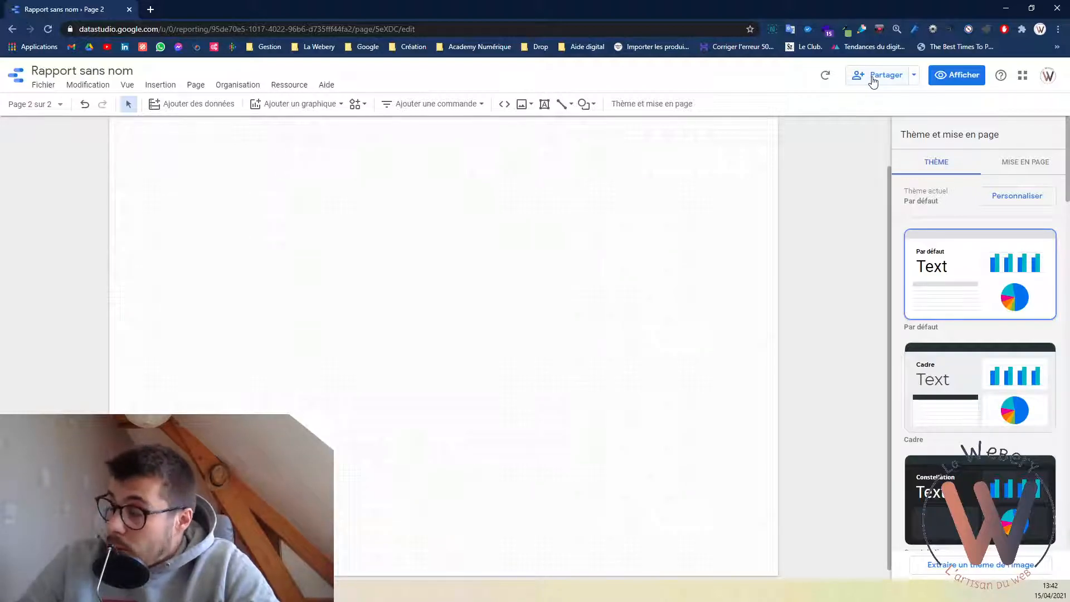
# Review the report's sharing settings, covering the link access levels and the permission options for added contacts, and leave without sharing.
pyautogui.click(873, 81)
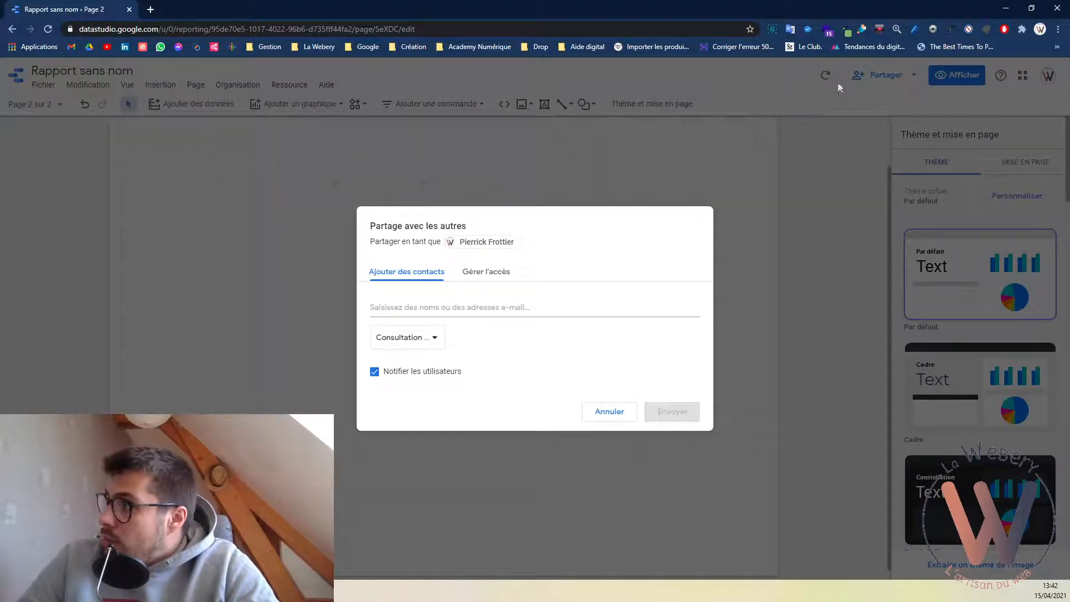
pyautogui.click(487, 274)
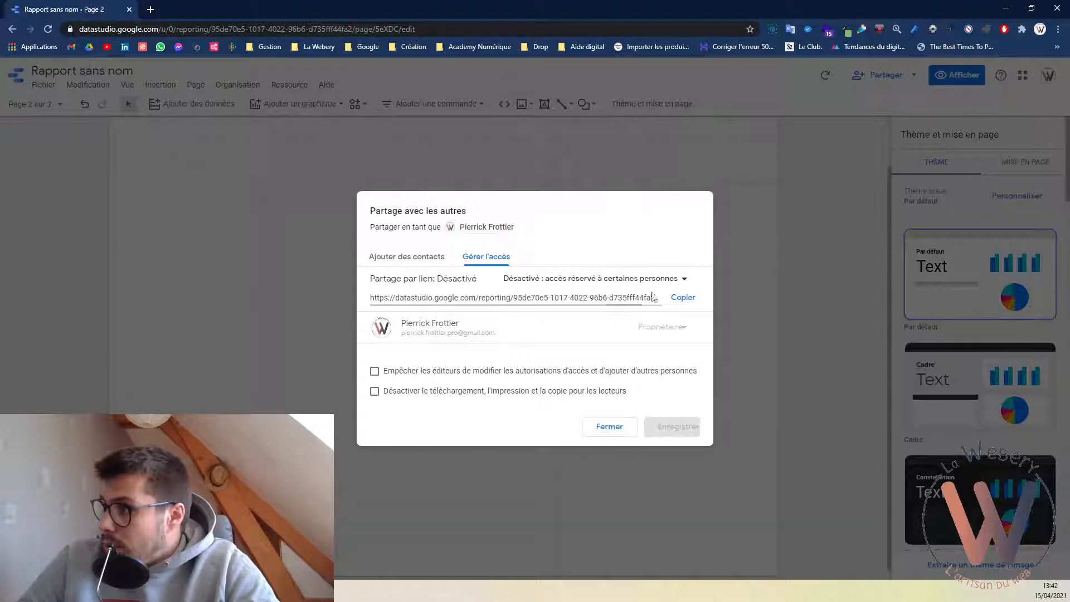
pyautogui.click(673, 282)
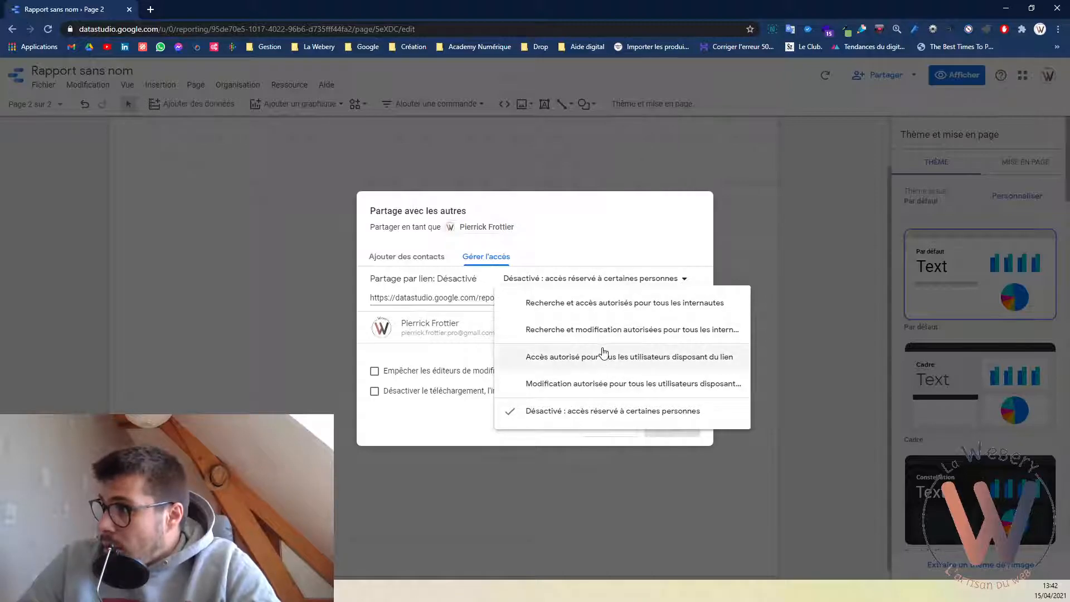
pyautogui.click(595, 244)
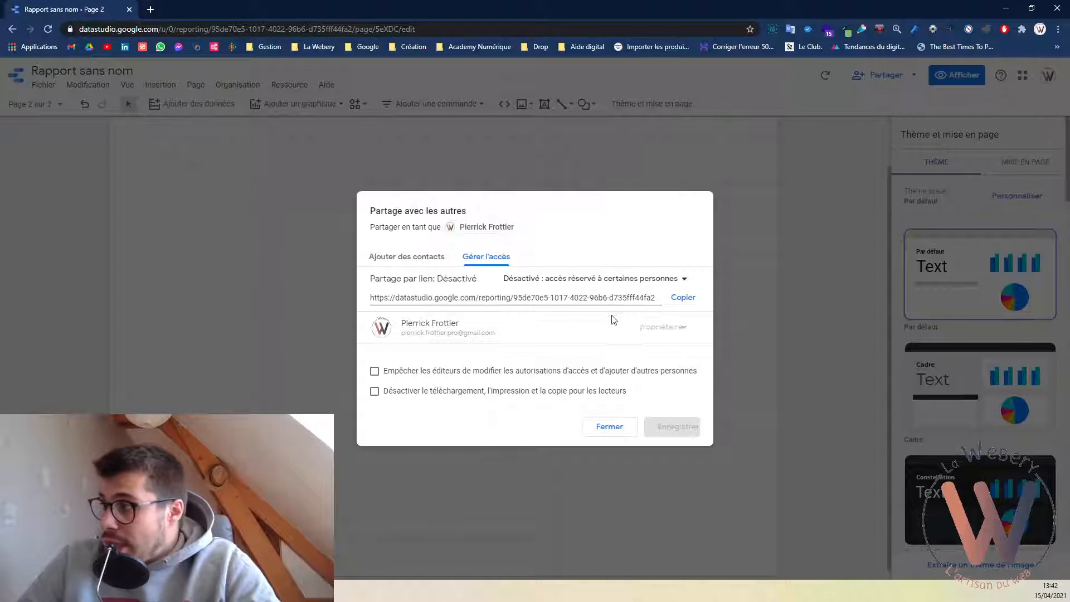
pyautogui.click(401, 258)
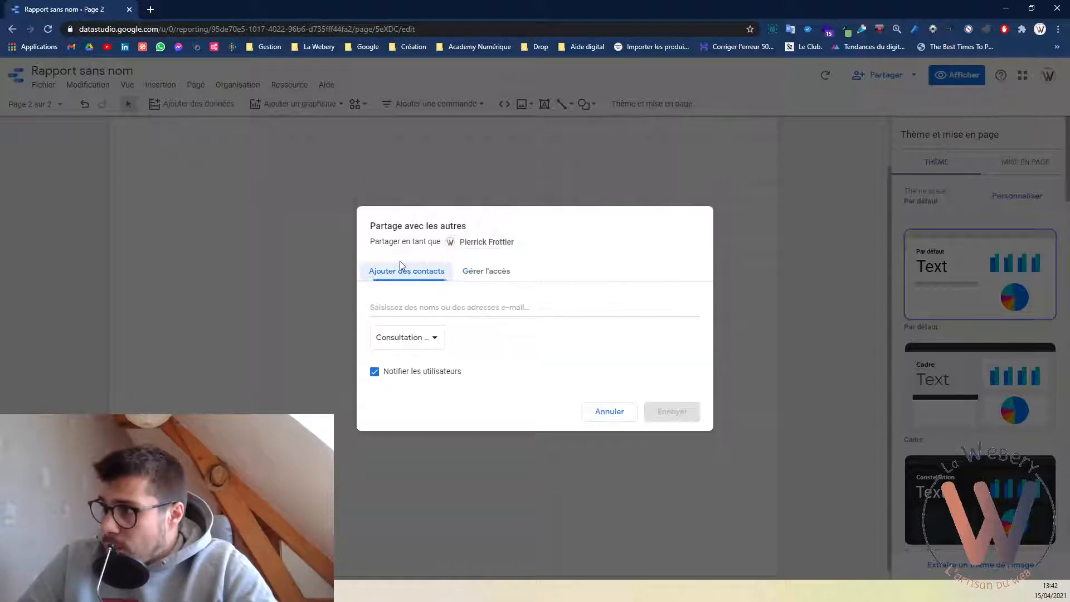
pyautogui.click(433, 344)
pyautogui.click(519, 341)
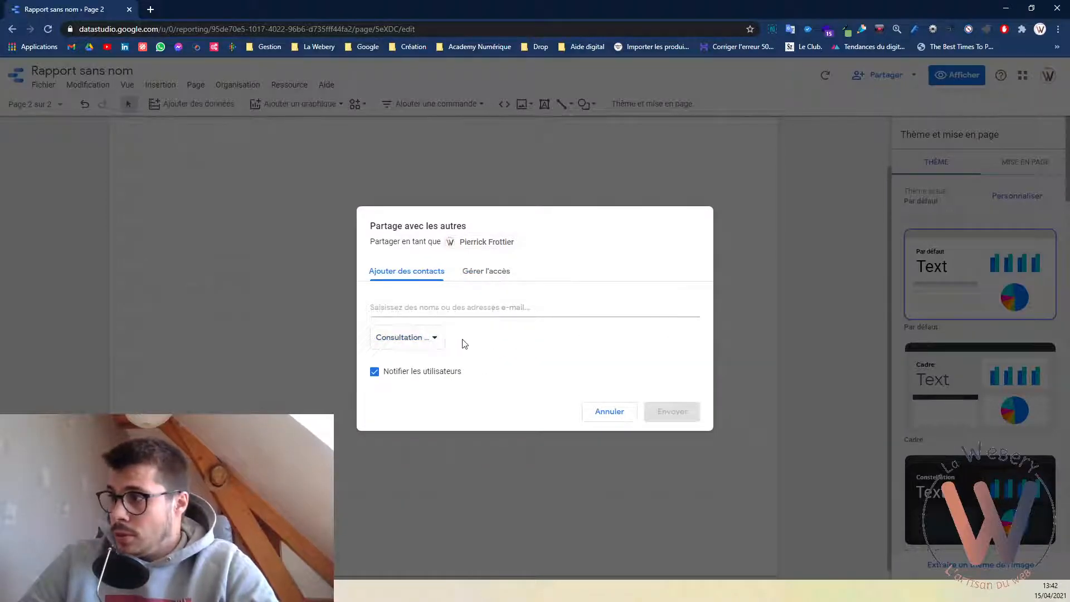
pyautogui.click(605, 413)
# View the shareable link to the report and the other sharing options, without copying the link.
pyautogui.click(913, 76)
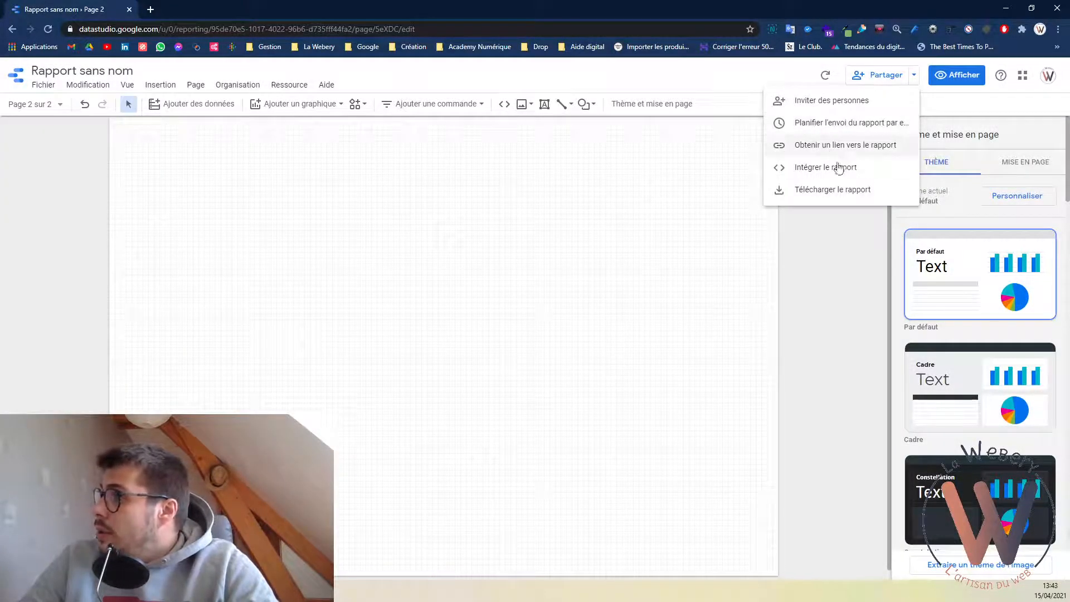
pyautogui.click(890, 144)
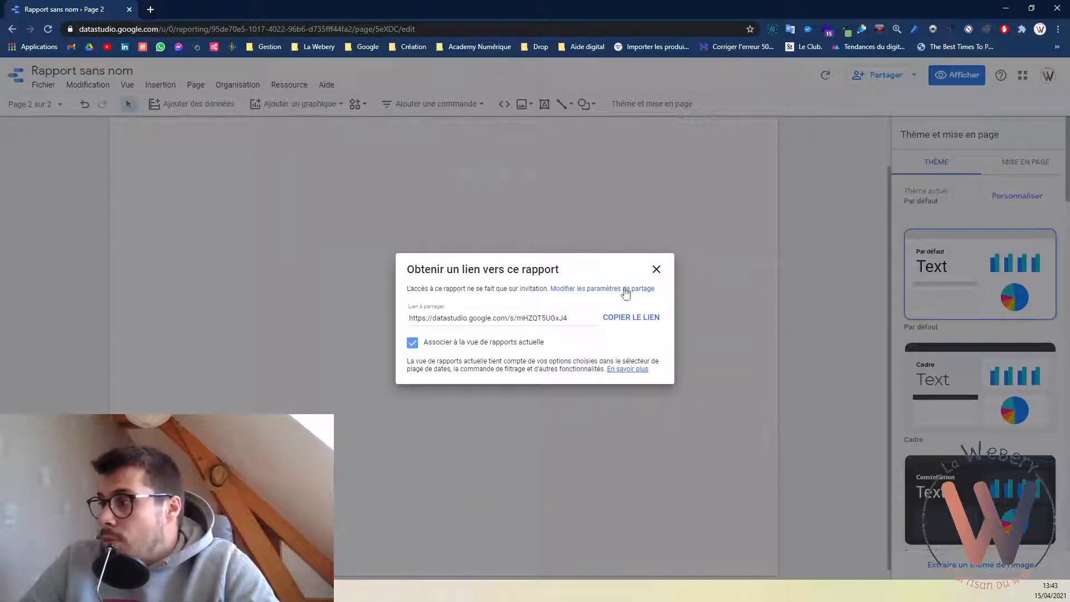
pyautogui.click(656, 269)
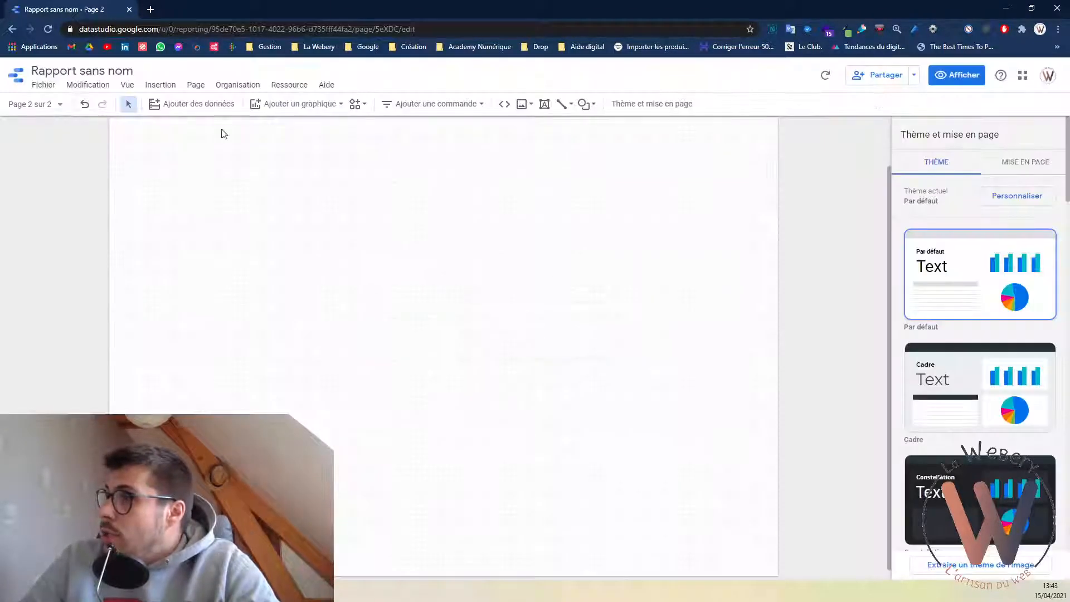
pyautogui.click(914, 76)
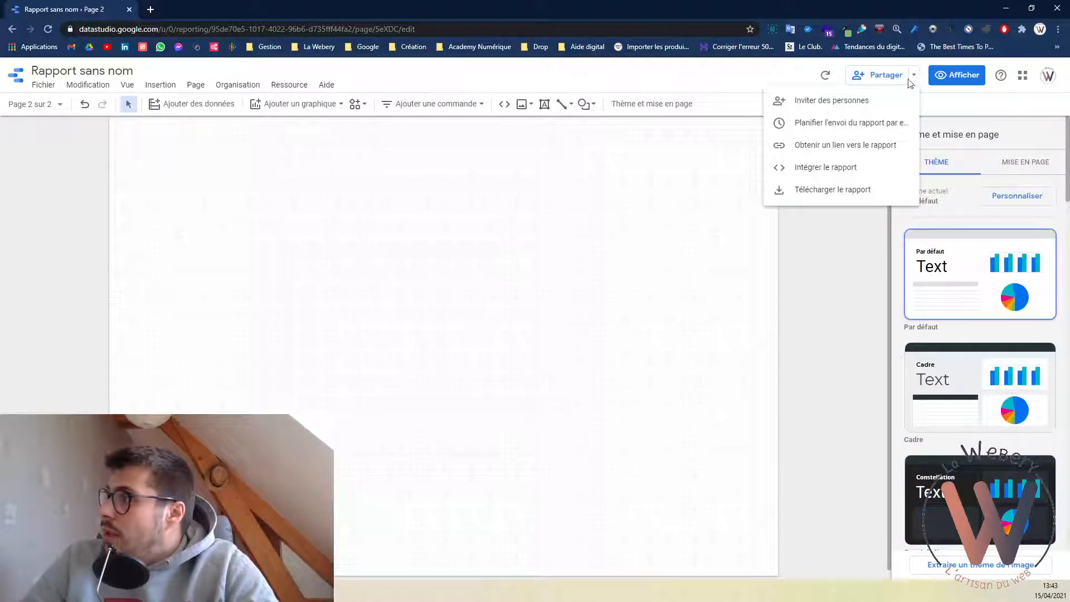
pyautogui.click(328, 100)
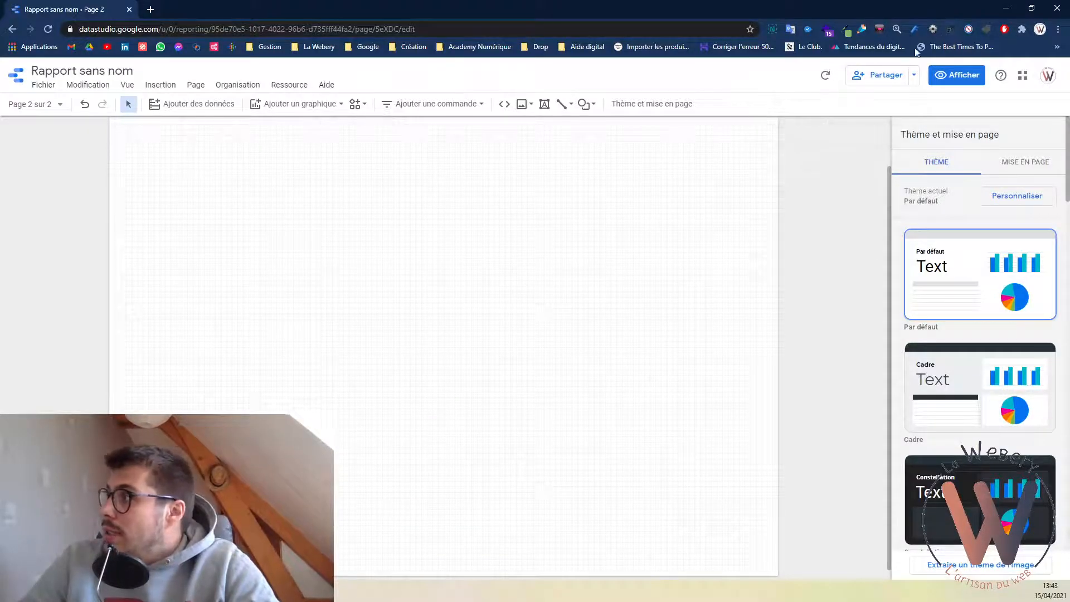
# Download the report as a PDF containing only Page 1.
pyautogui.click(917, 74)
pyautogui.click(826, 192)
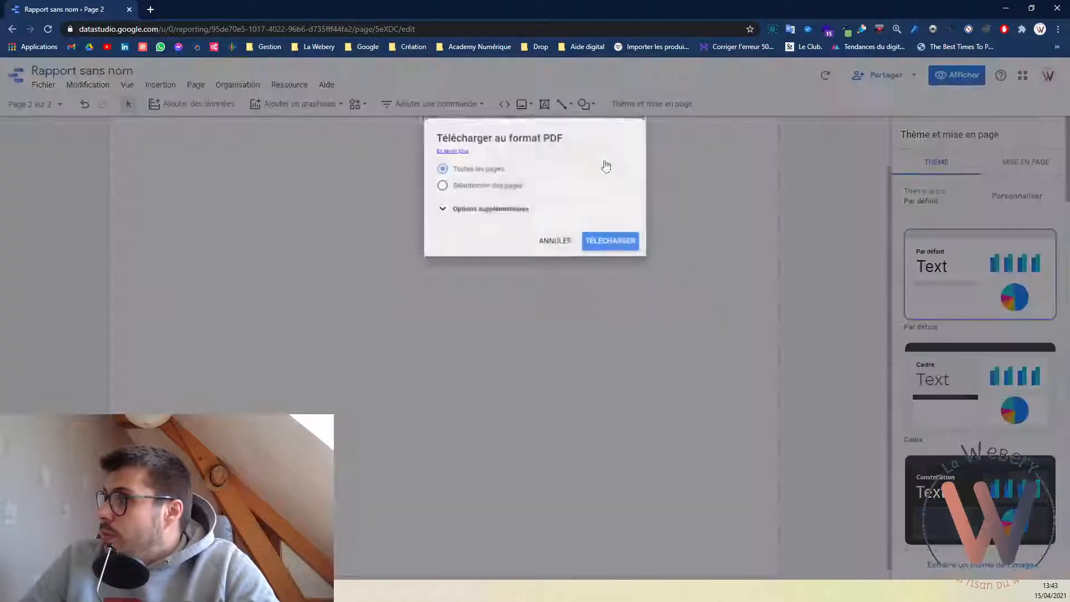
pyautogui.click(450, 186)
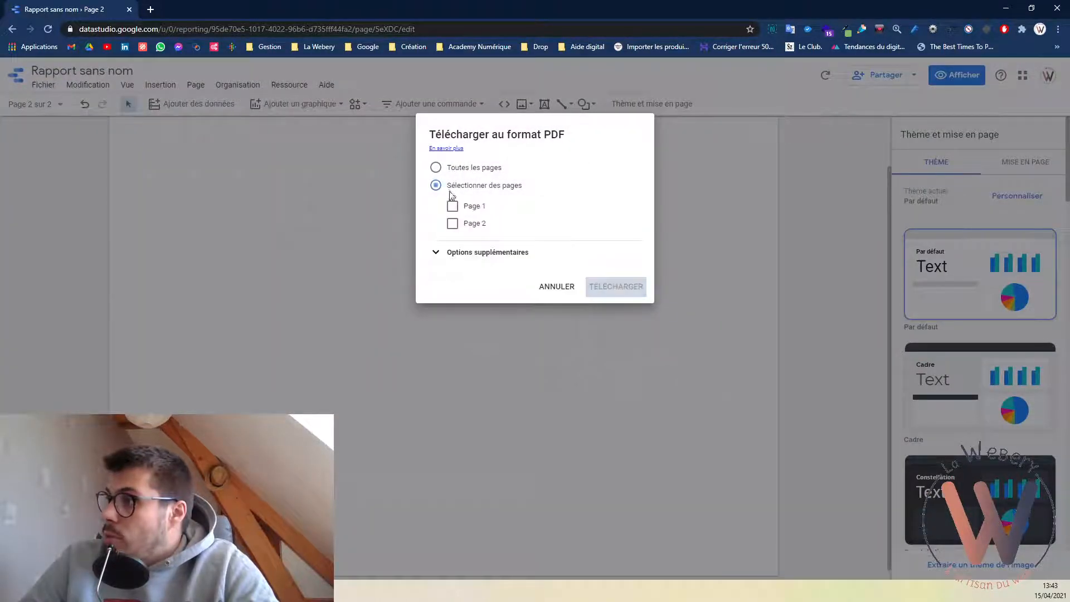
pyautogui.click(452, 206)
pyautogui.click(601, 277)
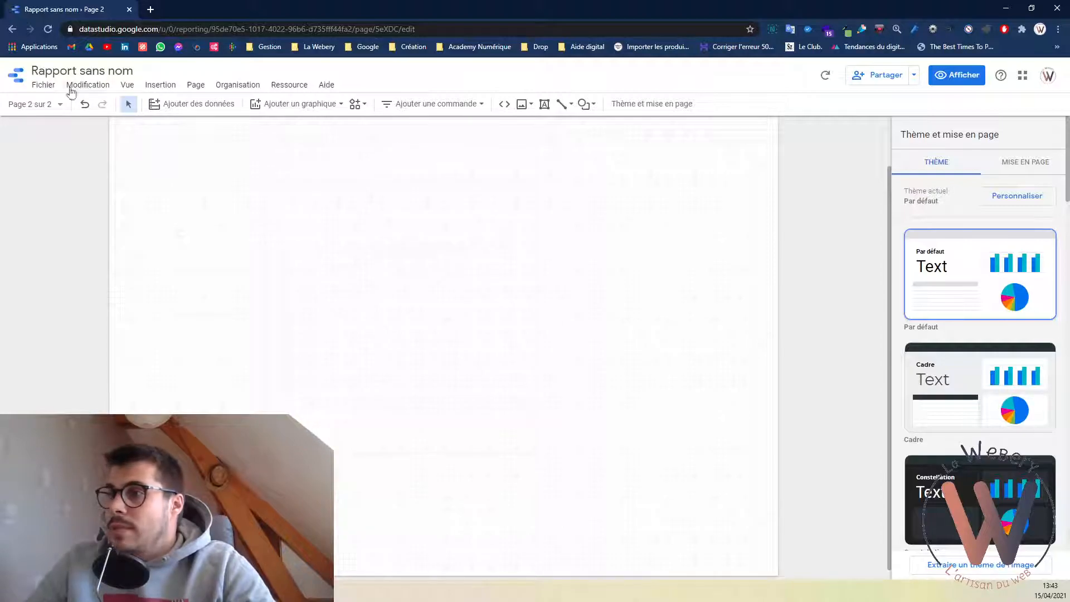
# Return to Page 1 of the report and open the downloaded Rapport_sans_nom.pdf to check the export.
pyautogui.click(58, 104)
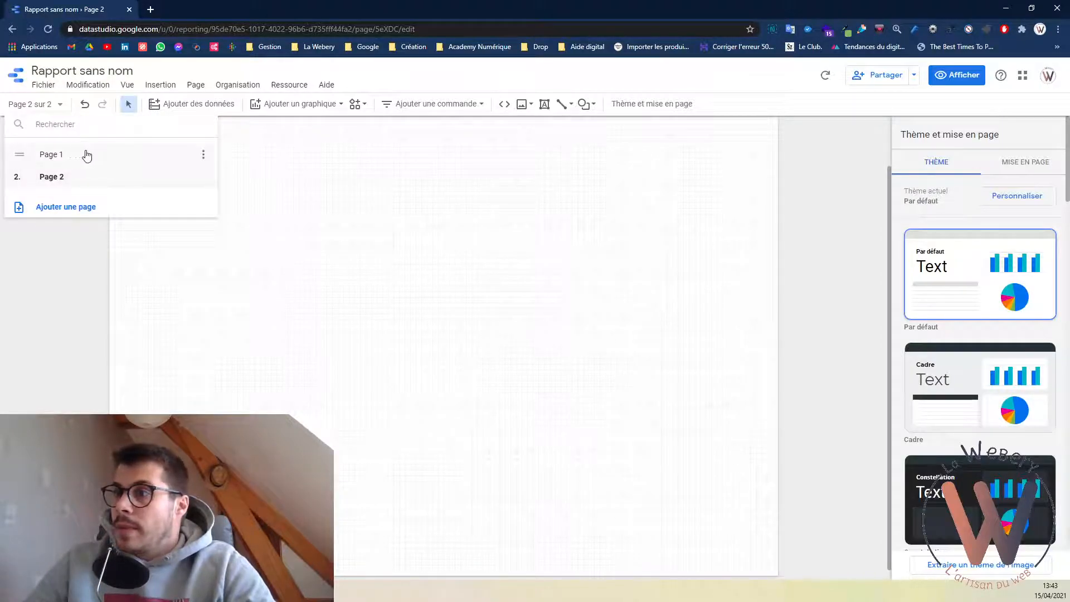
pyautogui.click(81, 155)
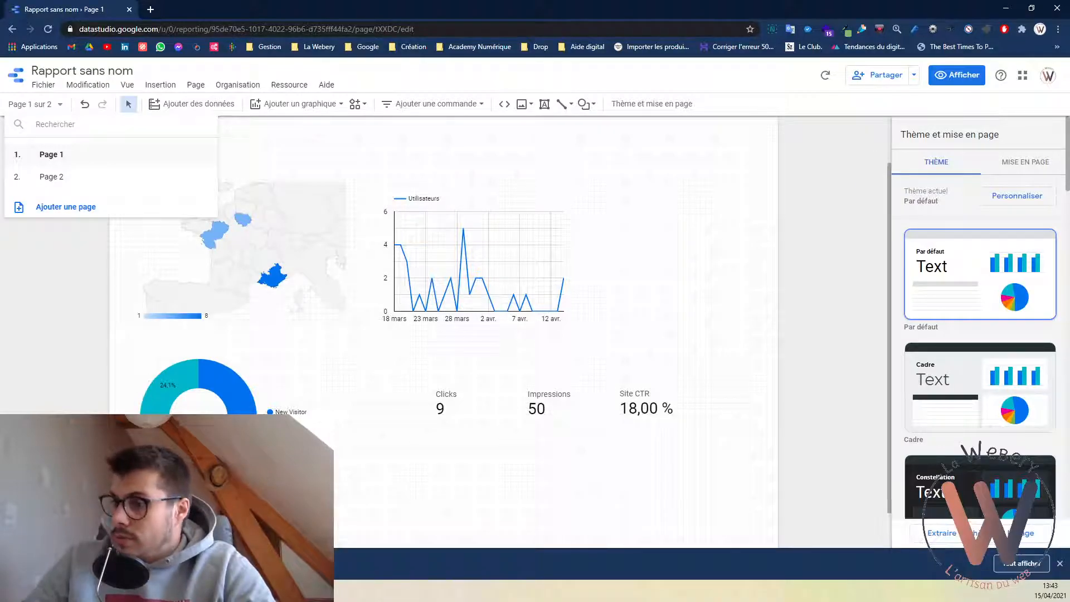
pyautogui.click(56, 563)
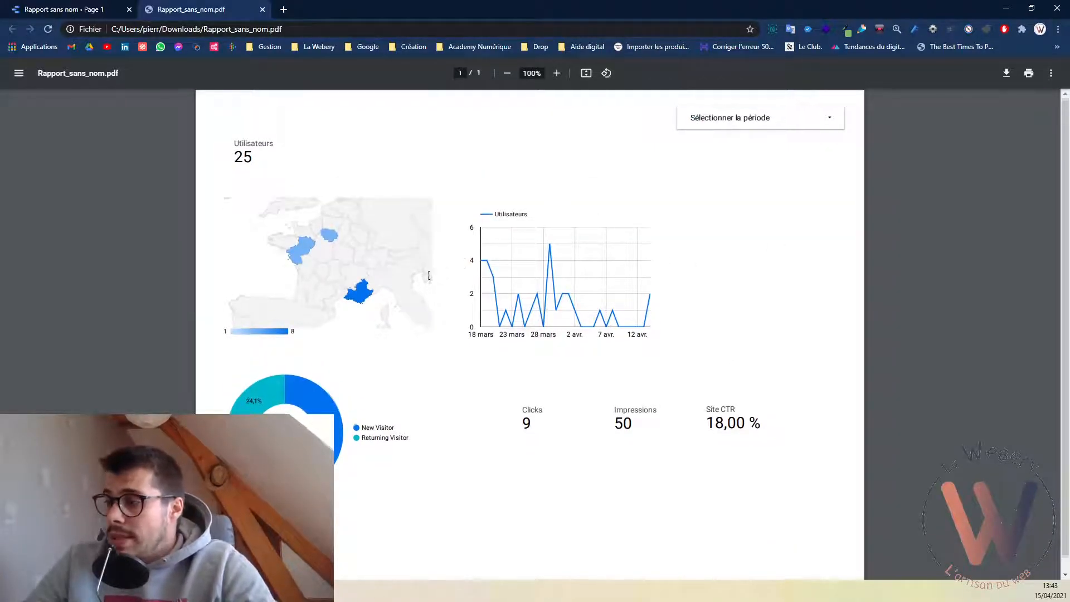
# Look over the exported PDF, return to Page 1 of the report and switch the report to view mode.
pyautogui.scroll(-1, 357, 319)
pyautogui.scroll(1, 494, 358)
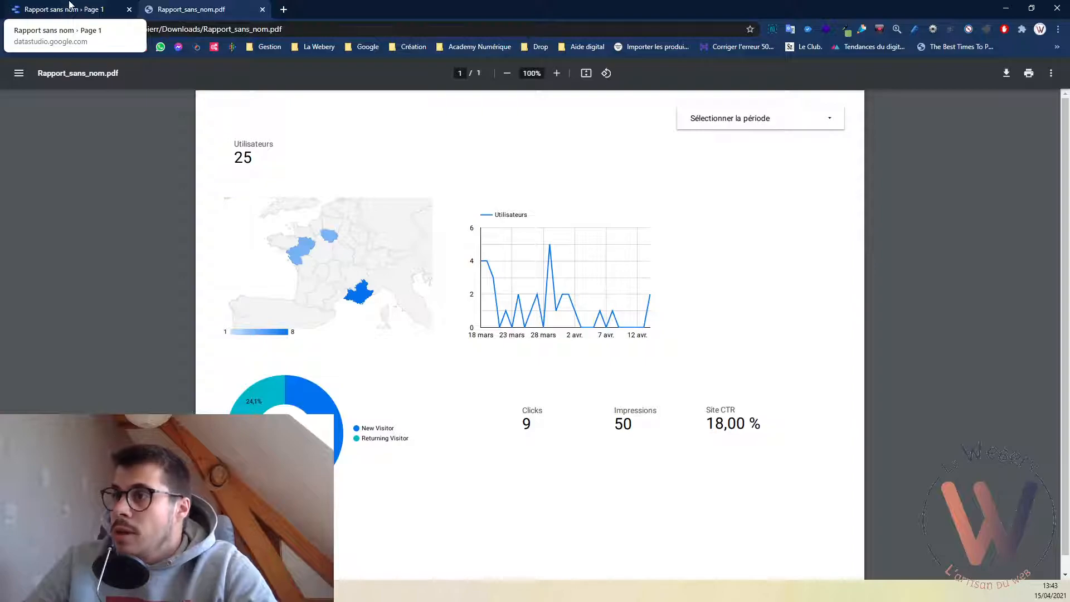
pyautogui.click(114, 11)
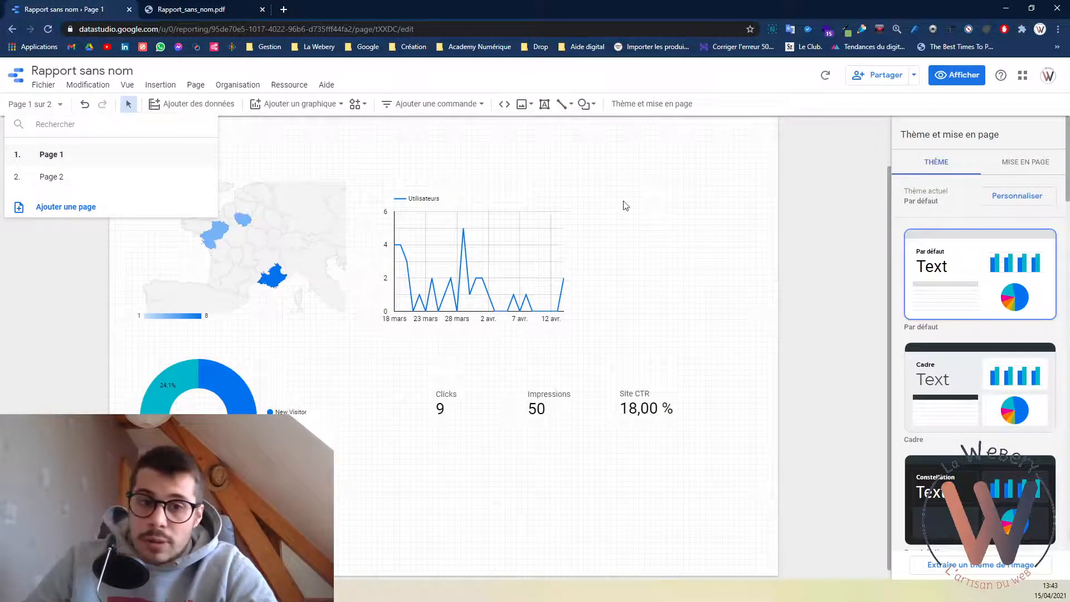
pyautogui.click(833, 173)
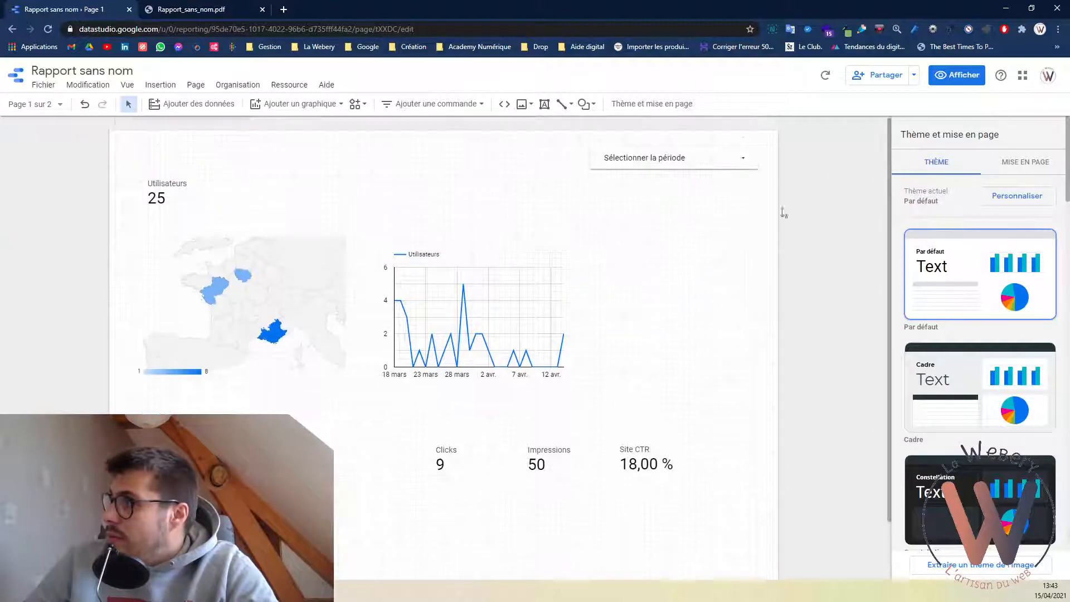
pyautogui.click(956, 74)
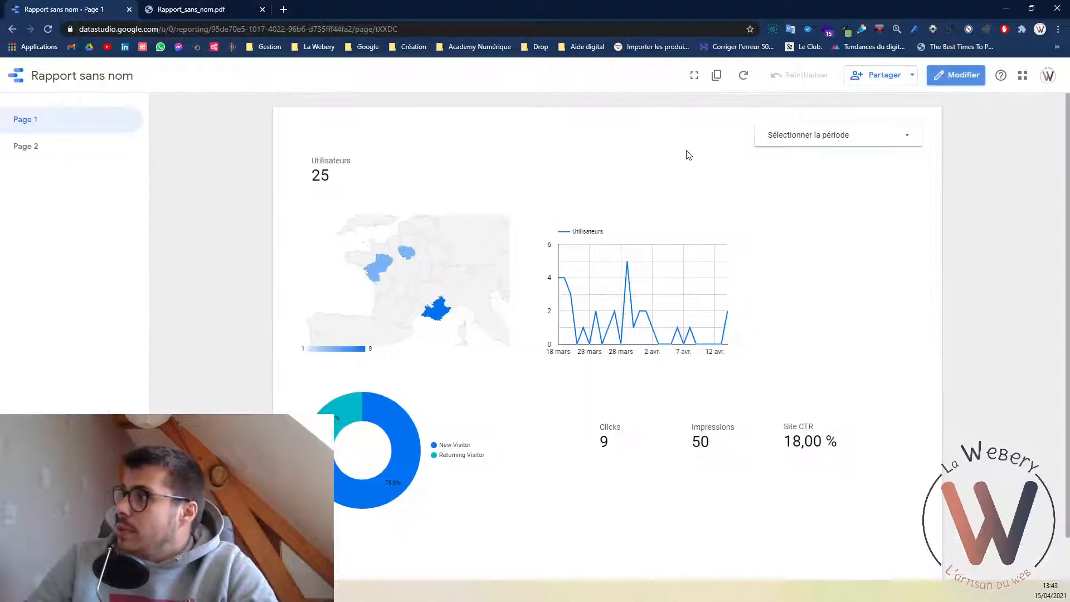
# Set the report's date range to 1 April 2021 through 30 April 2021.
pyautogui.click(857, 143)
pyautogui.click(744, 214)
pyautogui.click(890, 279)
pyautogui.click(891, 318)
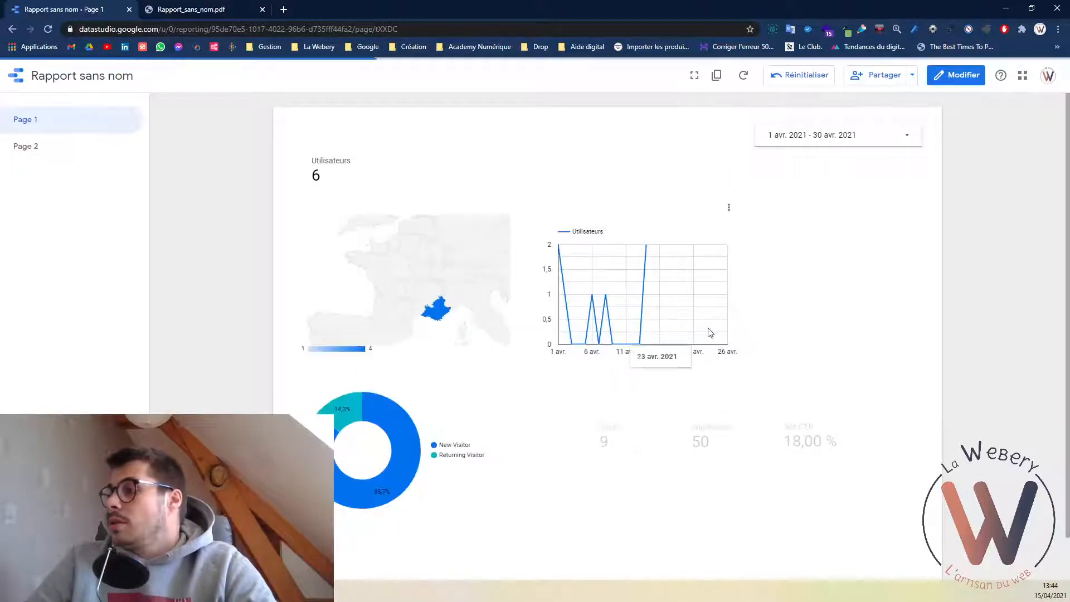
# Download the report as a PDF again, selecting only Page 1.
pyautogui.click(914, 78)
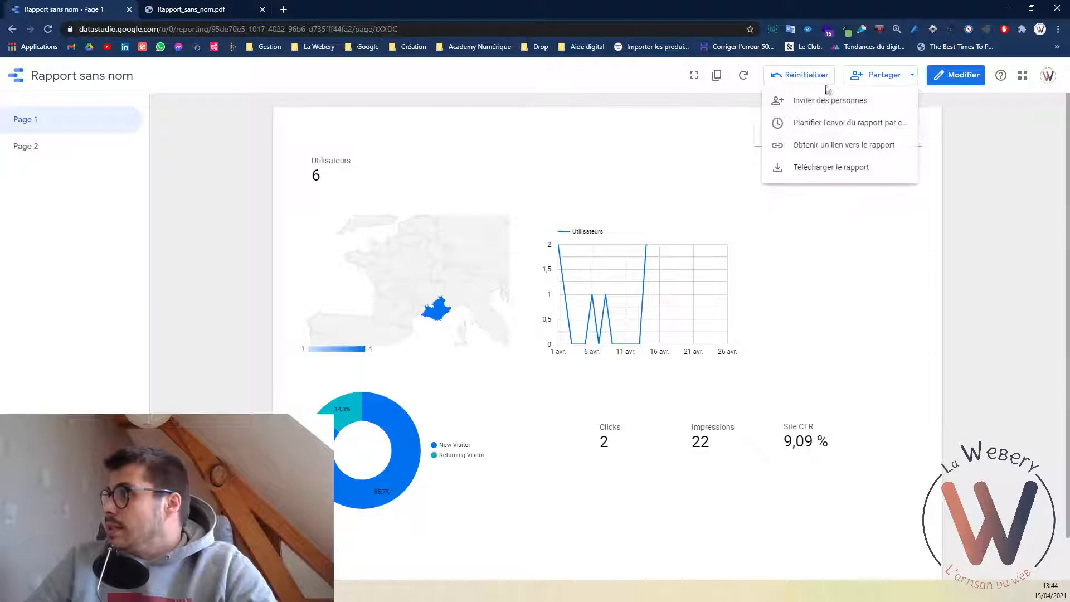
pyautogui.click(780, 167)
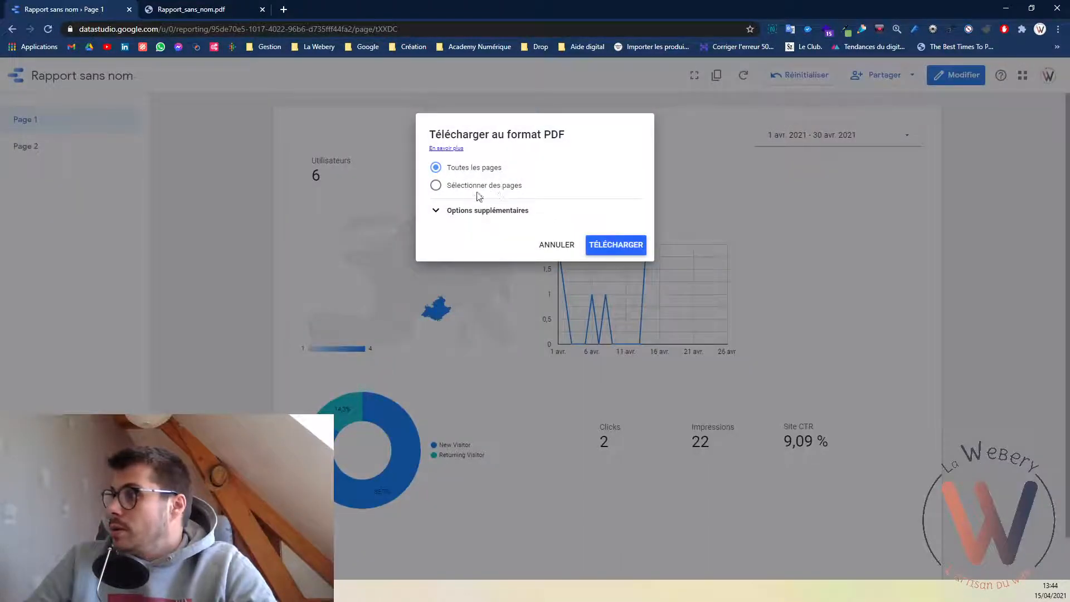
pyautogui.click(477, 188)
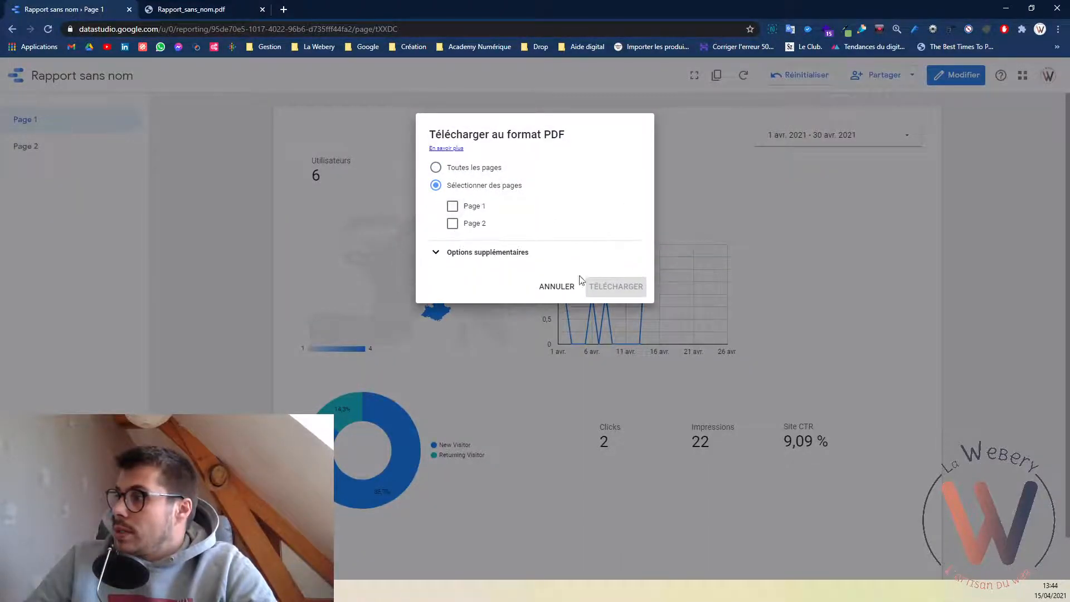
pyautogui.click(452, 206)
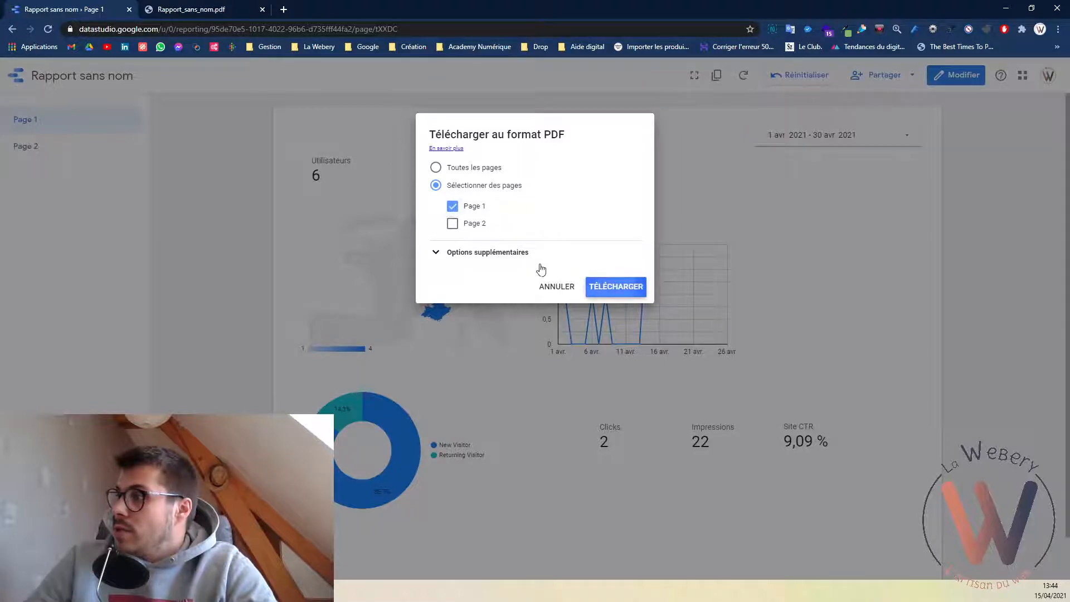
pyautogui.click(616, 286)
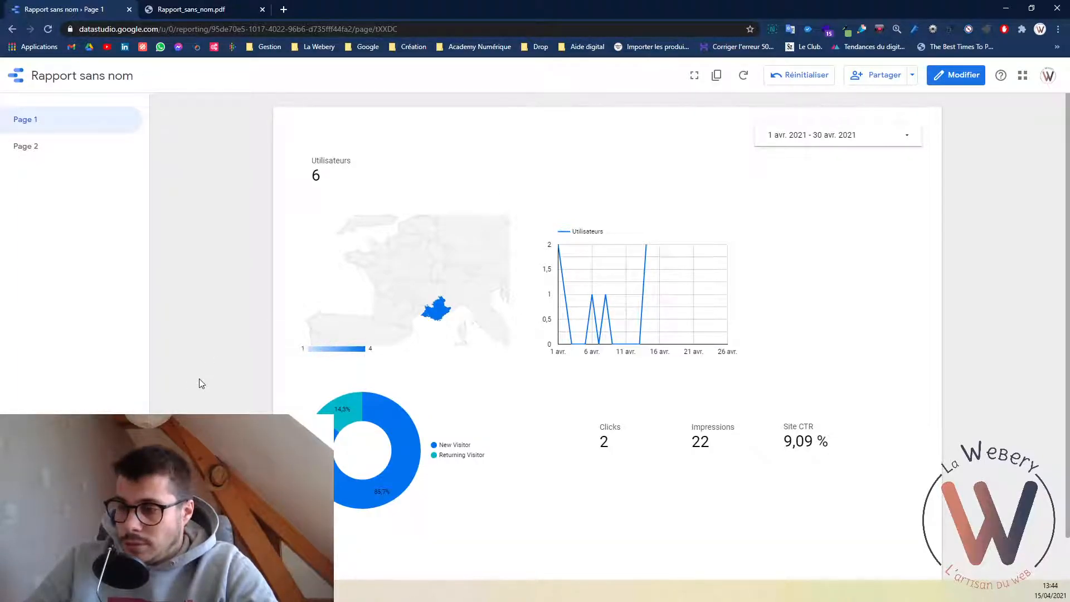
# Check the downloaded Rapport_sans_nom (1).pdf, and view the report's date range options without applying a period.
pyautogui.hotkey('ctrl', 'z')
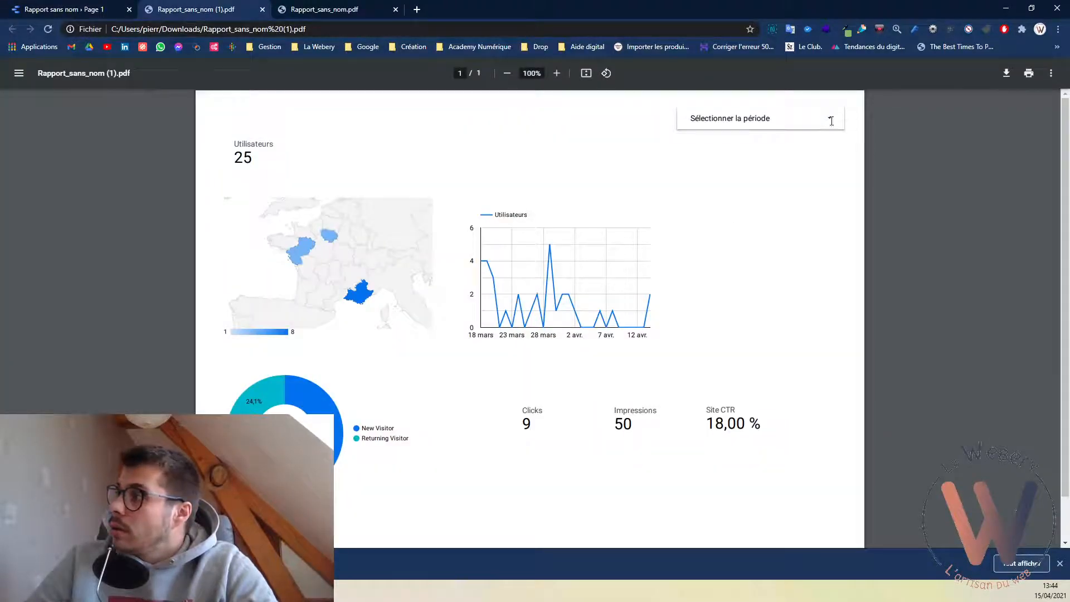
pyautogui.click(341, 7)
pyautogui.click(120, 7)
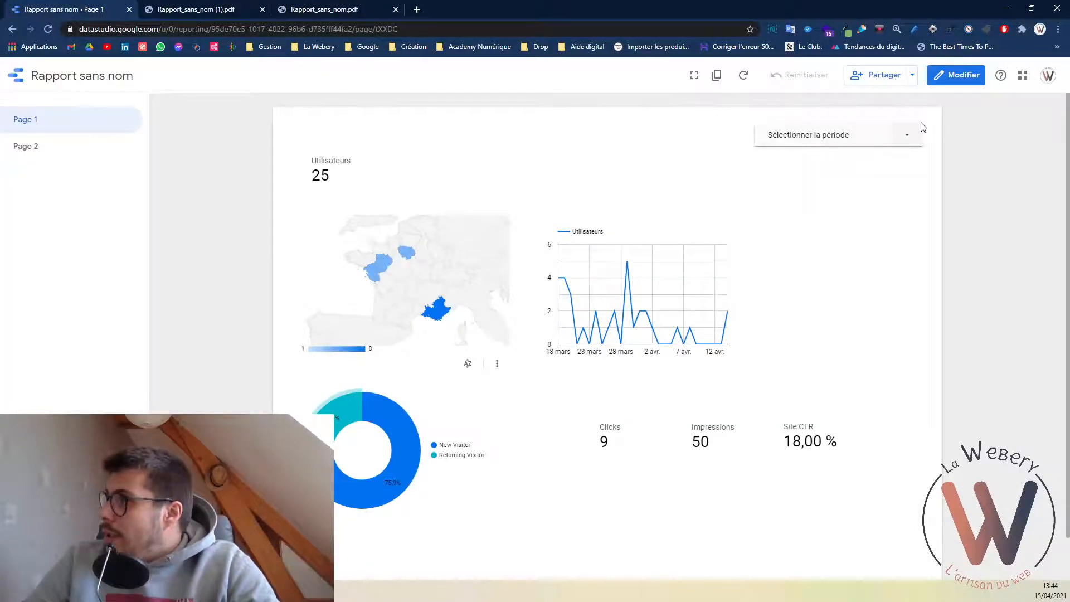
pyautogui.click(901, 136)
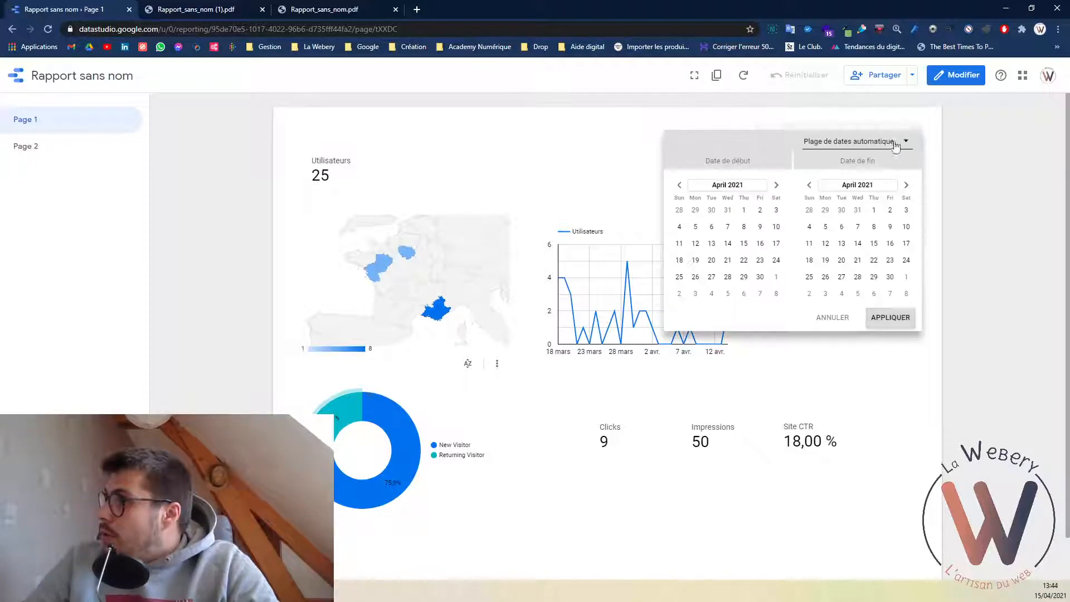
pyautogui.click(992, 191)
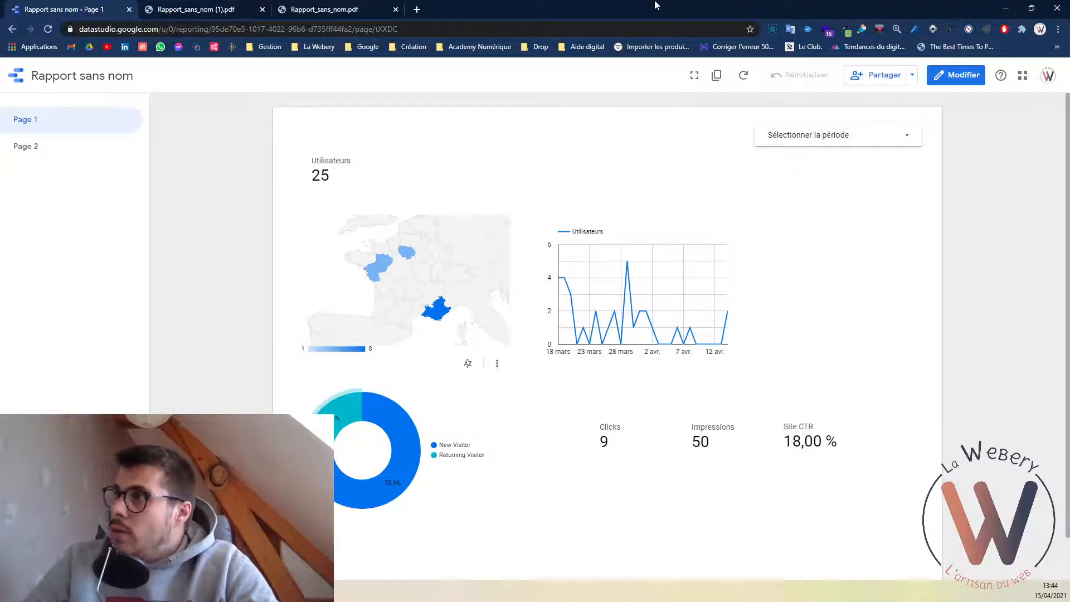
# View the Data Studio home page and browse the free Data Studio templates listed on sheetsformarketers.com.
pyautogui.click(26, 78)
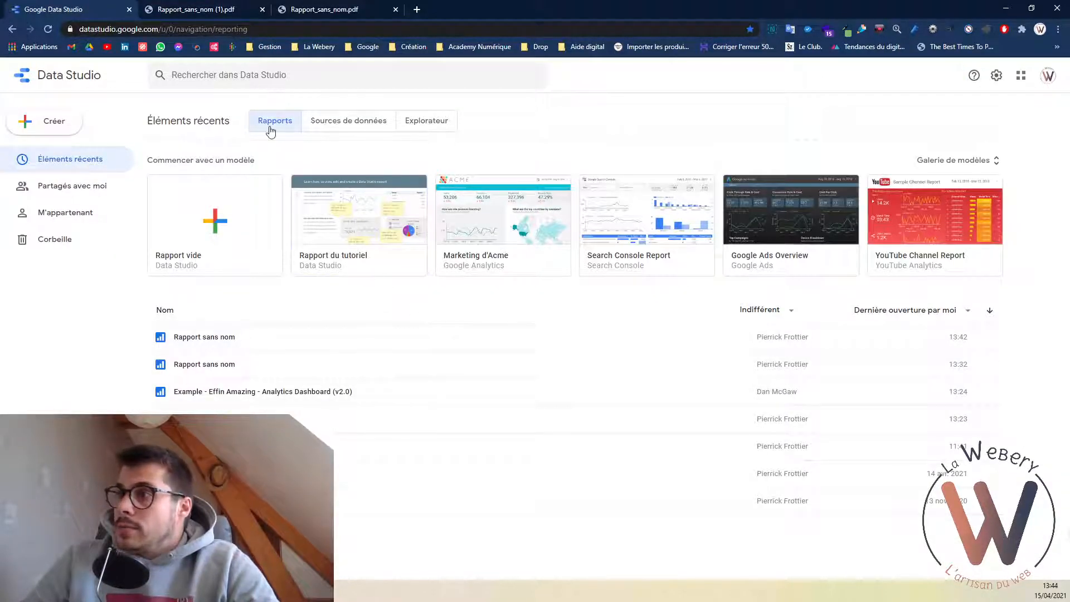
pyautogui.moveTo(297, 590)
pyautogui.click(176, 544)
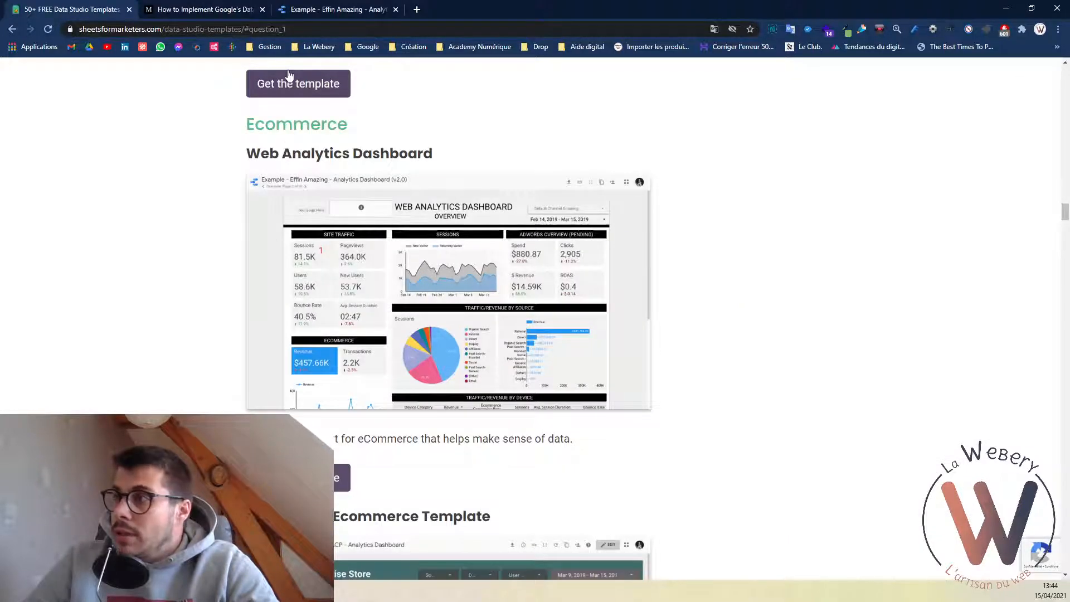
pyautogui.scroll(20, 314, 311)
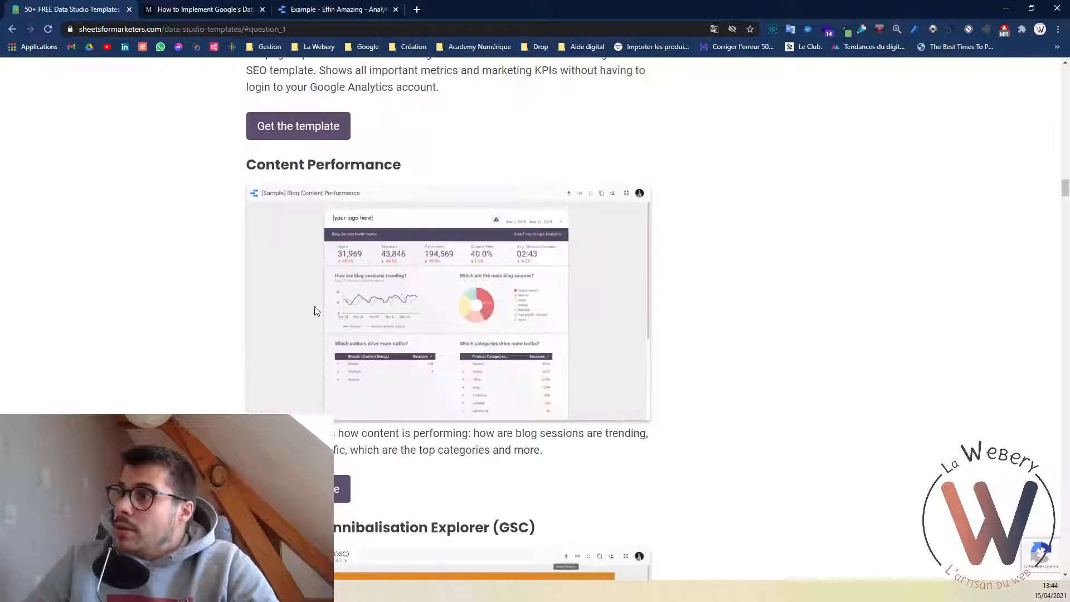
pyautogui.moveTo(1065, 179); pyautogui.dragTo(1066, 114)
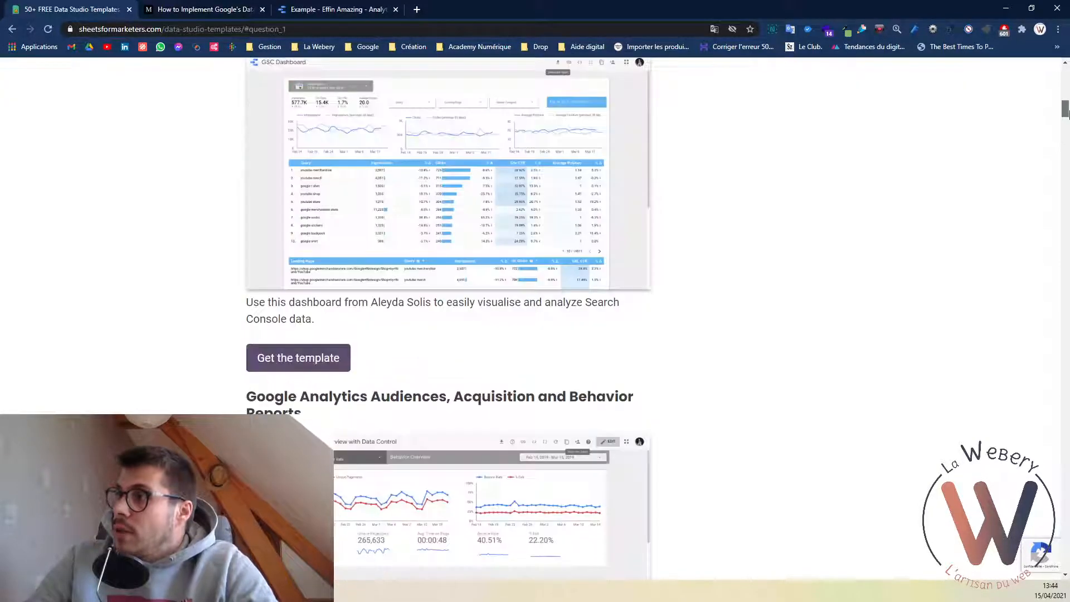
# Look over the Behavior Summary page of the Example - Effin Amazing - Analytics Dashboard (v2.0) report.
pyautogui.click(217, 9)
pyautogui.click(326, 7)
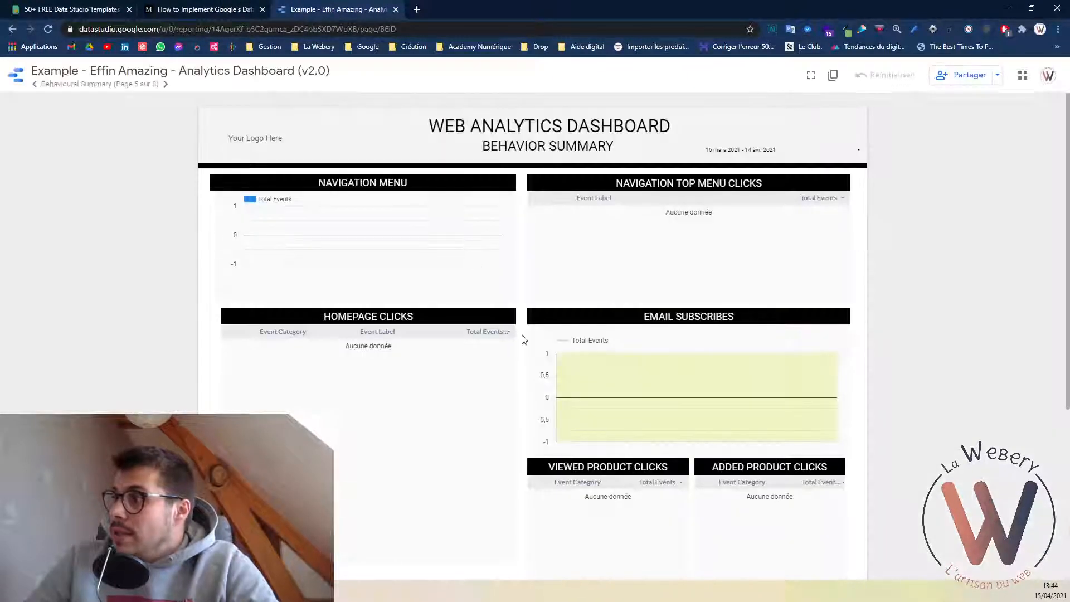
pyautogui.scroll(-2, 473, 363)
pyautogui.scroll(2, 310, 327)
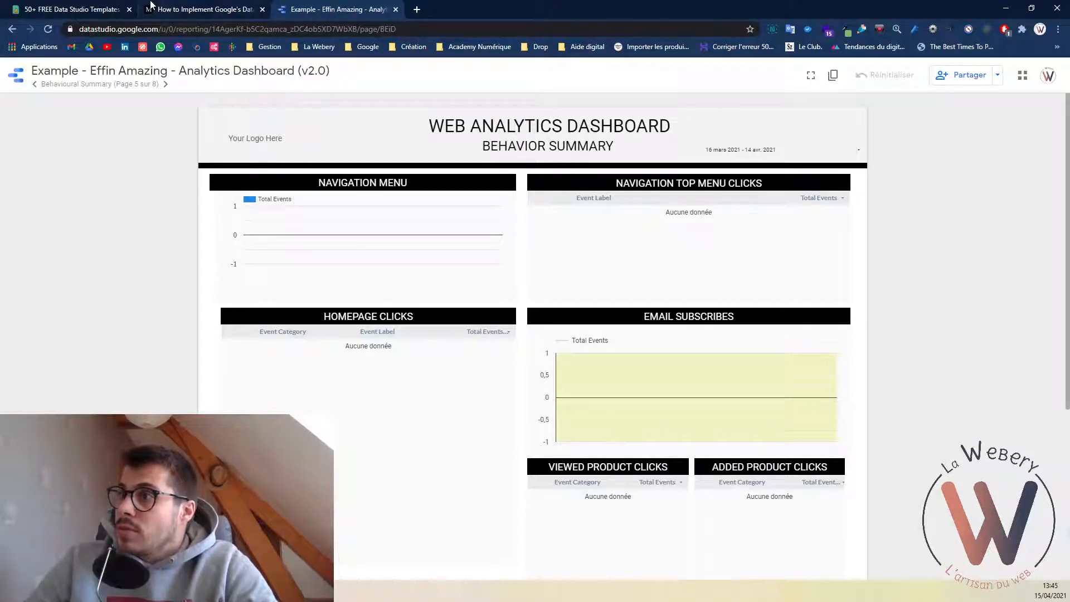
# Create a report from the Marketing d'Acme template on the Data Studio home page, using Toutes les données du site Web as the new data source.
pyautogui.click(17, 75)
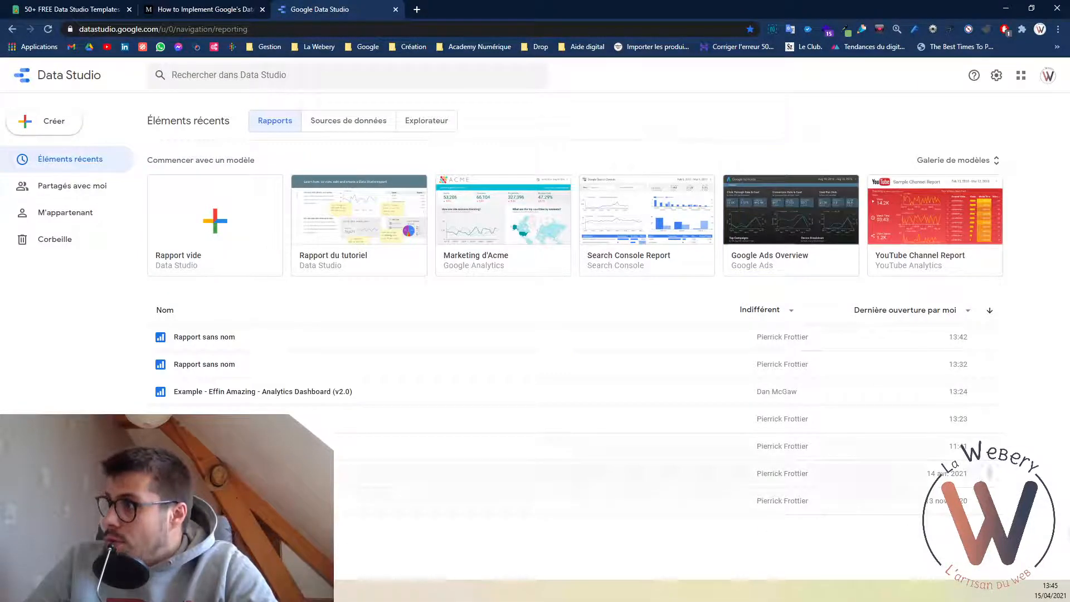
pyautogui.click(489, 226)
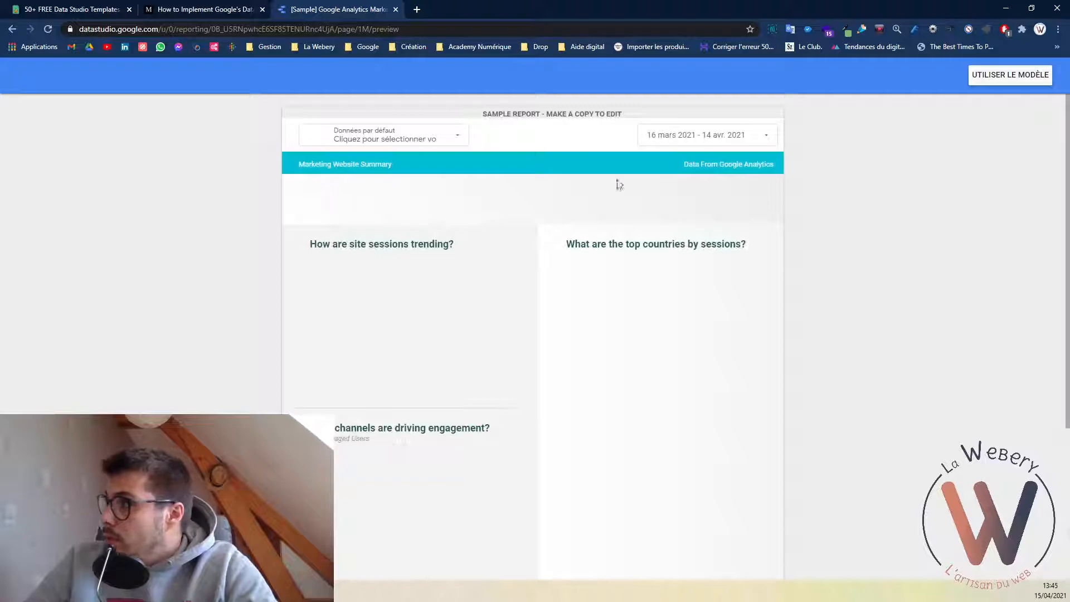
pyautogui.click(1027, 75)
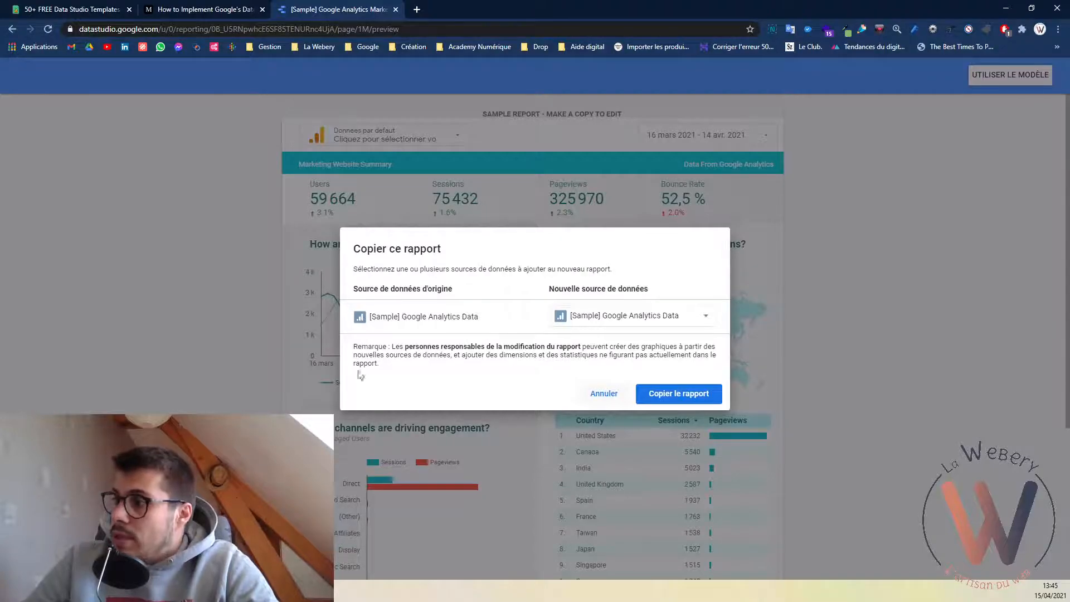
pyautogui.click(642, 326)
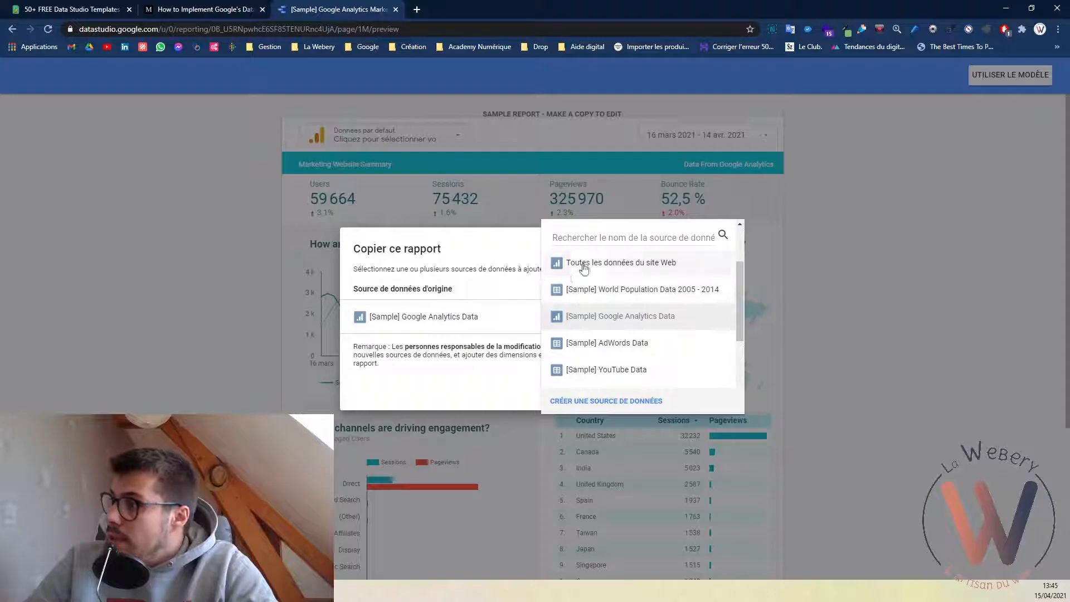
pyautogui.click(611, 262)
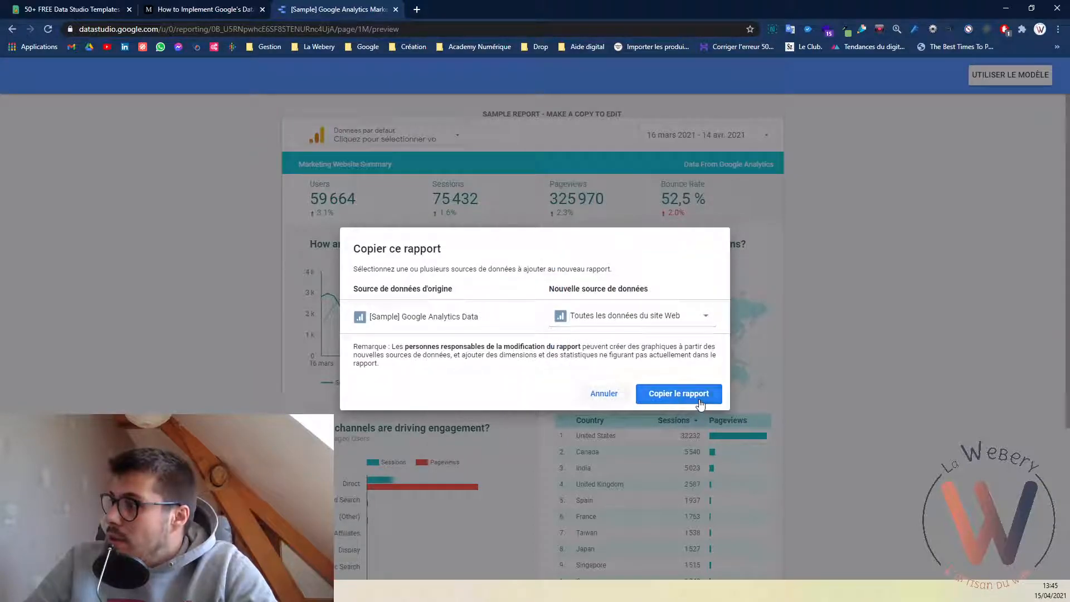
pyautogui.click(678, 393)
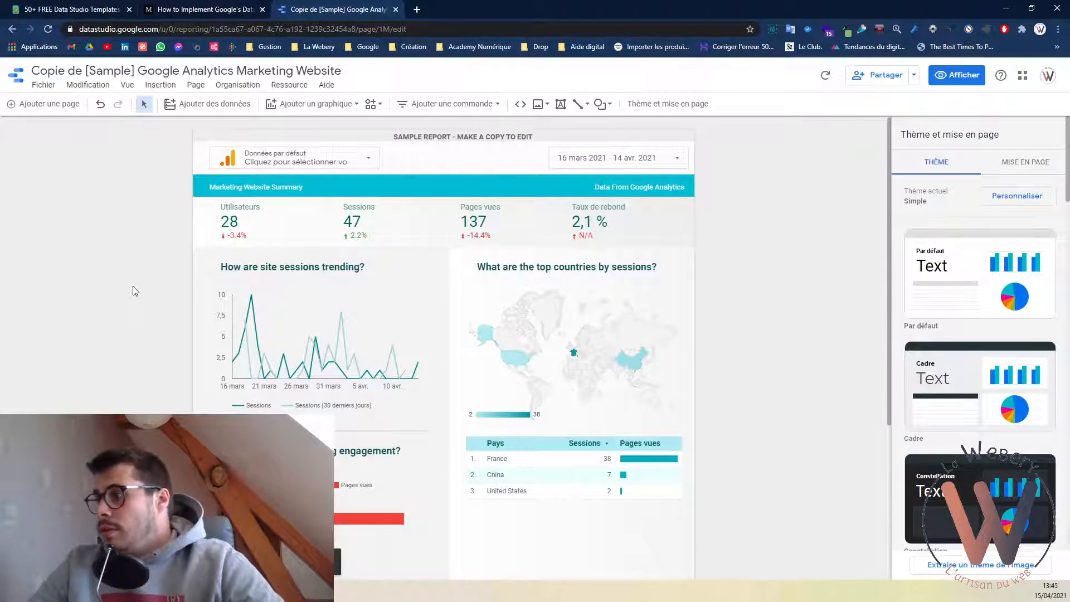
# Change the geographic dimension of the top countries map to Région.
pyautogui.scroll(-2, 132, 290)
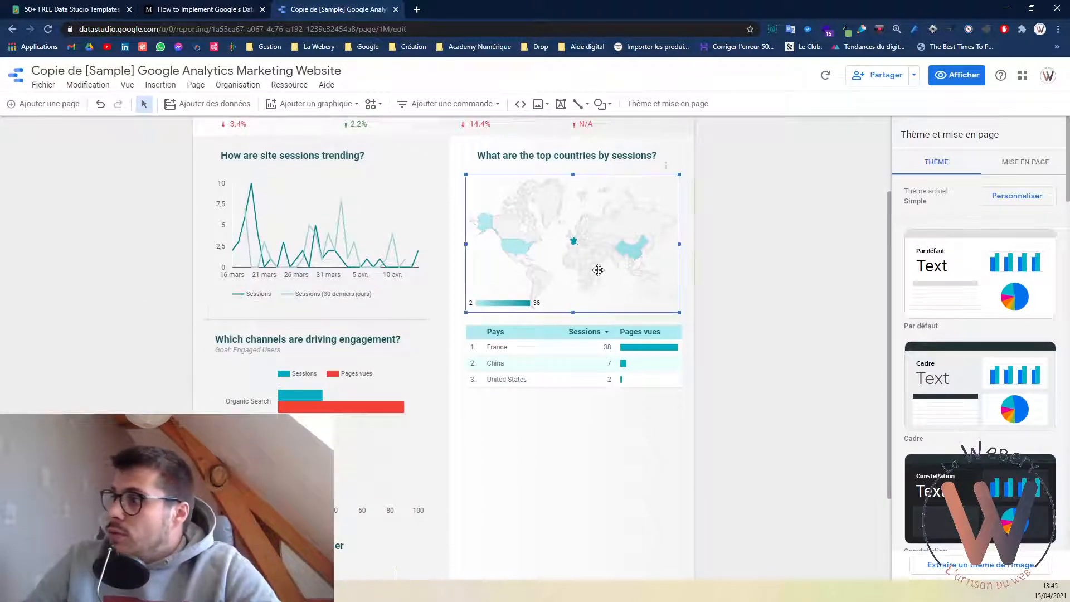
pyautogui.click(598, 270)
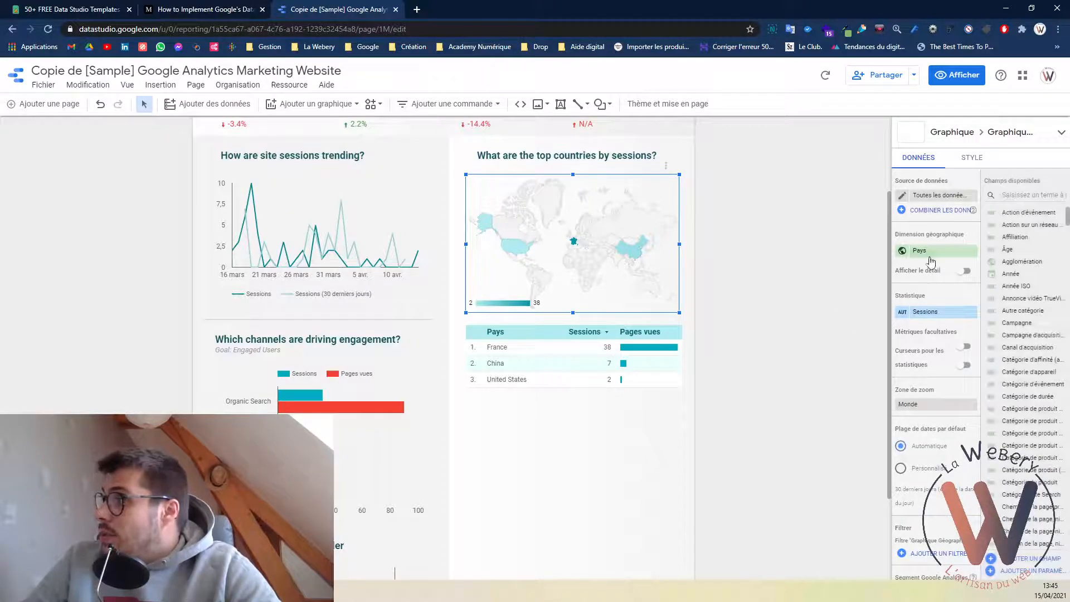
pyautogui.click(925, 252)
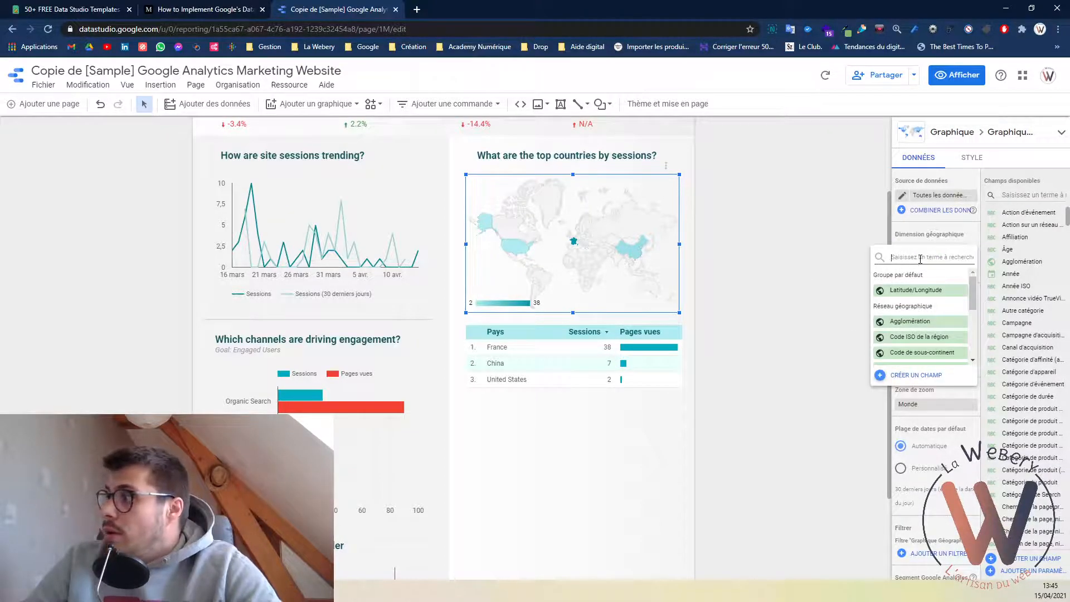
pyautogui.write('ré')
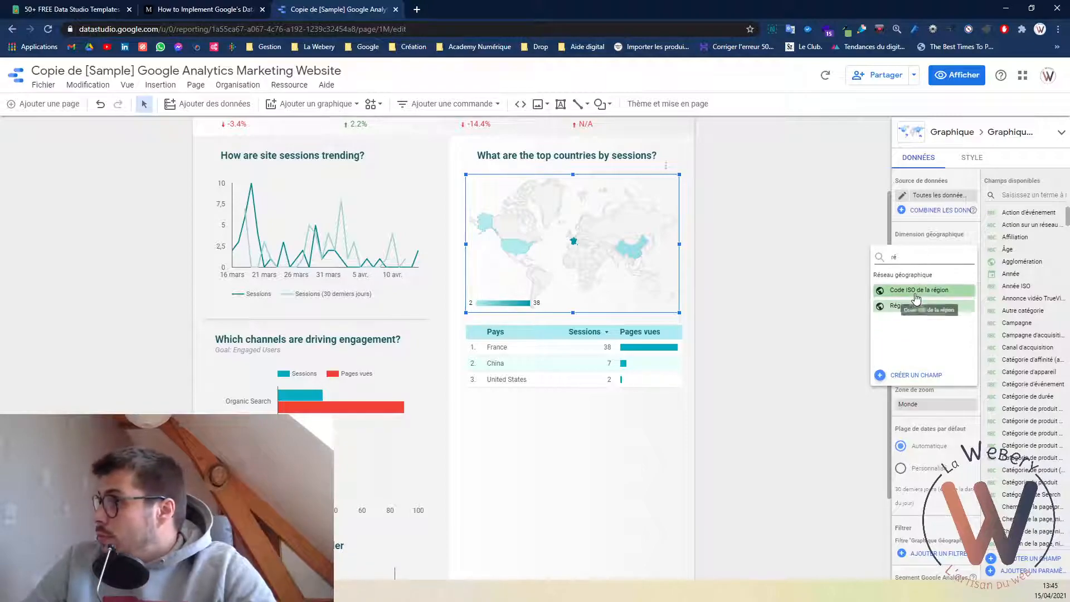
pyautogui.click(914, 308)
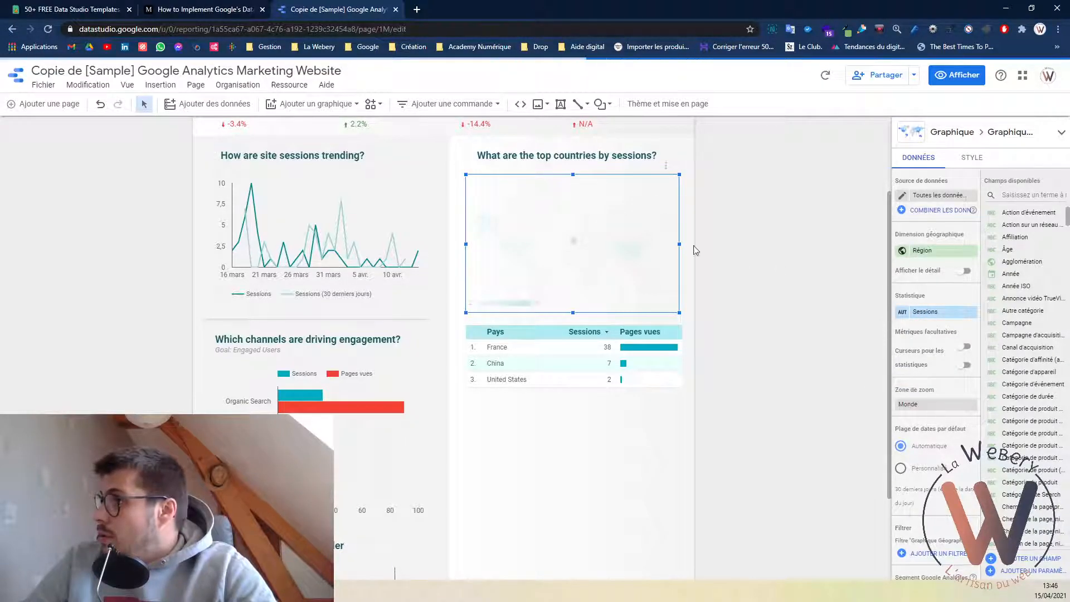
# Set the map's zoom area to France and deselect the chart.
pyautogui.click(933, 405)
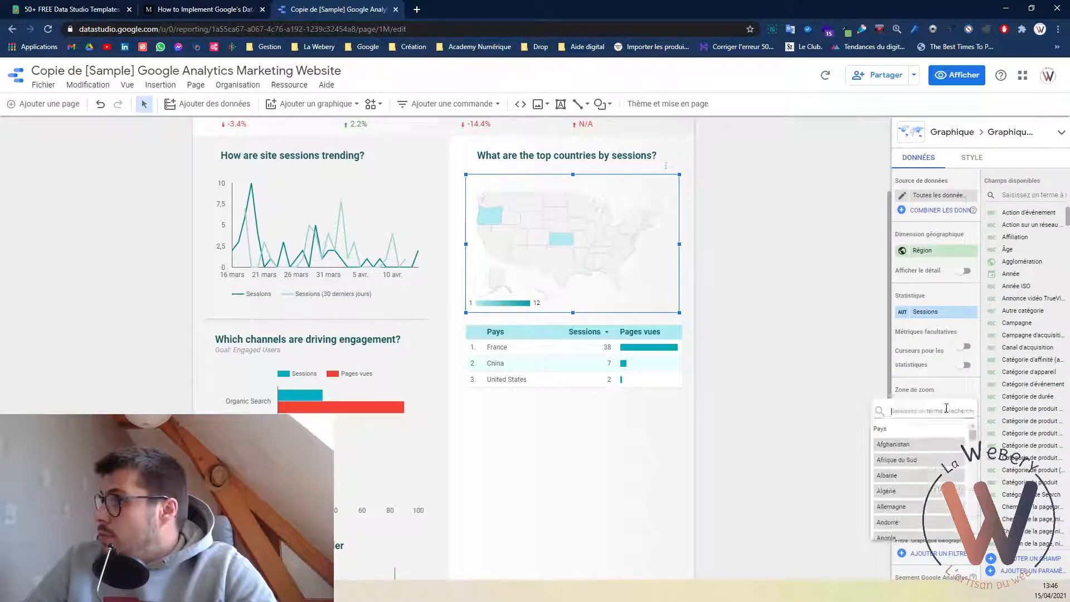
pyautogui.write('fra')
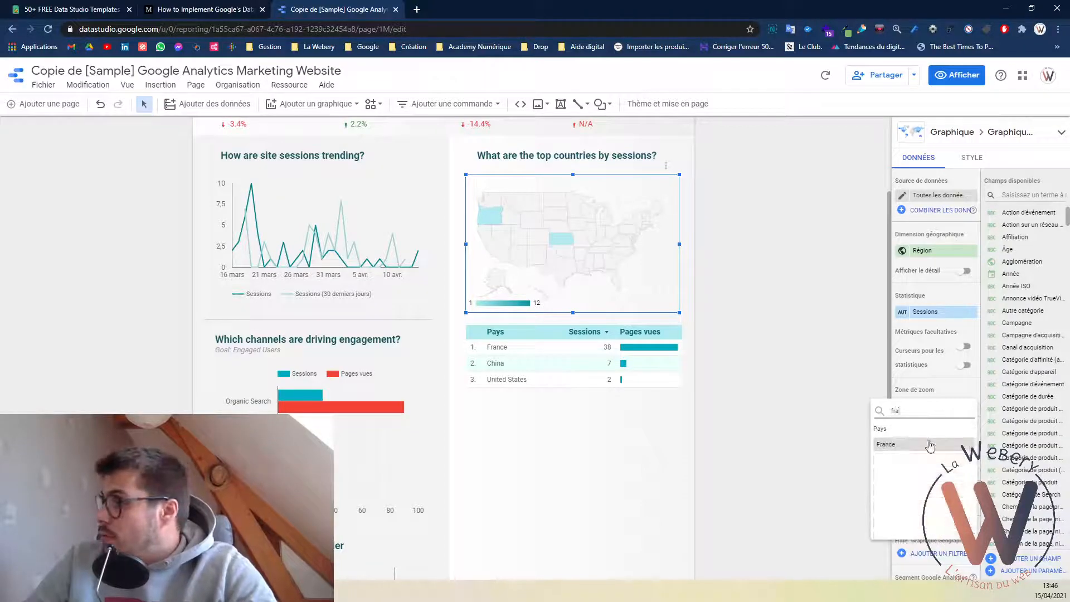
pyautogui.click(925, 444)
pyautogui.click(770, 291)
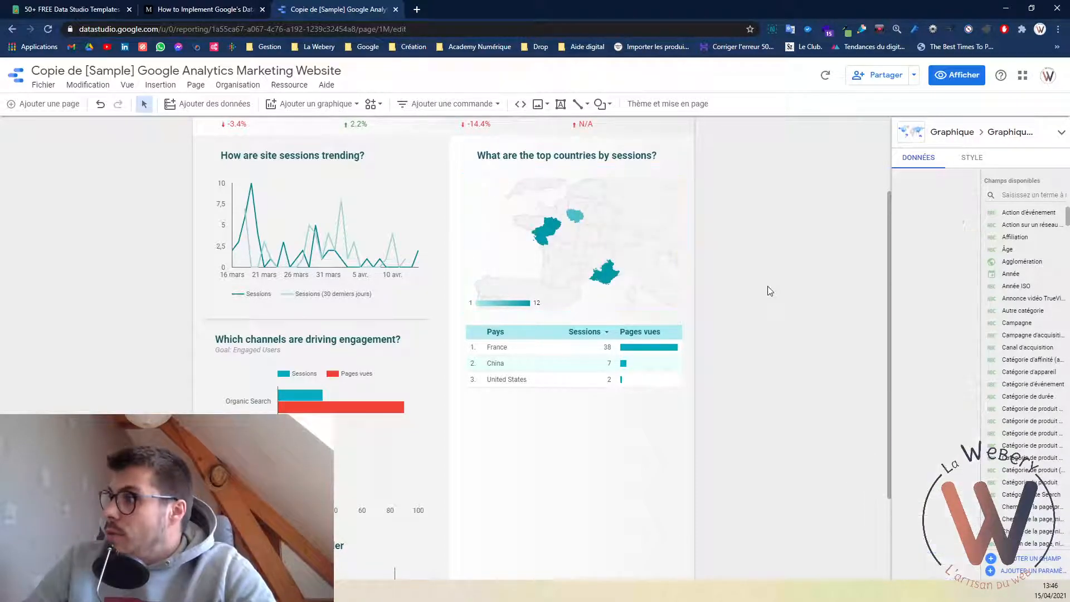
pyautogui.scroll(3, 675, 338)
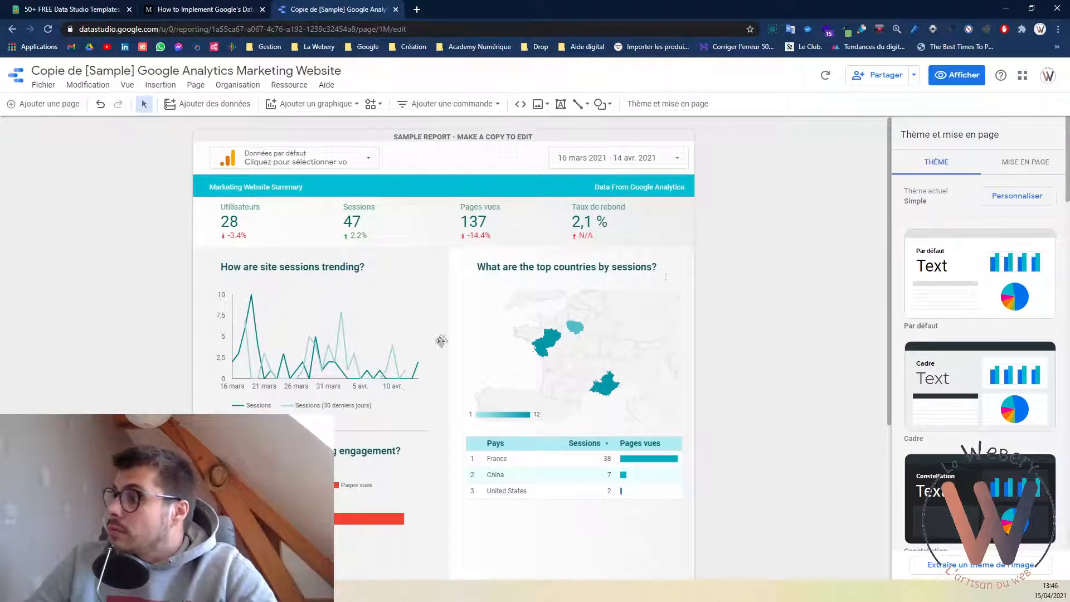
# Look over the customised Google Analytics Marketing Website report, from its summary metrics down to the channel chart and the country table.
pyautogui.scroll(-3, 535, 379)
pyautogui.scroll(3, 592, 392)
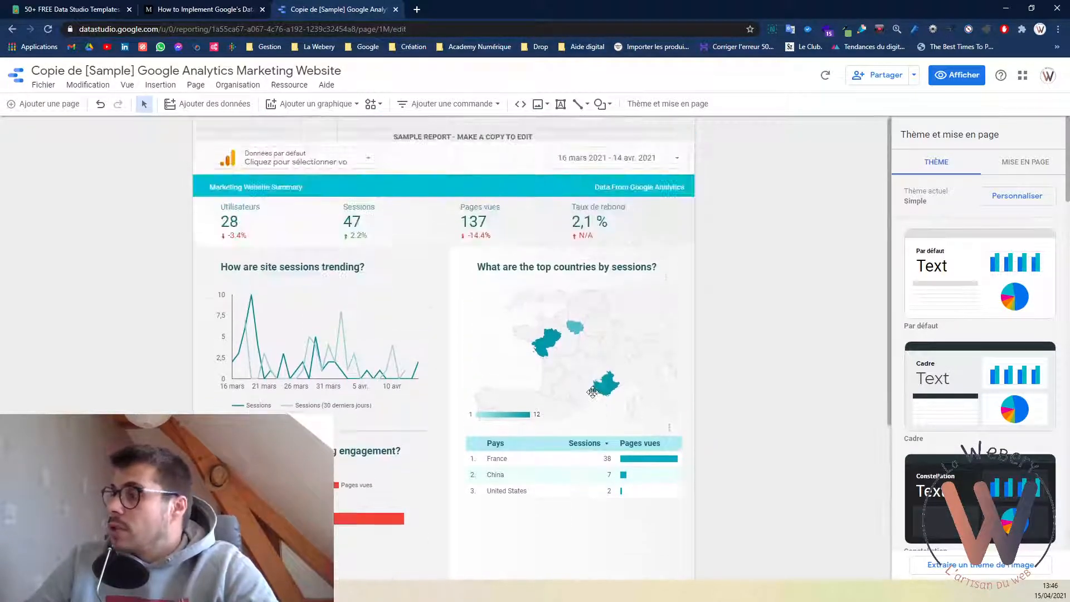
pyautogui.scroll(-3, 525, 441)
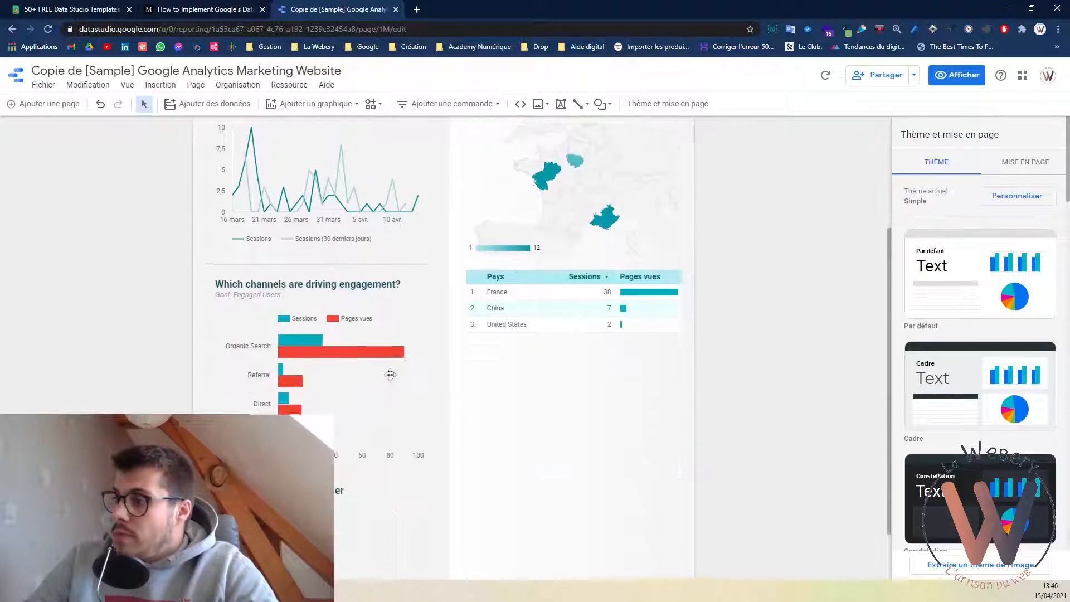
pyautogui.scroll(-1, 500, 370)
pyautogui.scroll(4, 499, 370)
pyautogui.scroll(-4, 600, 496)
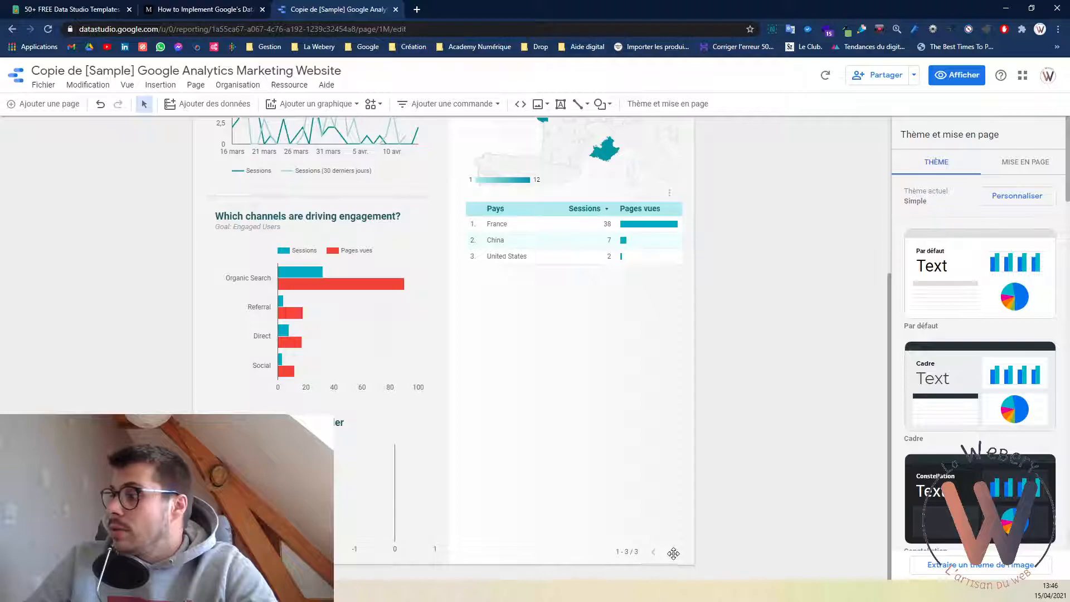
pyautogui.scroll(4, 269, 224)
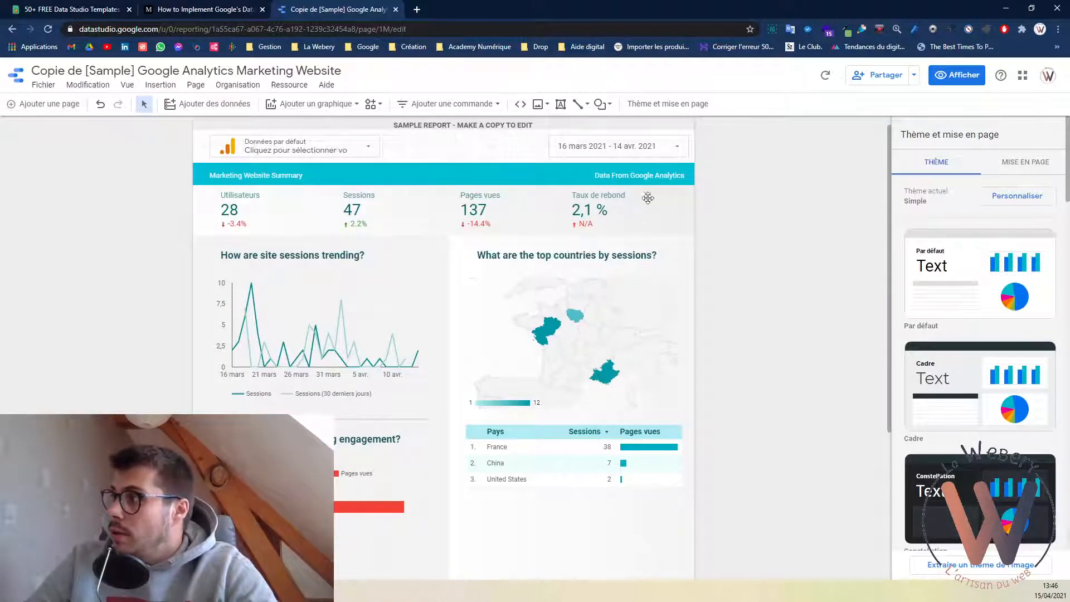
# Review the 50+ Data Studio Templates page on Sheets for Marketers, from its introduction through the template categories to the Google Search Console Performance Dashboard.
pyautogui.click(206, 6)
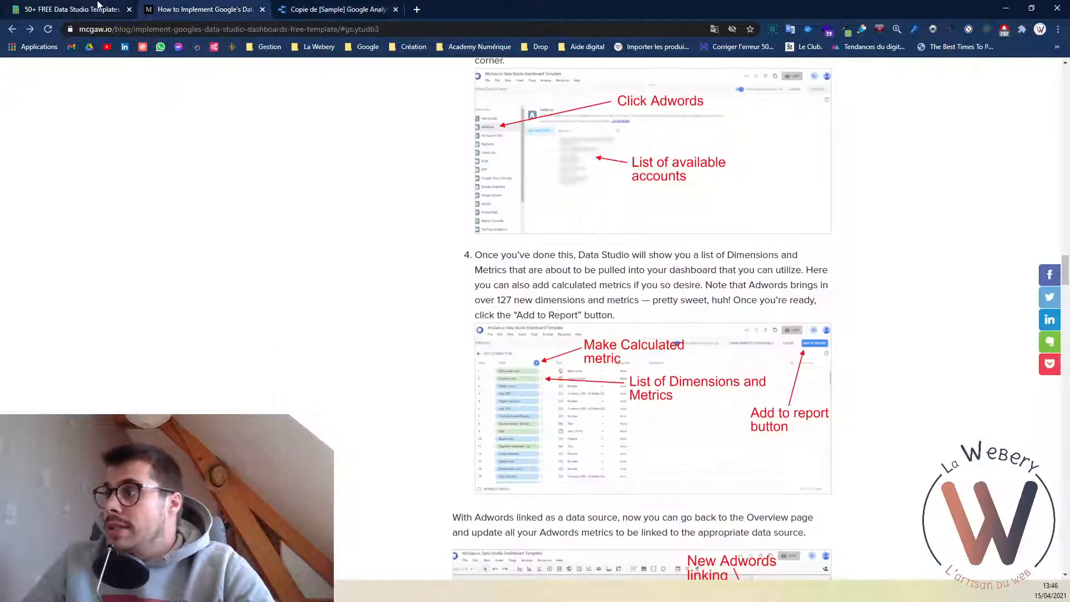
pyautogui.click(98, 6)
pyautogui.scroll(3, 1062, 184)
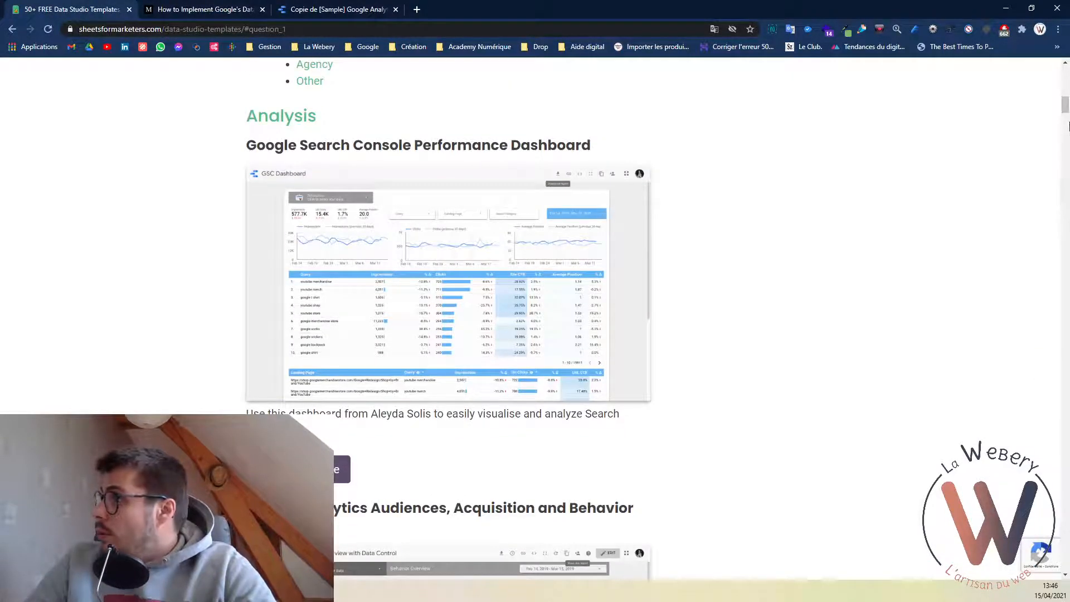
pyautogui.moveTo(1066, 107); pyautogui.dragTo(1064, 27)
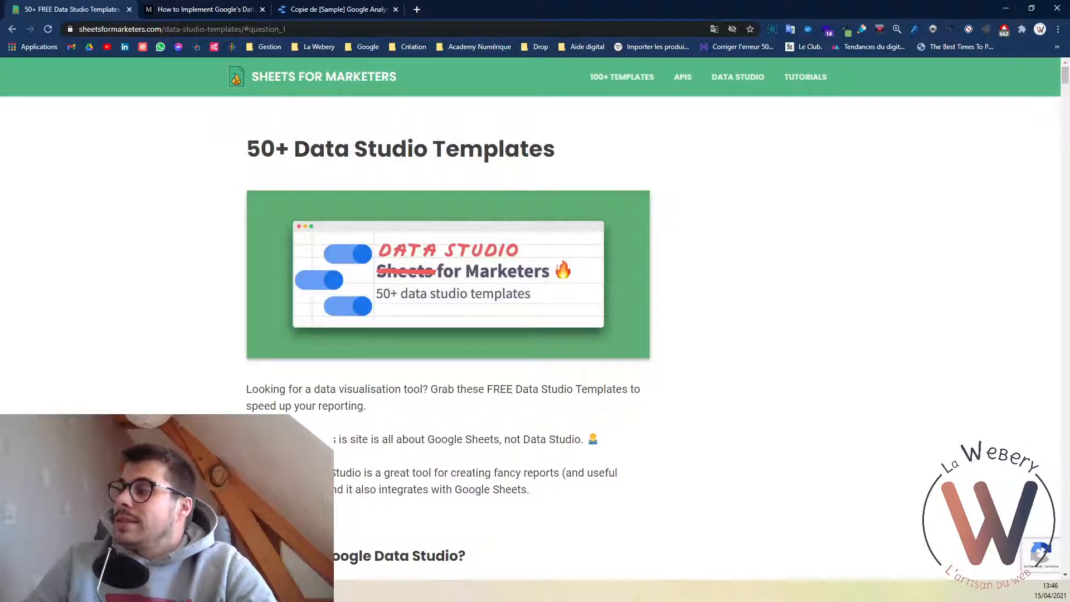
pyautogui.scroll(-12, 494, 373)
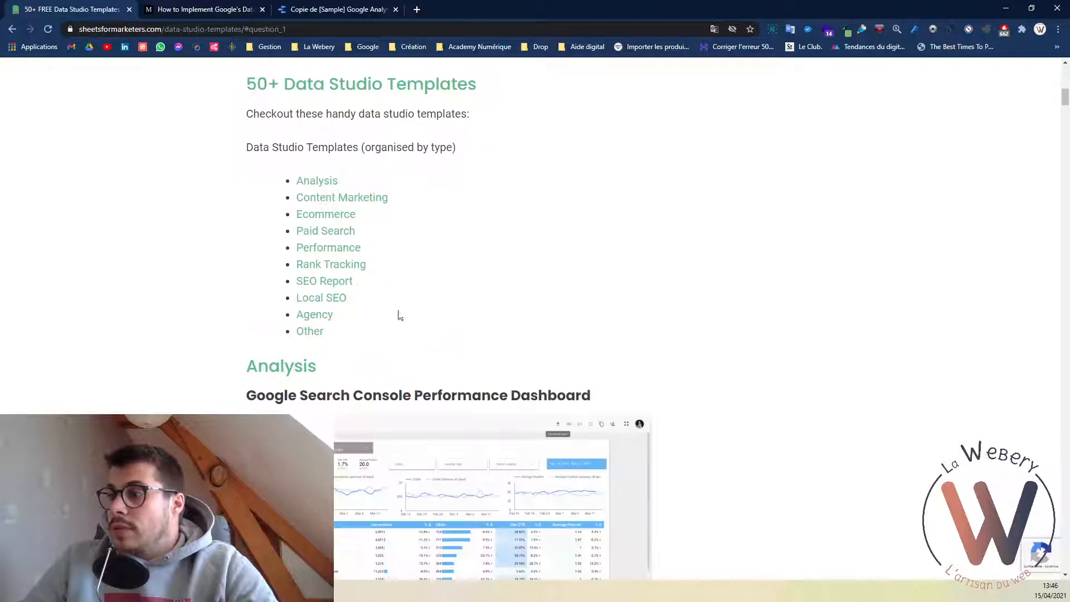
pyautogui.scroll(-2, 492, 179)
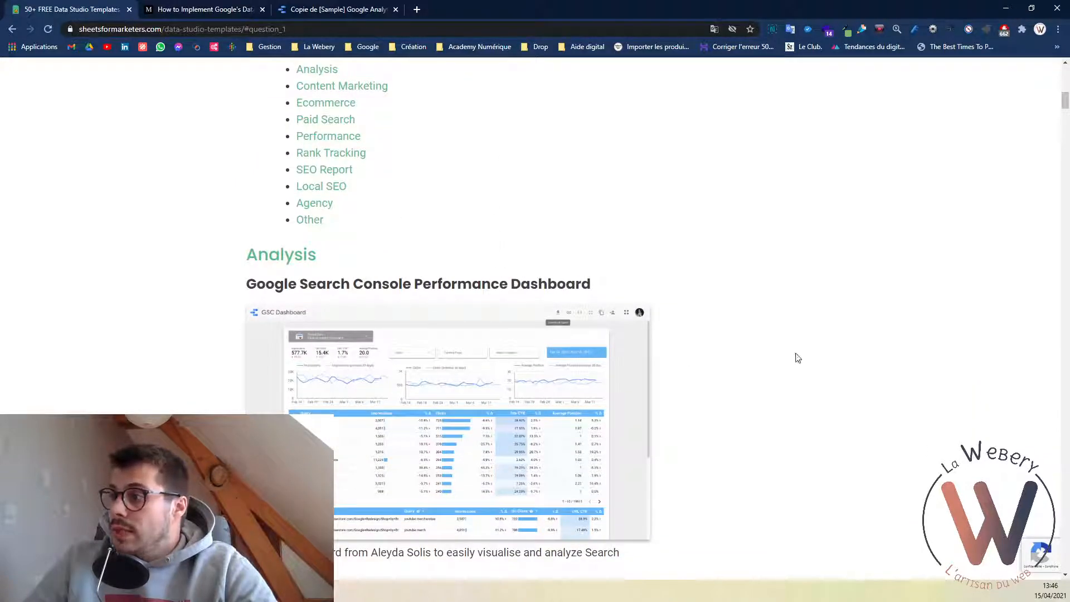
pyautogui.scroll(-2, 806, 358)
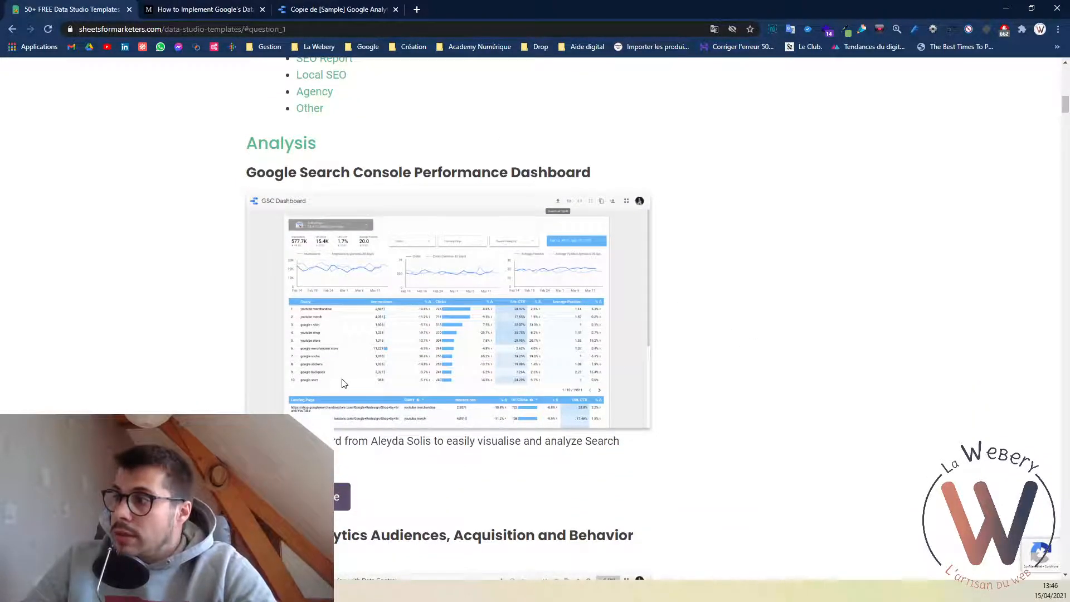
pyautogui.scroll(-2, 504, 390)
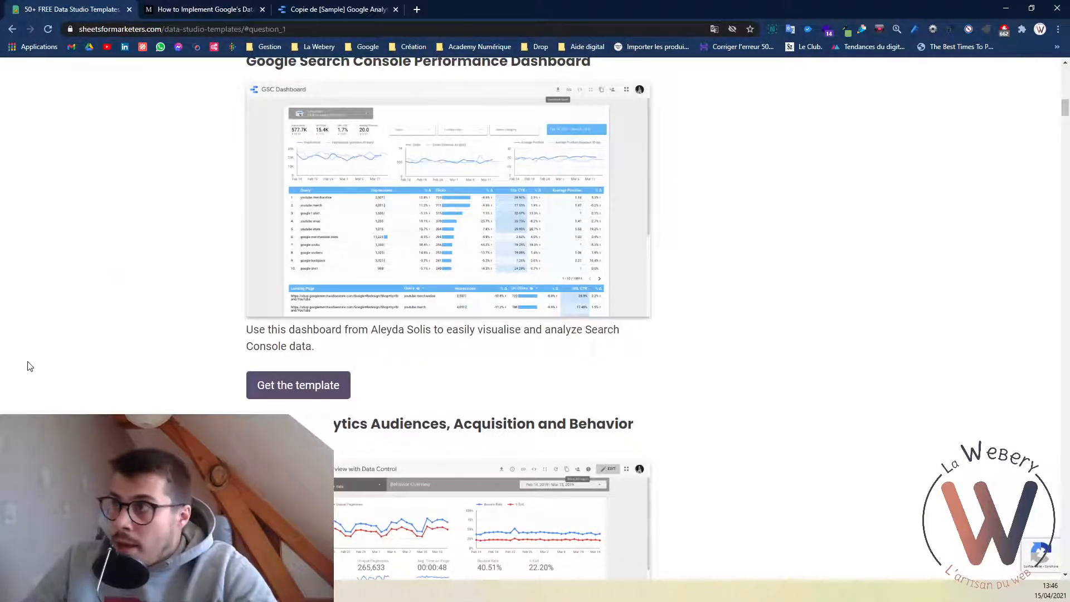
# Return to the Copie de [Sample] Google Analytics Marketing Website report and review its full page once more.
pyautogui.click(334, 9)
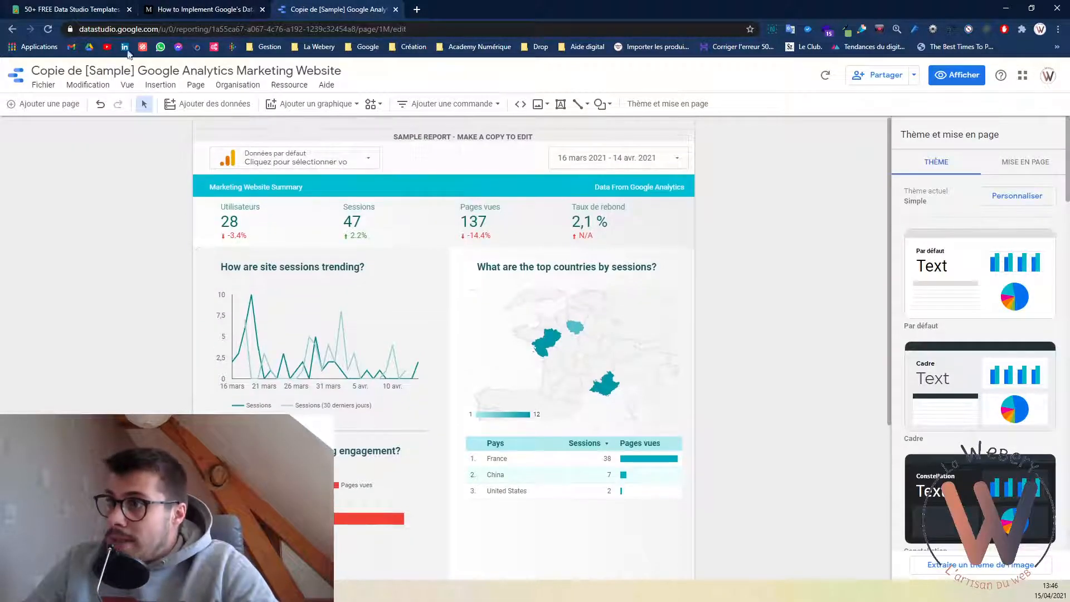
pyautogui.click(199, 7)
pyautogui.click(346, 11)
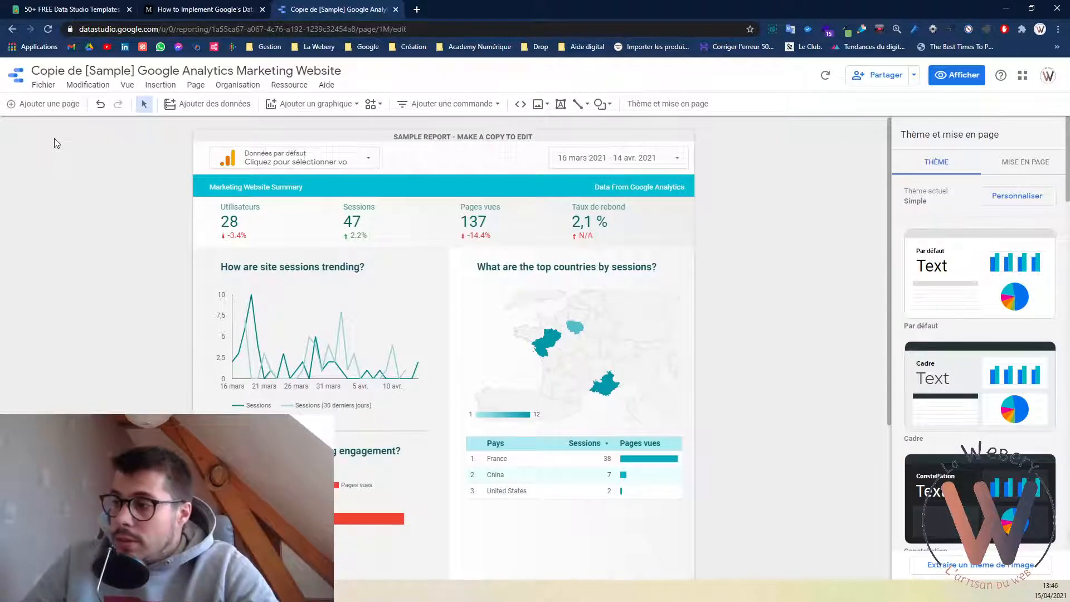
pyautogui.scroll(-3, 767, 329)
pyautogui.scroll(-1, 469, 433)
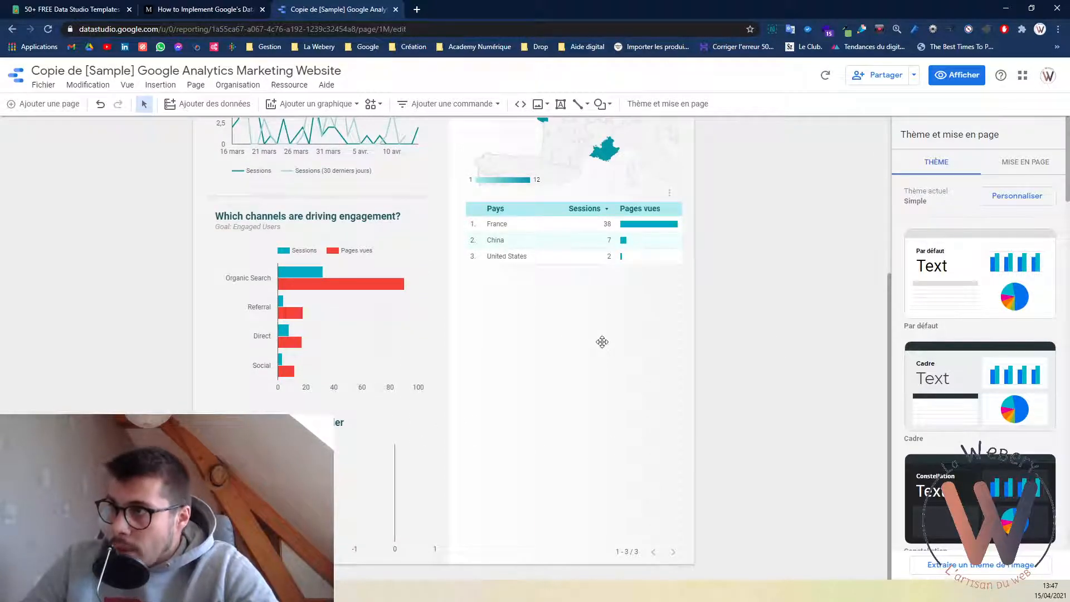
pyautogui.scroll(4, 602, 340)
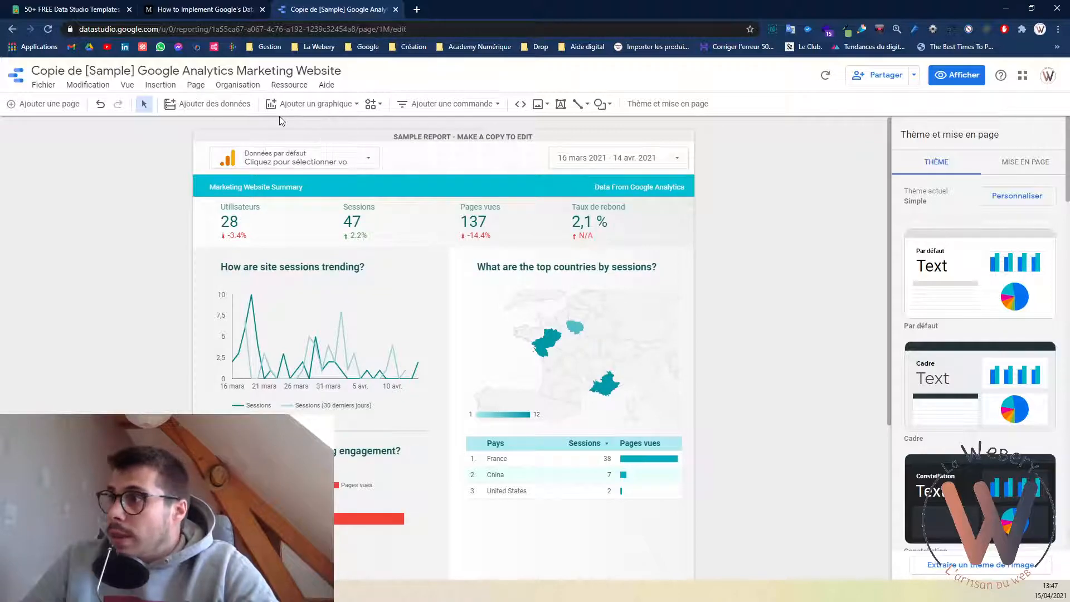